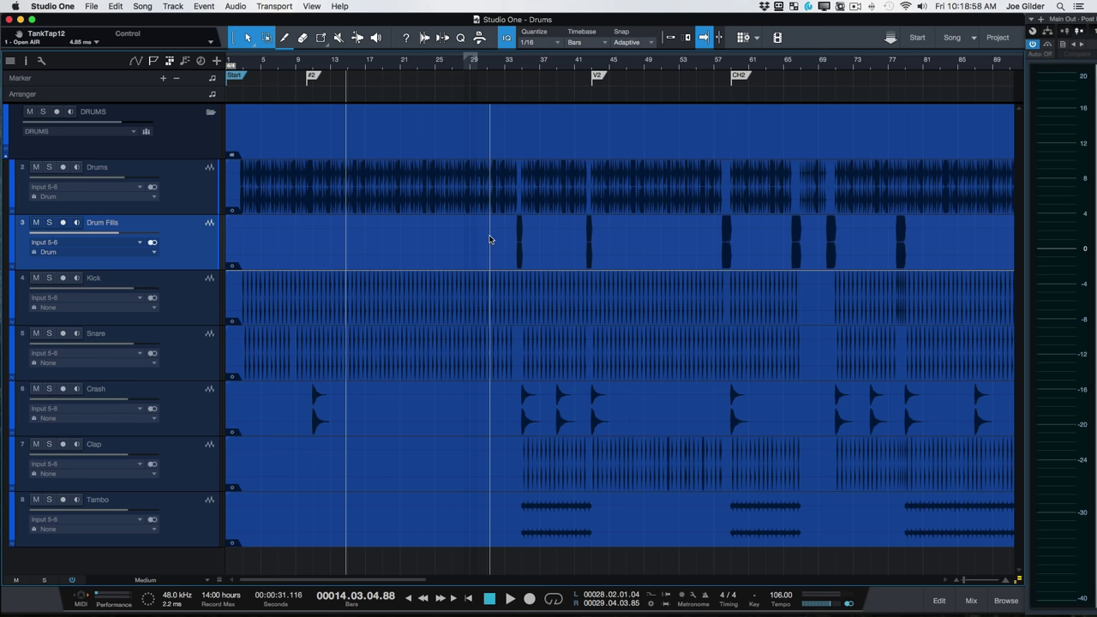
# Open and enlarge the mixer, then turn off Input controls on every channel strip.
pyautogui.press('F3')
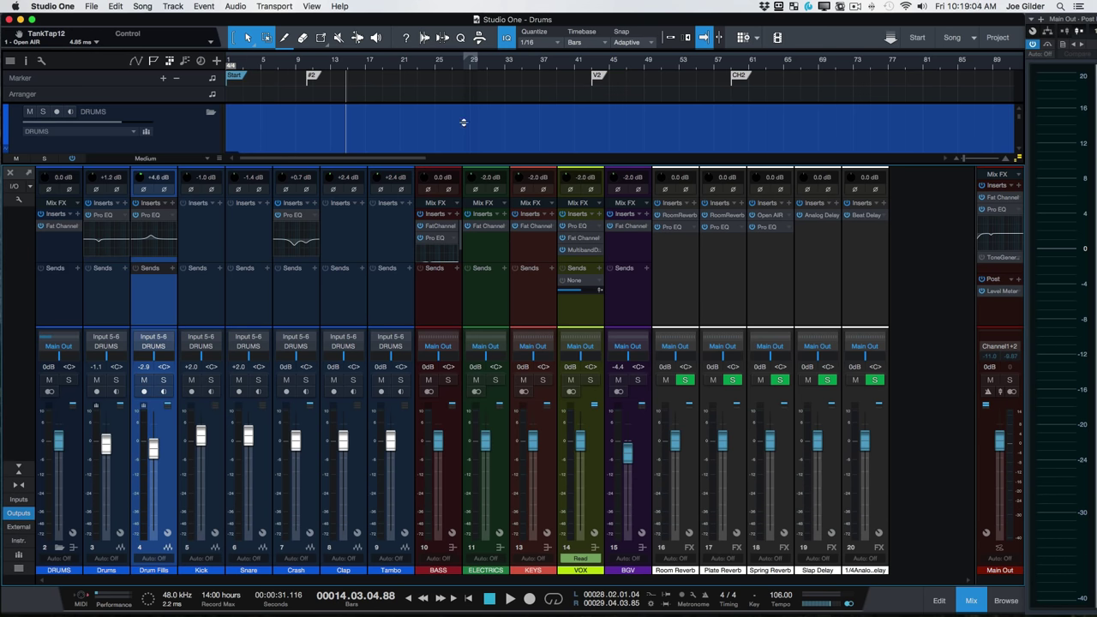
pyautogui.moveTo(463, 121); pyautogui.dragTo(465, 117)
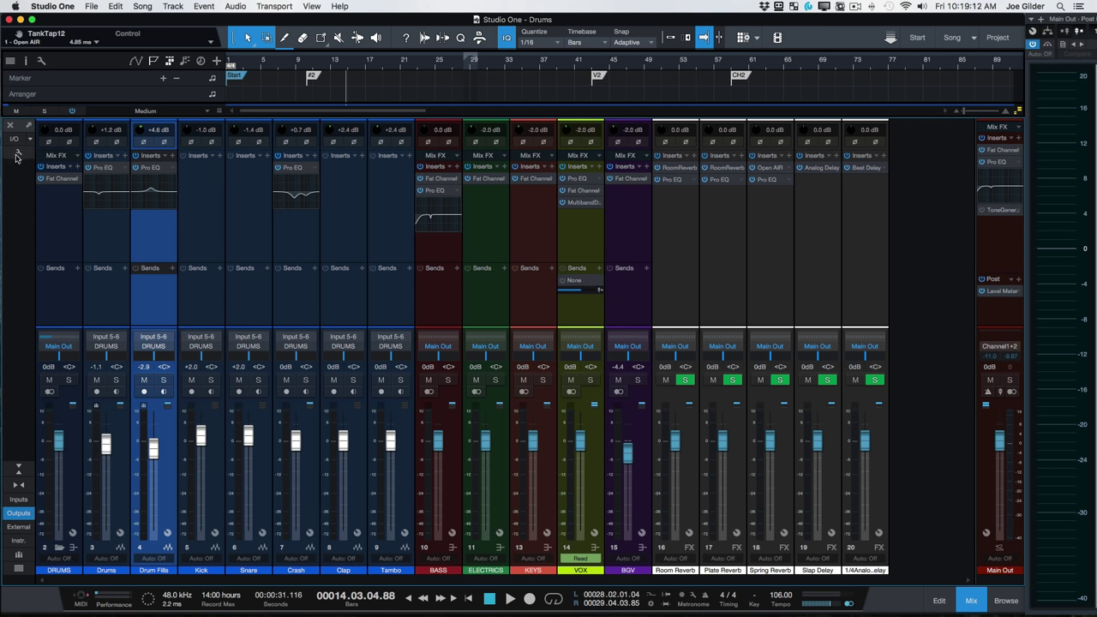
pyautogui.click(18, 156)
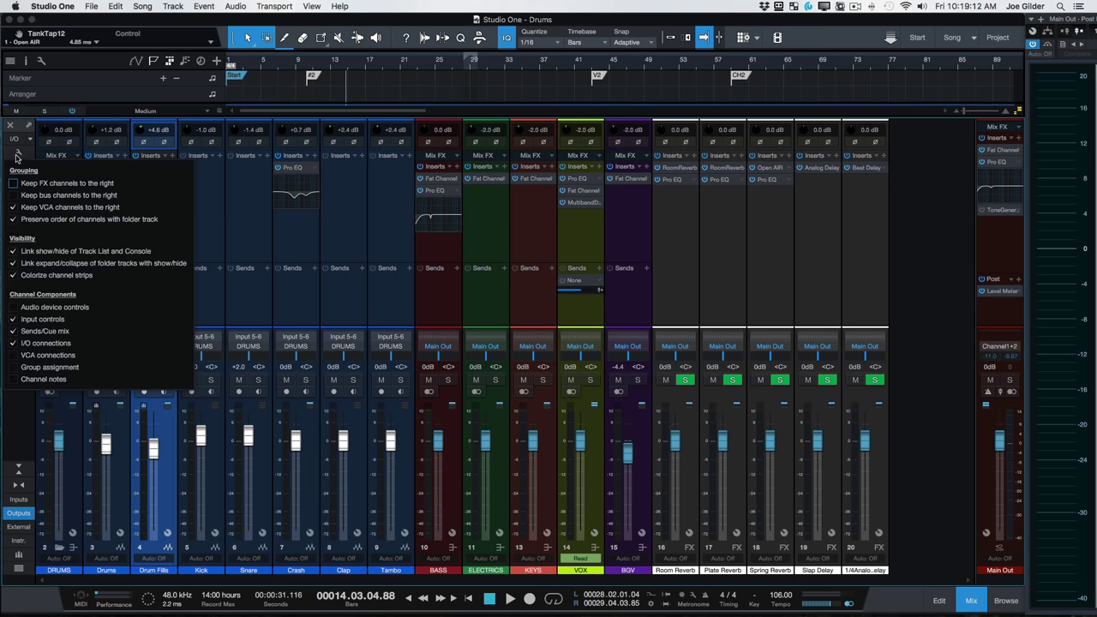
pyautogui.click(13, 321)
pyautogui.click(259, 323)
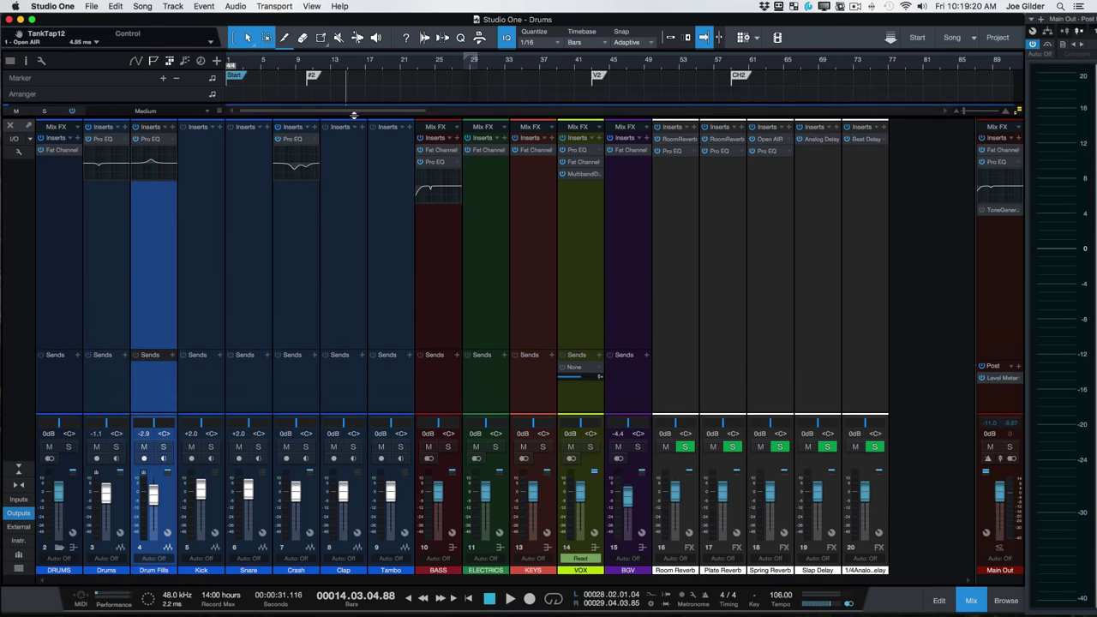
# Shrink the mixer and select every channel from the DRUMS bus through BGV.
pyautogui.moveTo(354, 117); pyautogui.dragTo(347, 214)
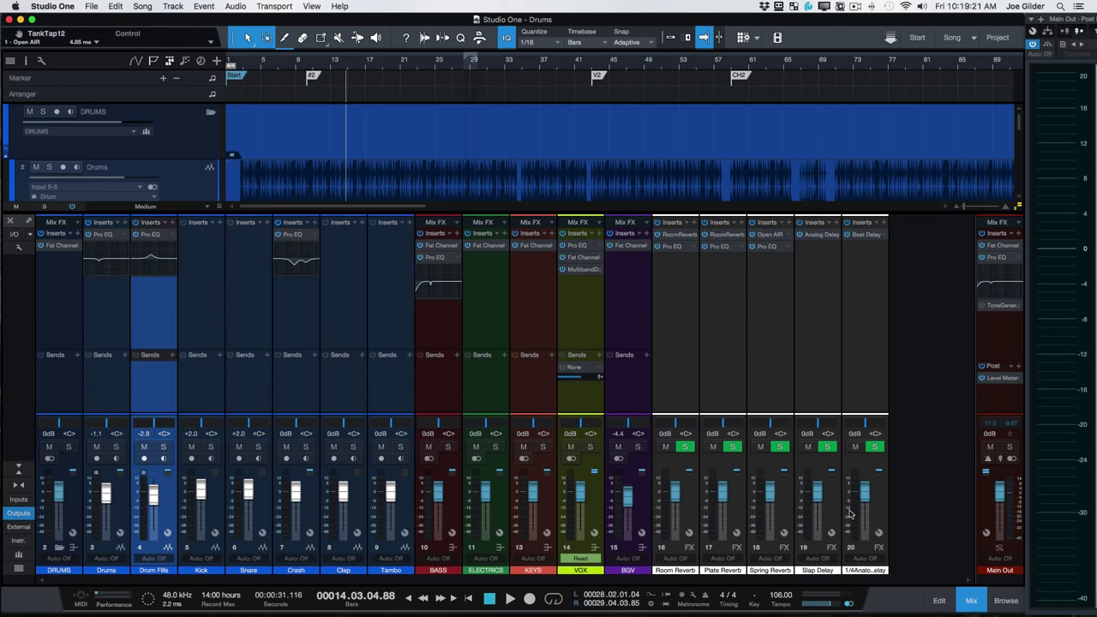
pyautogui.click(972, 602)
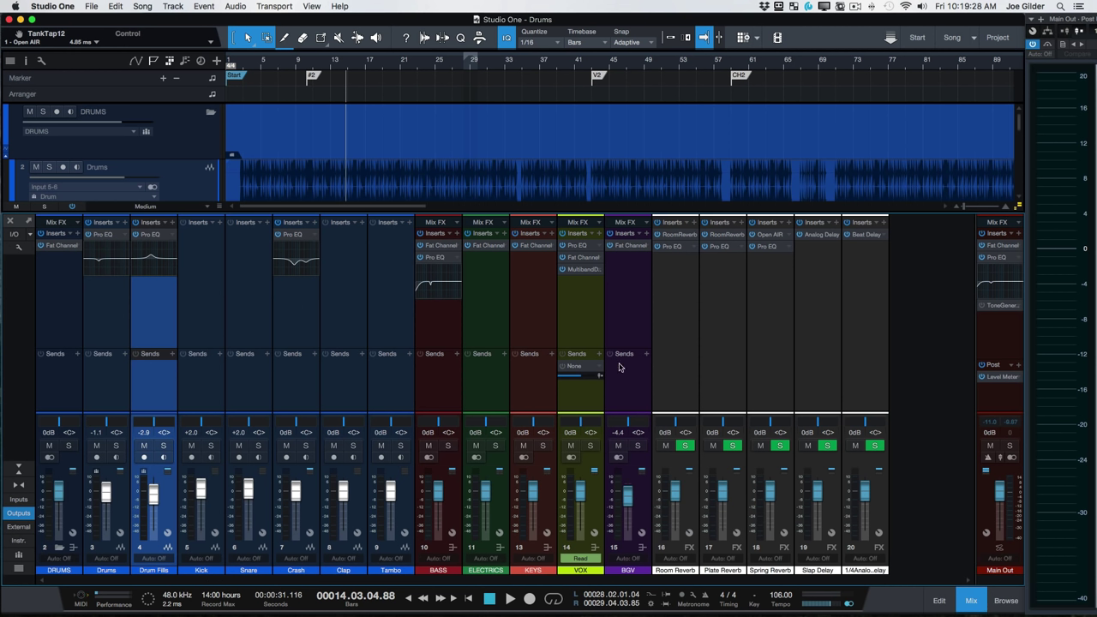
pyautogui.click(61, 402)
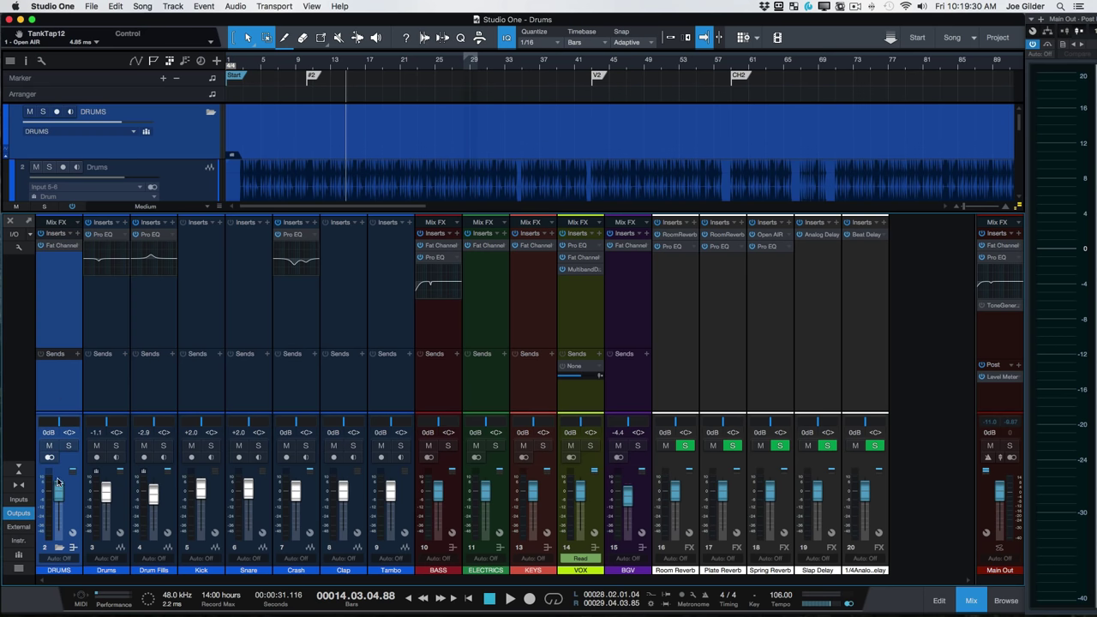
pyautogui.keyDown('super'); pyautogui.click(64, 425); pyautogui.keyUp('super')
pyautogui.click(621, 390)
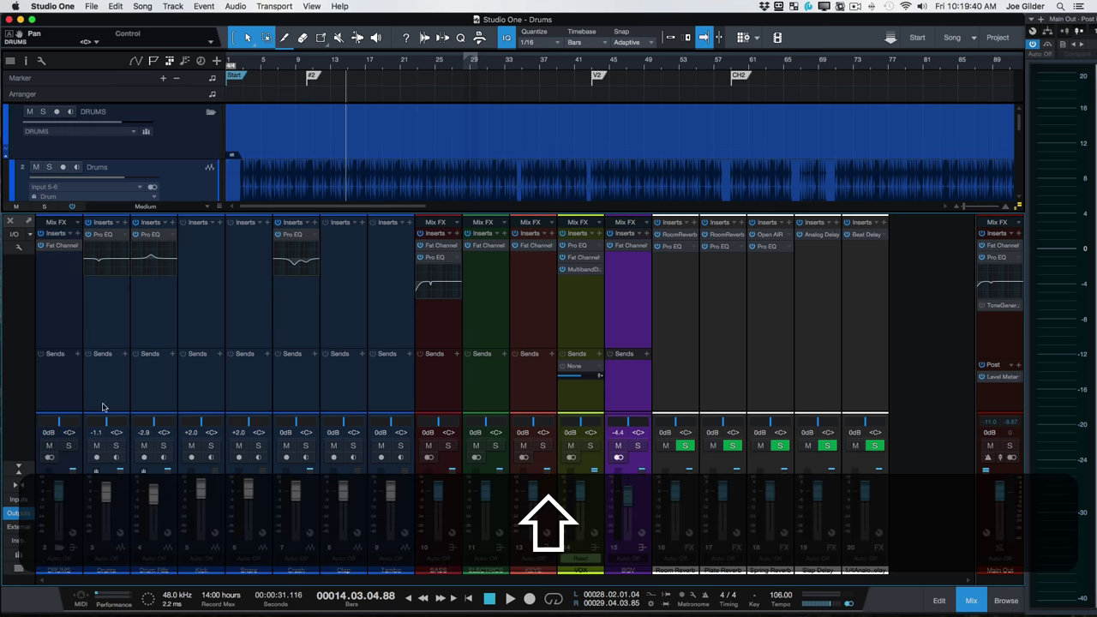
pyautogui.keyDown('shift'); pyautogui.click(60, 401); pyautogui.keyUp('shift')
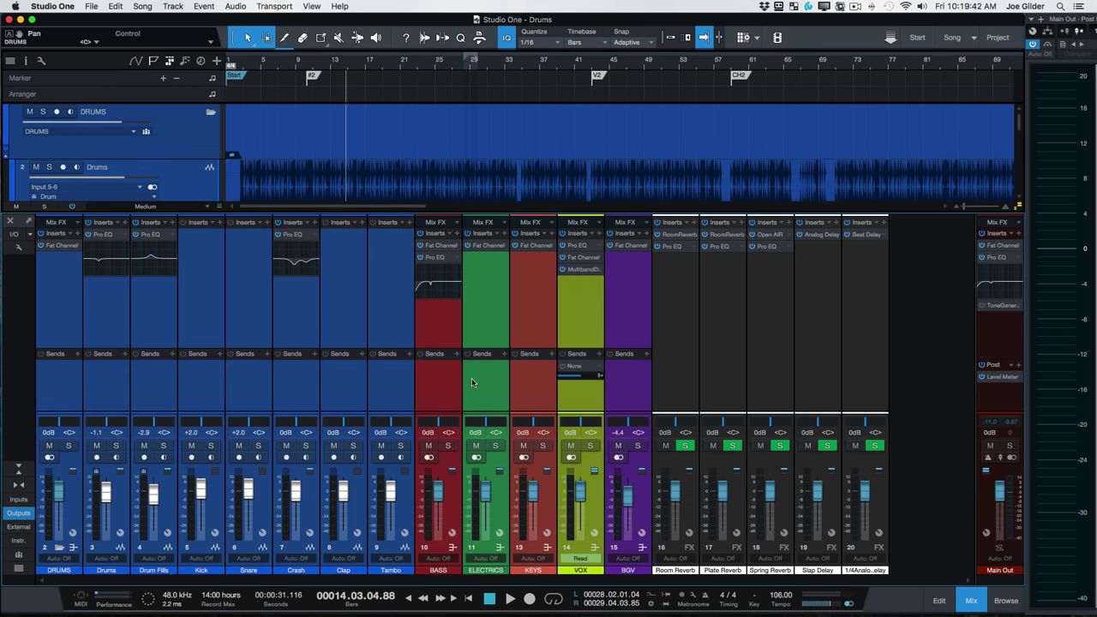
# Select Tambo, then Snare, then Room Reverb through the last FX channel.
pyautogui.click(405, 389)
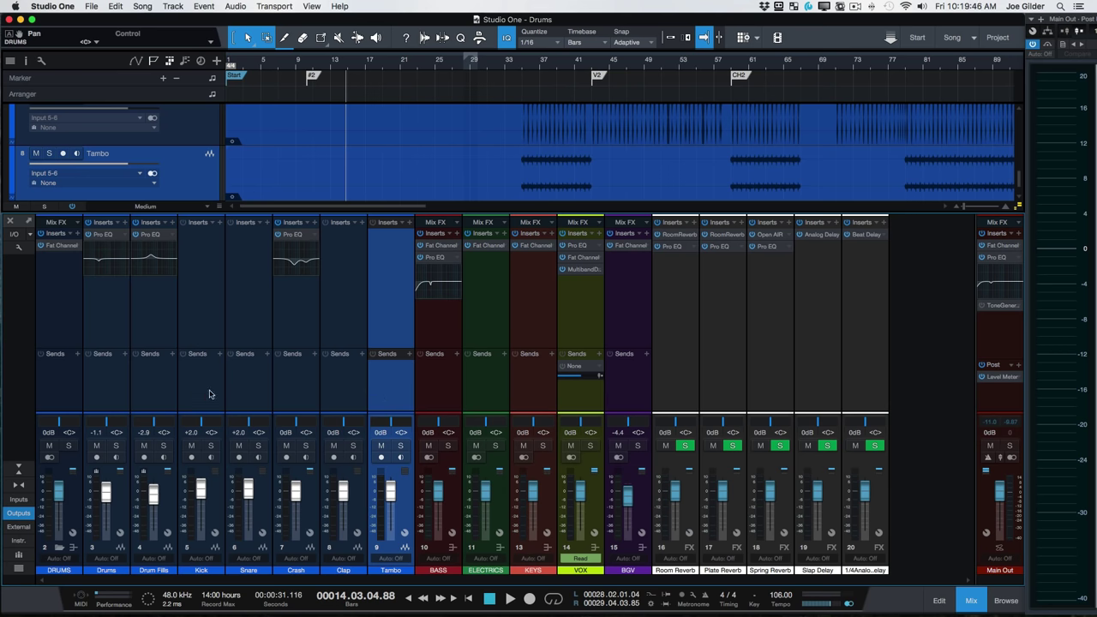
pyautogui.click(237, 392)
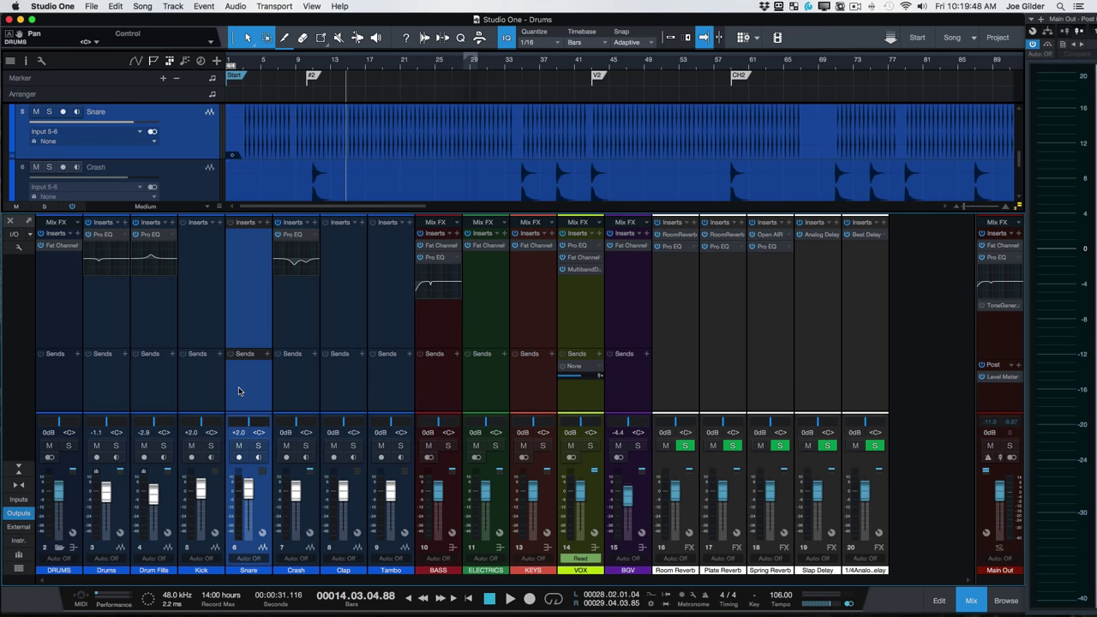
pyautogui.click(676, 342)
pyautogui.keyDown('shift'); pyautogui.click(855, 354); pyautogui.keyUp('shift')
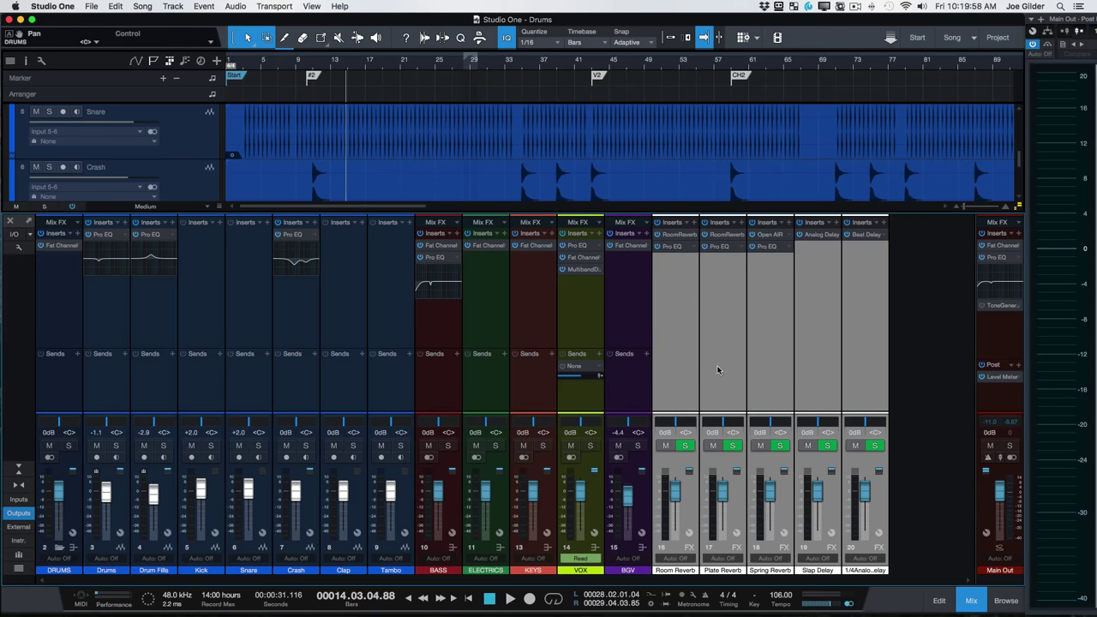
pyautogui.click(638, 307)
pyautogui.click(677, 320)
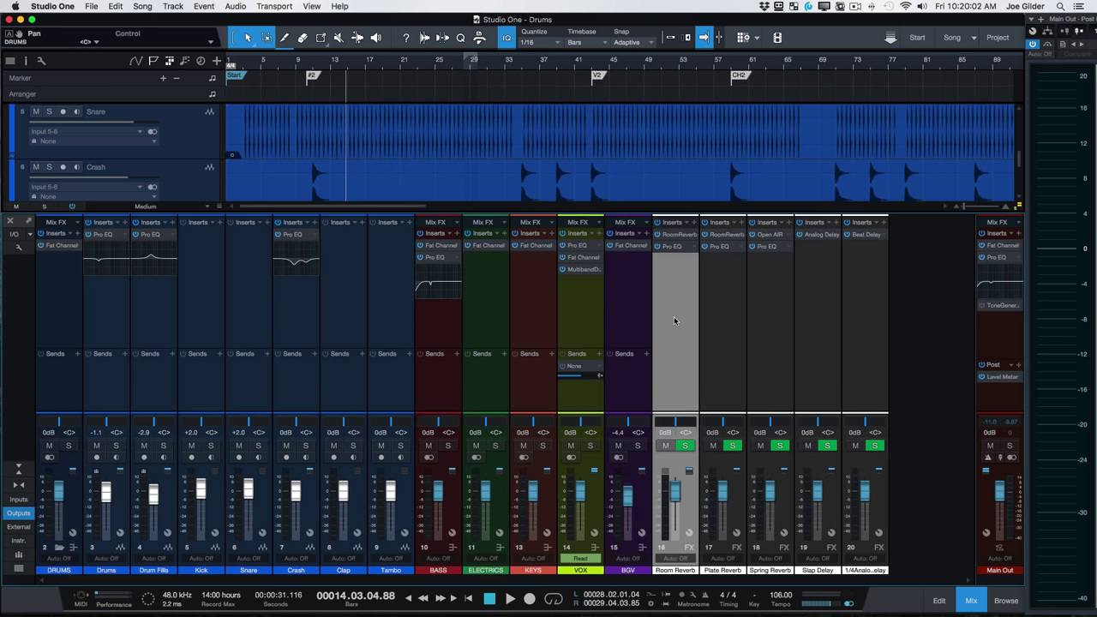
pyautogui.keyDown('shift'); pyautogui.click(851, 324); pyautogui.keyUp('shift')
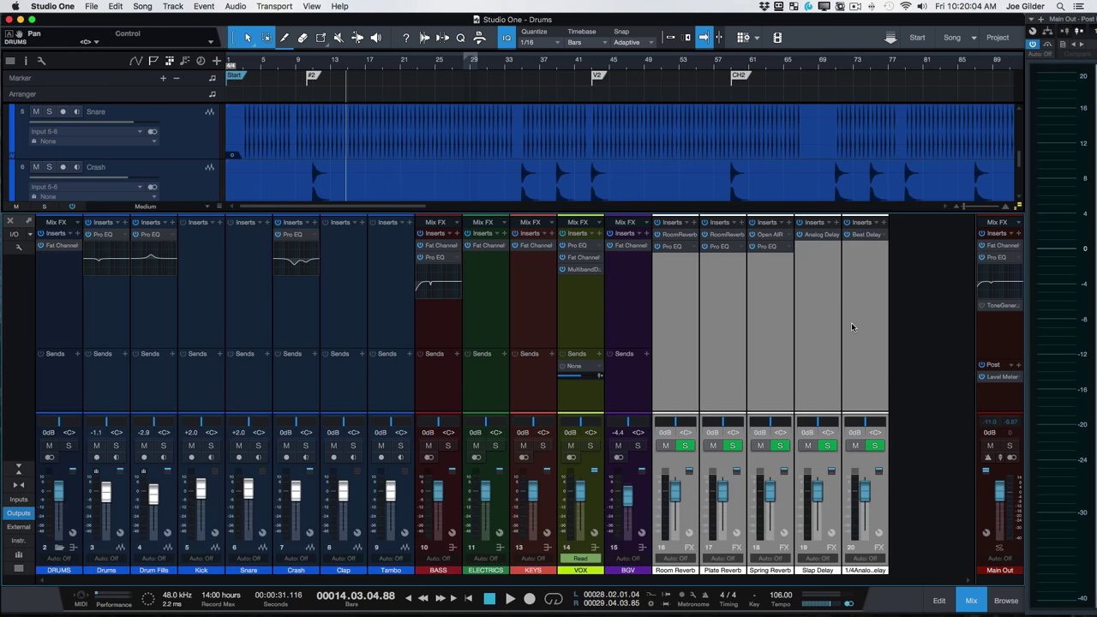
pyautogui.click(686, 294)
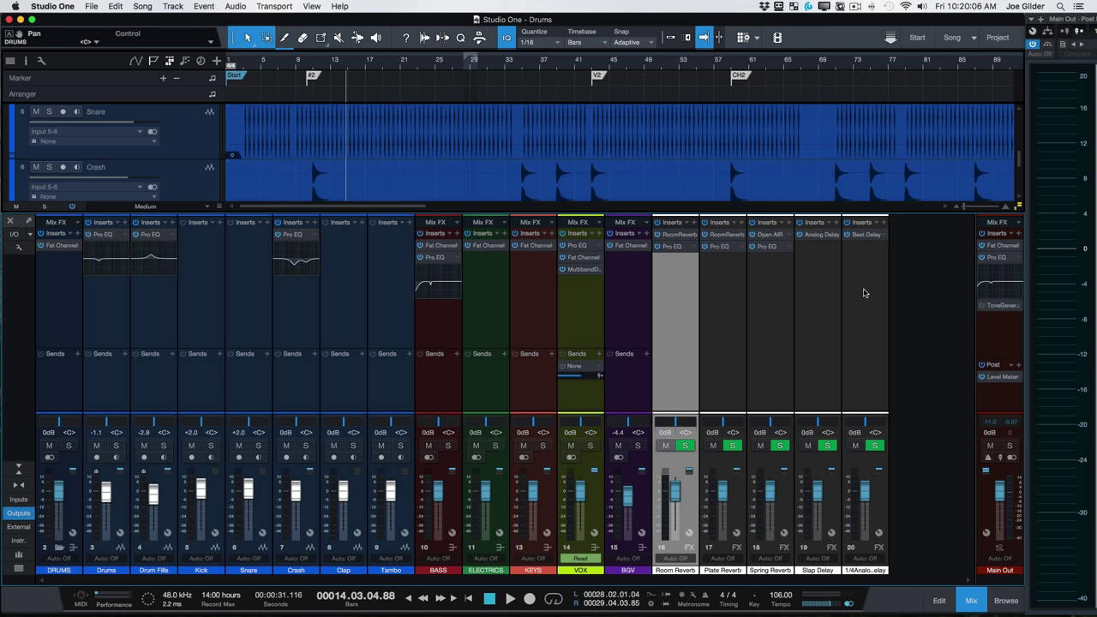
pyautogui.keyDown('shift'); pyautogui.click(867, 295); pyautogui.keyUp('shift')
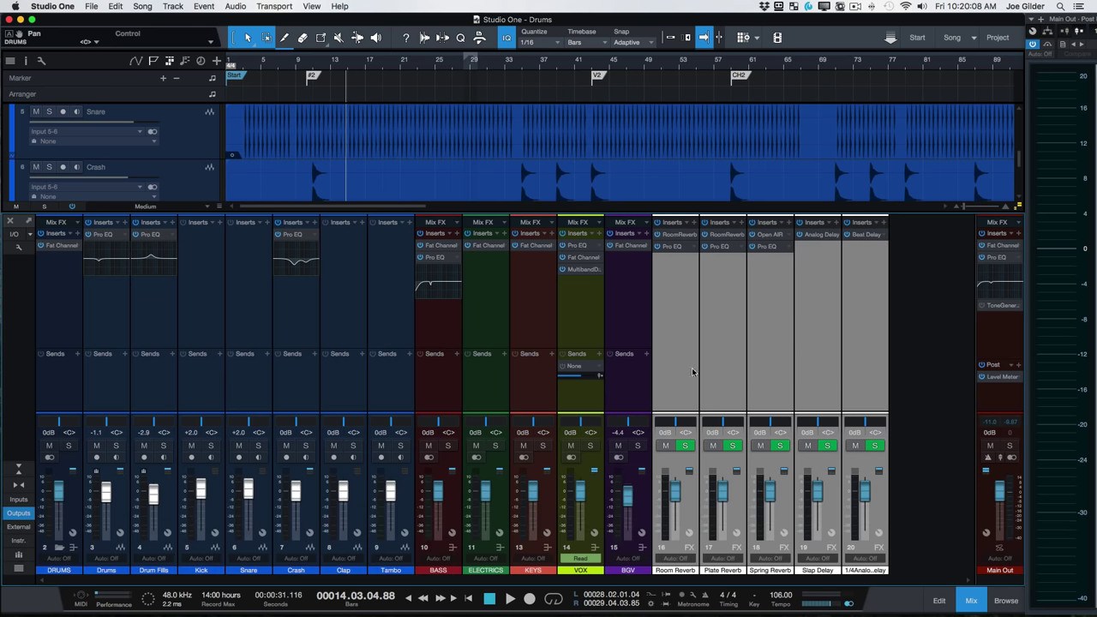
pyautogui.click(648, 314)
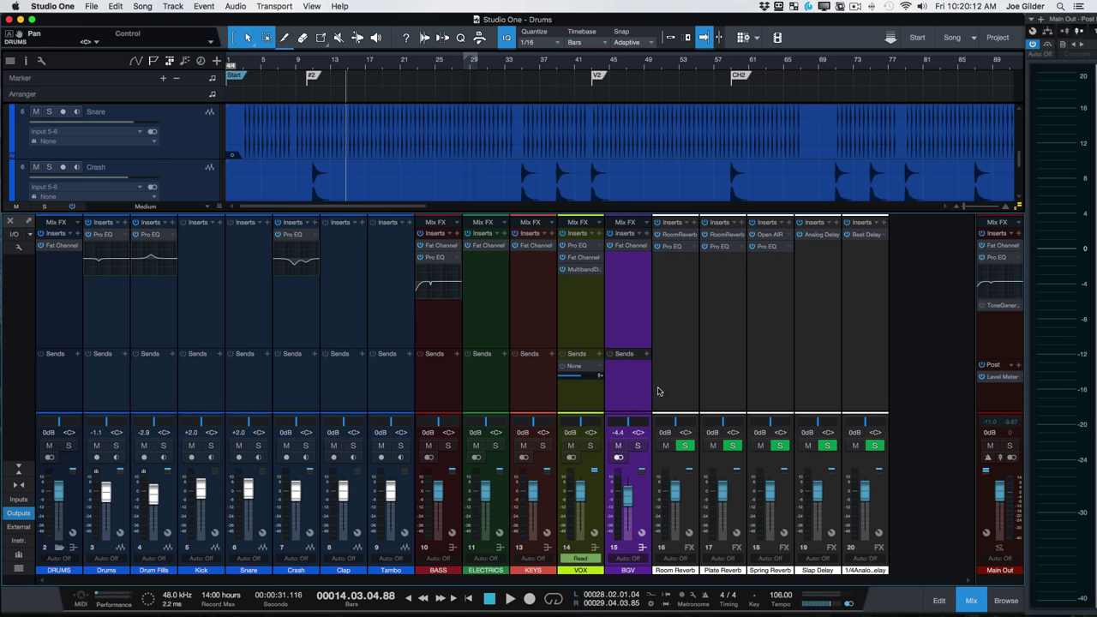
pyautogui.click(669, 385)
pyautogui.keyDown('shift'); pyautogui.click(851, 373); pyautogui.keyUp('shift')
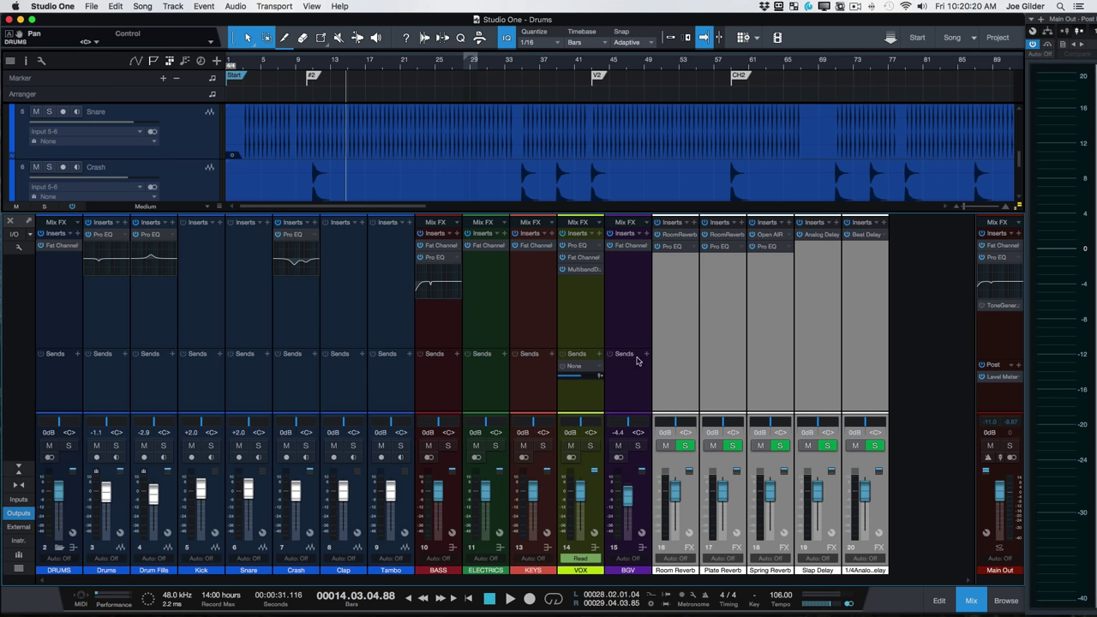
pyautogui.click(667, 344)
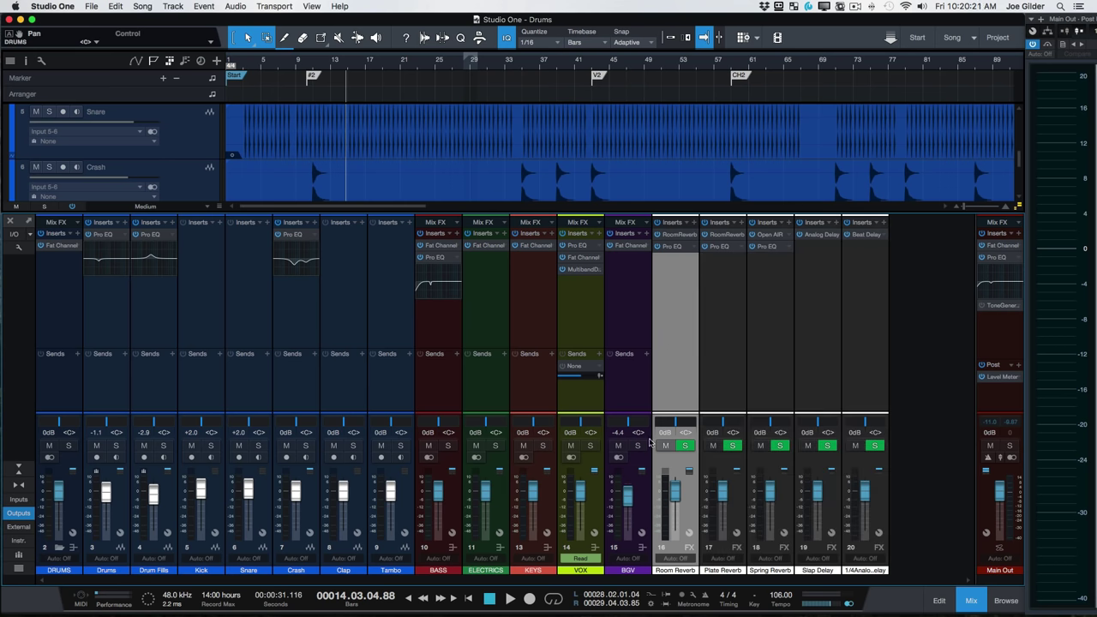
pyautogui.click(626, 396)
pyautogui.click(646, 353)
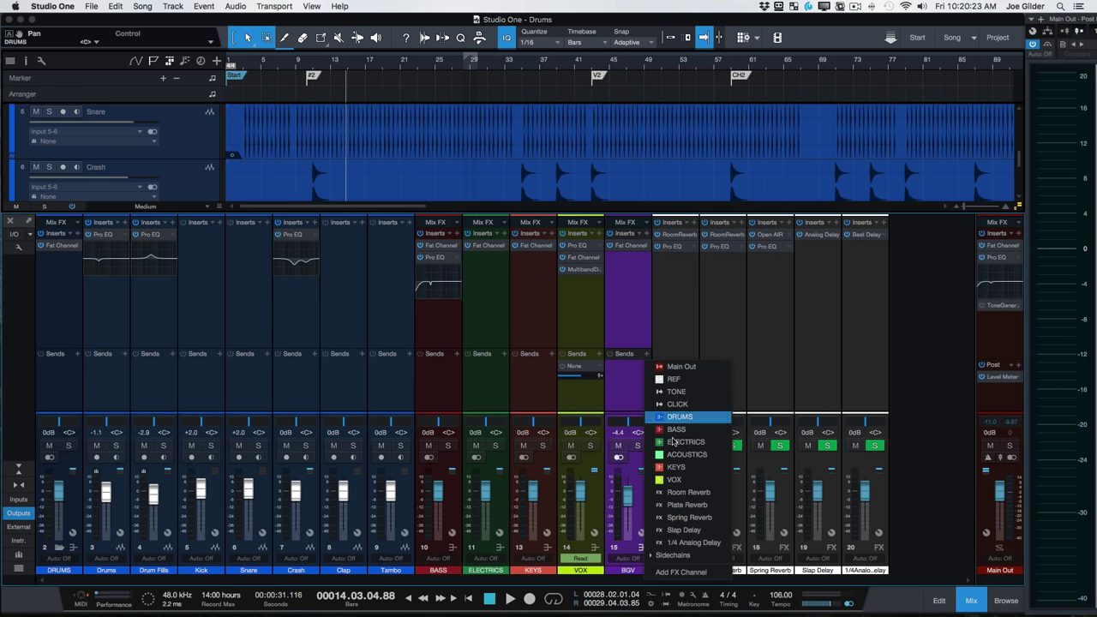
pyautogui.click(741, 299)
pyautogui.click(678, 331)
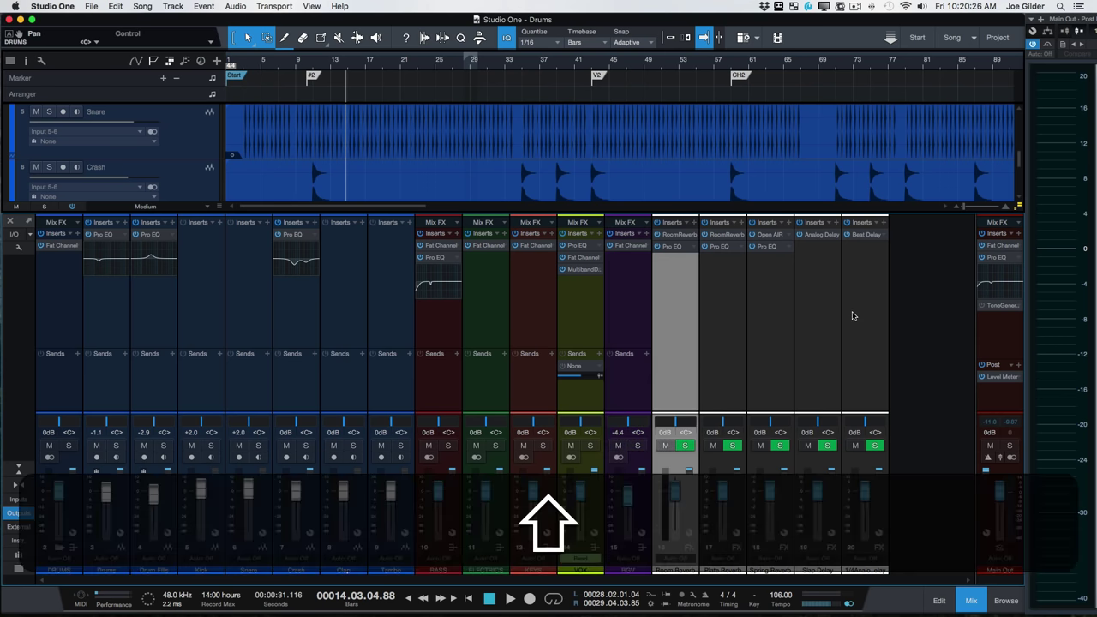
pyautogui.keyDown('shift'); pyautogui.click(853, 328); pyautogui.keyUp('shift')
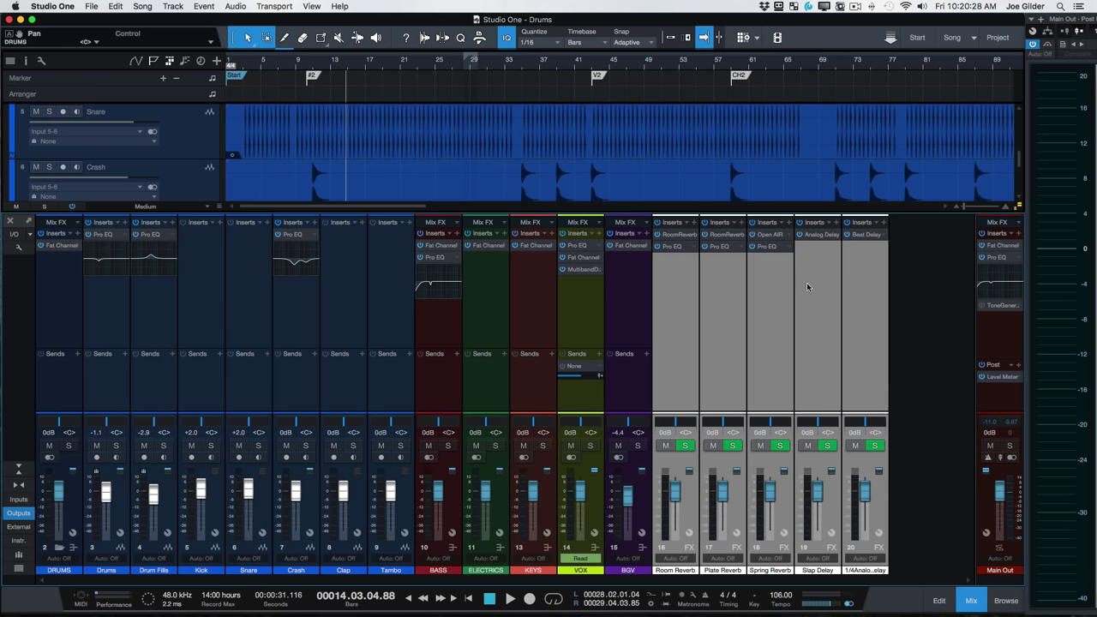
pyautogui.click(638, 309)
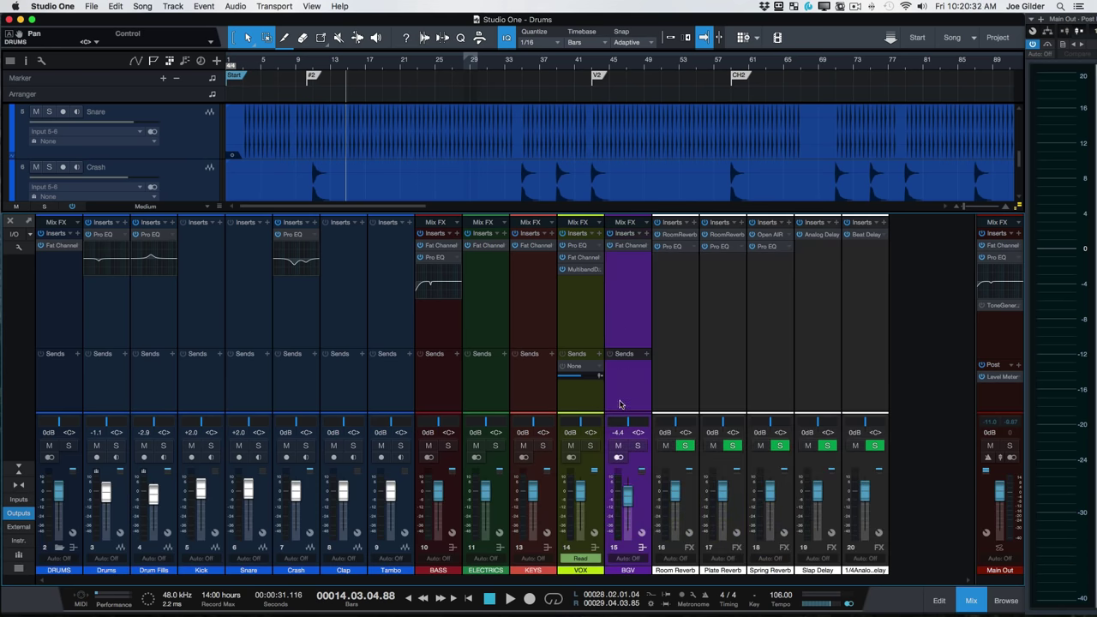
pyautogui.click(584, 410)
pyautogui.click(621, 394)
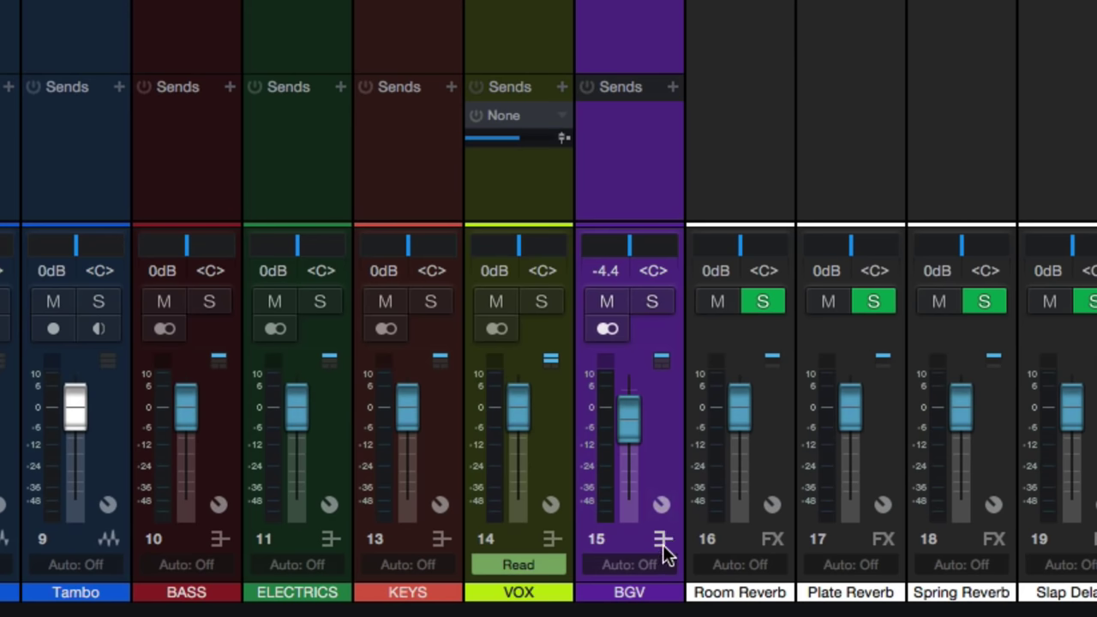
pyautogui.click(70, 107)
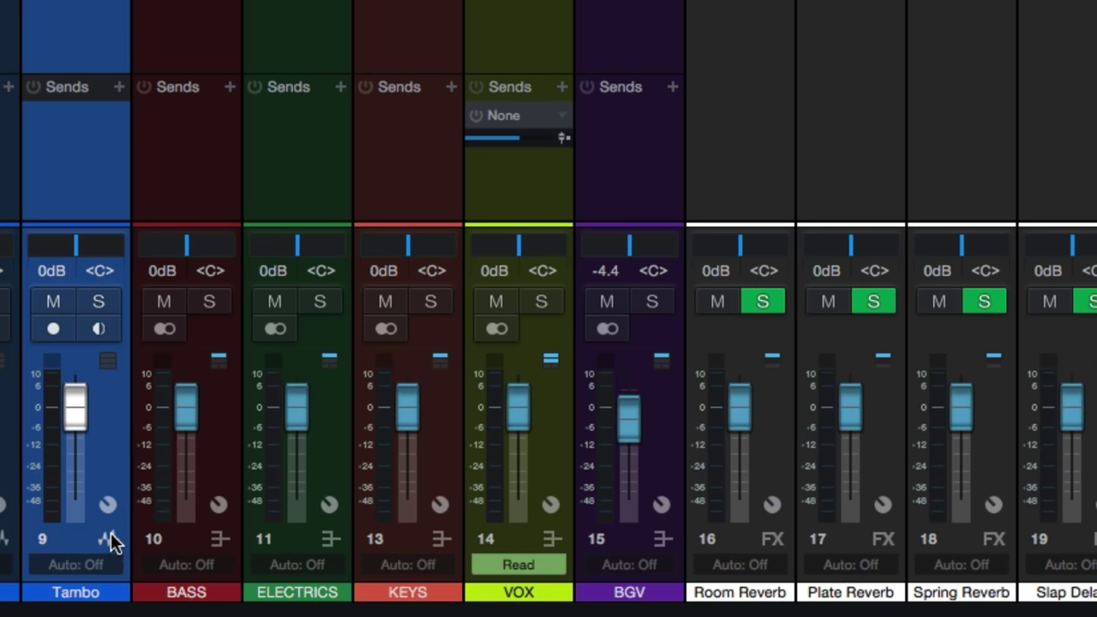
pyautogui.click(229, 542)
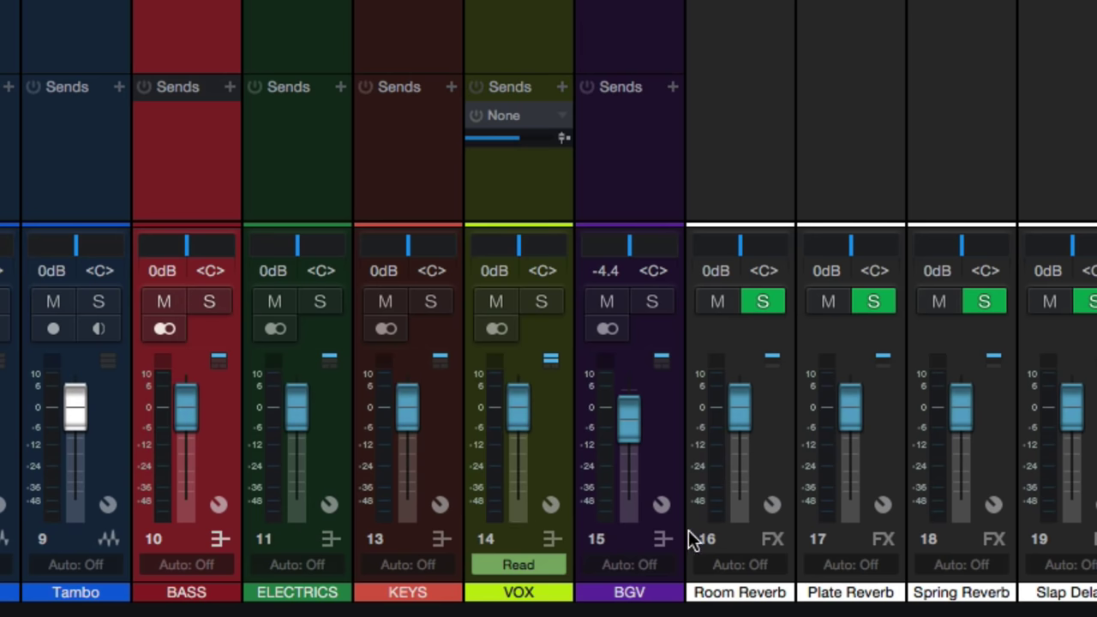
pyautogui.click(766, 540)
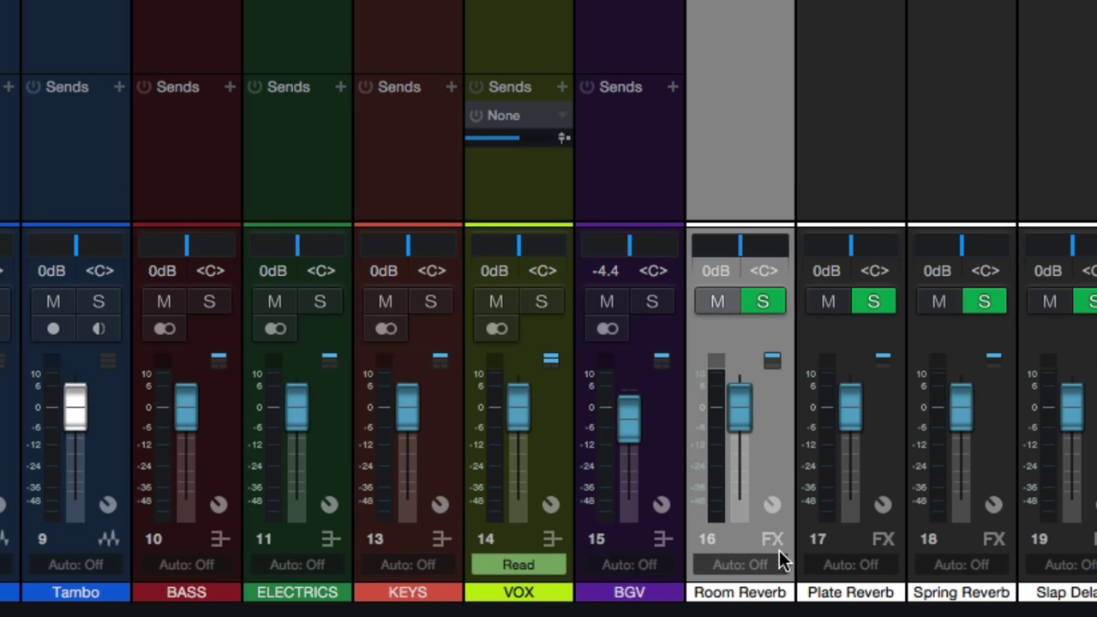
pyautogui.click(772, 505)
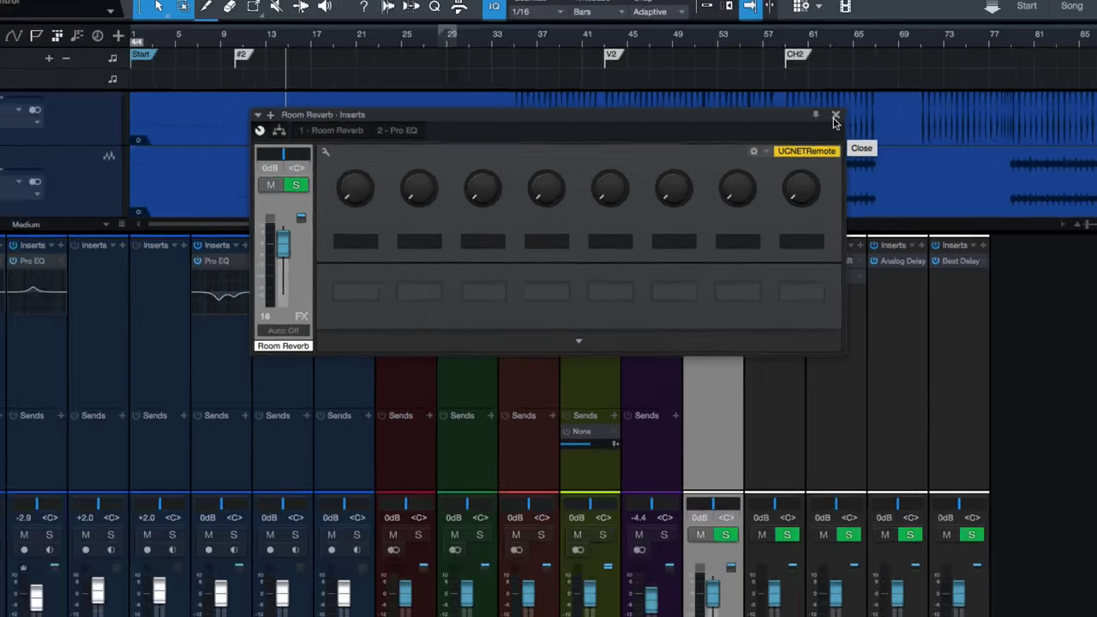
pyautogui.click(1063, 92)
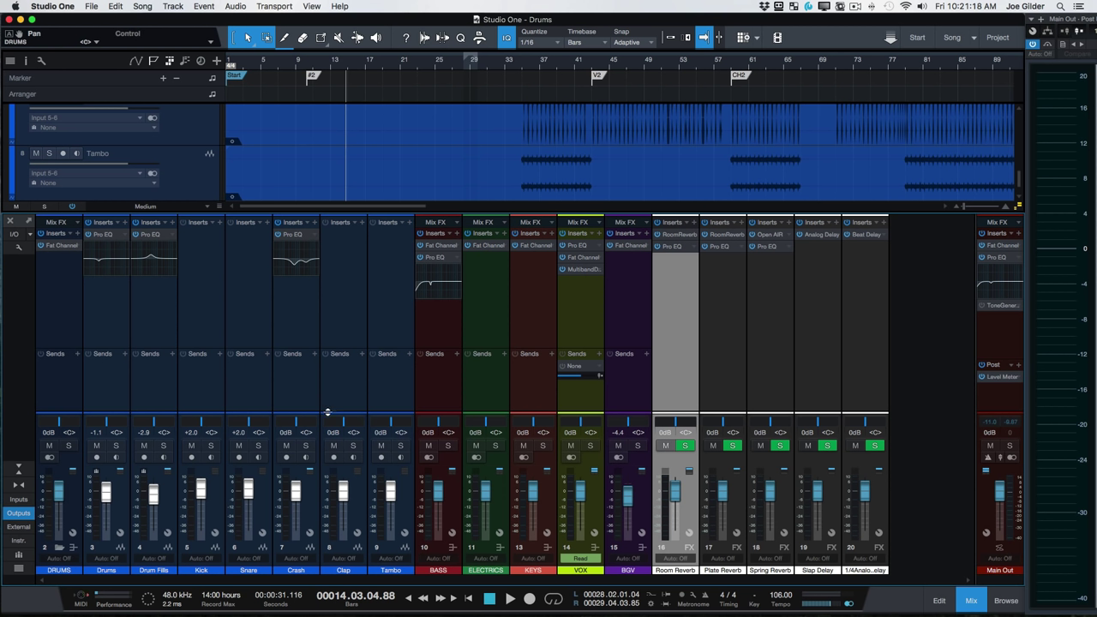
# Pan the Crash channel to the right.
pyautogui.click(275, 395)
pyautogui.click(296, 399)
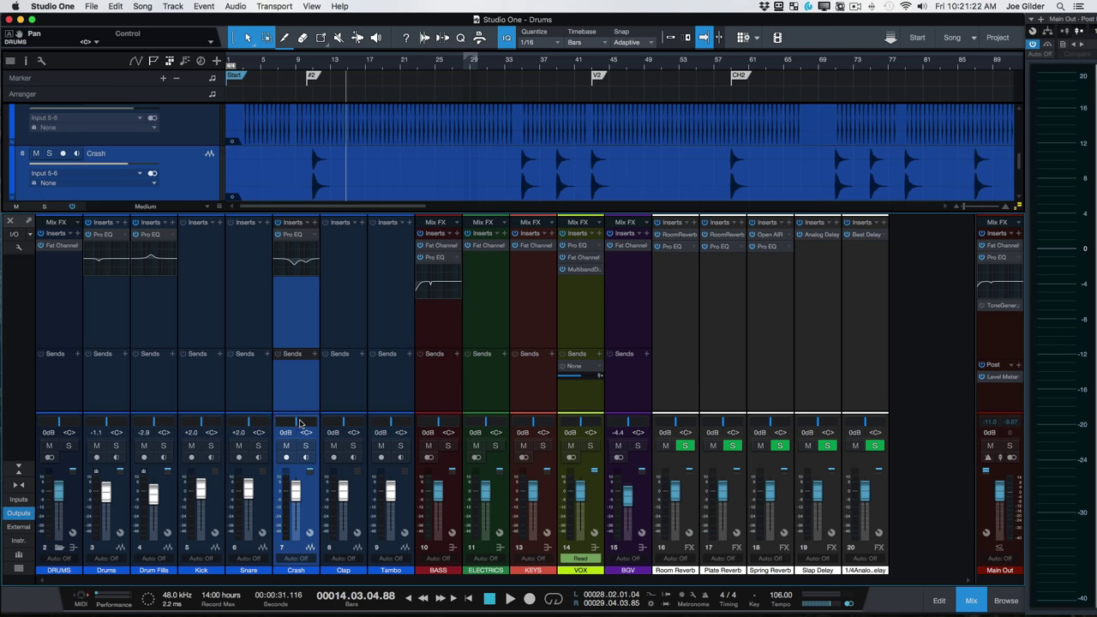
pyautogui.moveTo(289, 420); pyautogui.dragTo(291, 426)
# Expose the I/O routing rows and select the Drums through Tambo channels.
pyautogui.moveTo(296, 411)
pyautogui.mouseDown()
pyautogui.moveTo(299, 380)
pyautogui.moveTo(288, 490)
pyautogui.moveTo(297, 368)
pyautogui.moveTo(297, 424)
pyautogui.mouseUp()
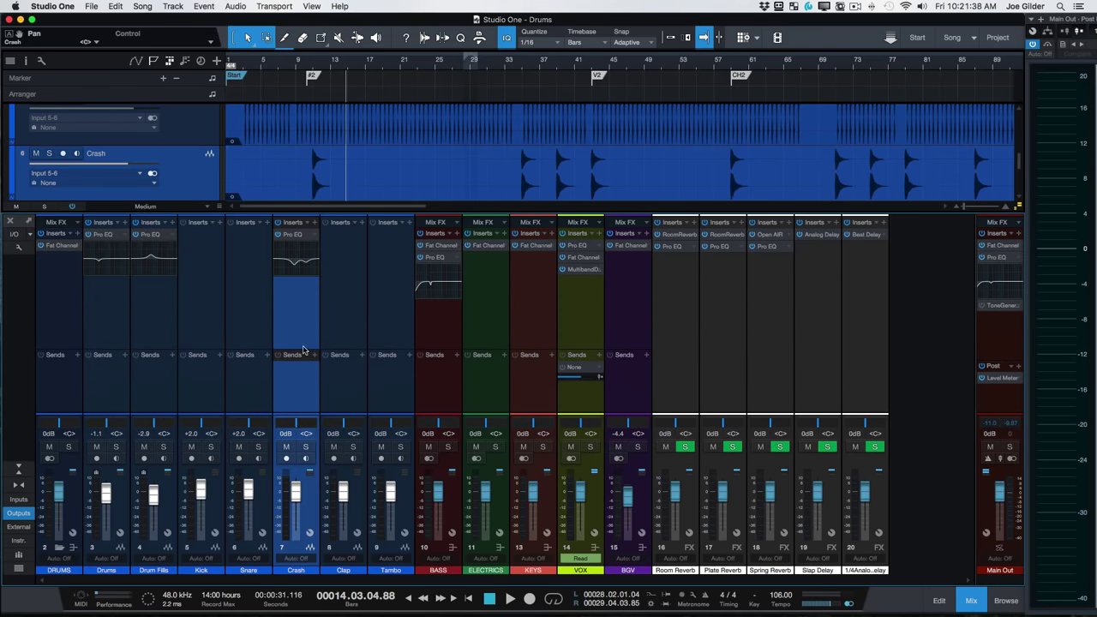
pyautogui.moveTo(294, 413); pyautogui.dragTo(304, 409)
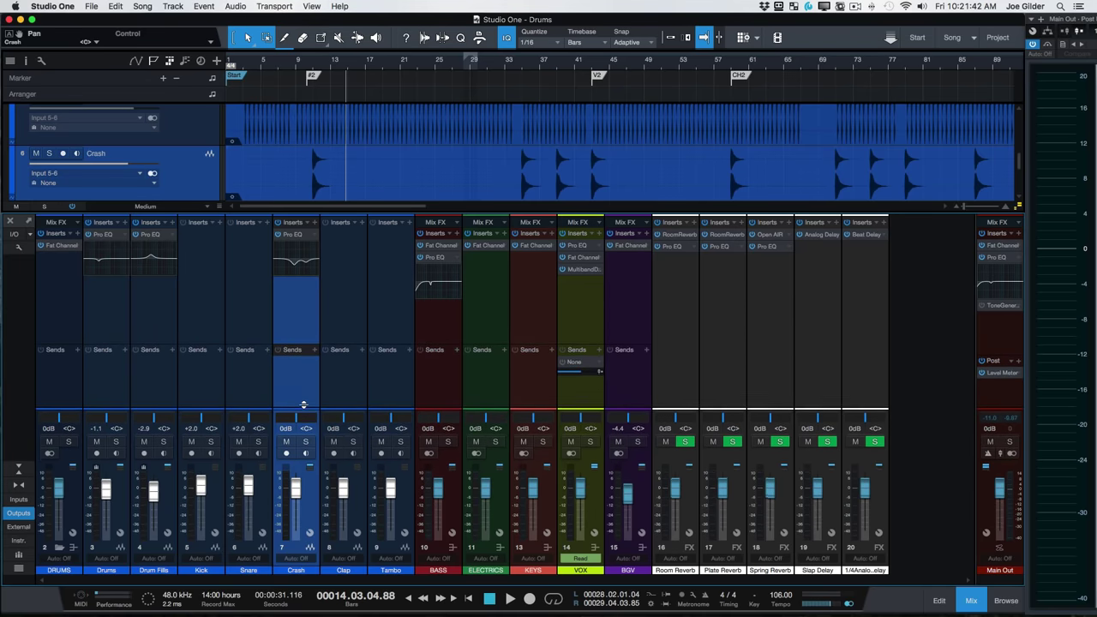
pyautogui.moveTo(304, 410); pyautogui.dragTo(311, 377)
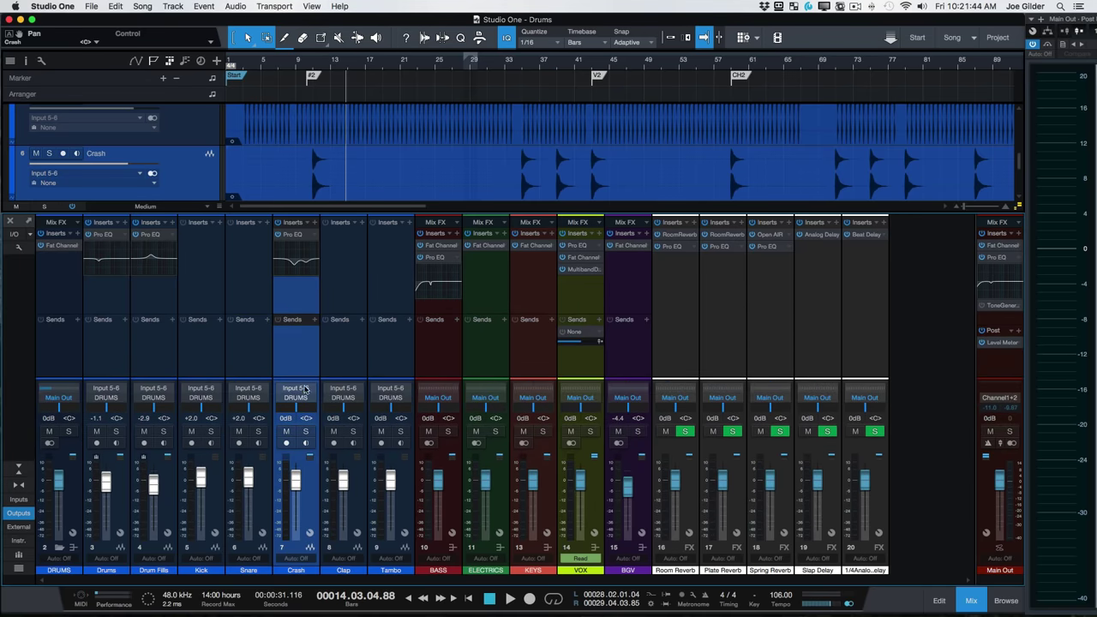
pyautogui.click(105, 340)
pyautogui.keyDown('shift'); pyautogui.click(380, 345); pyautogui.keyUp('shift')
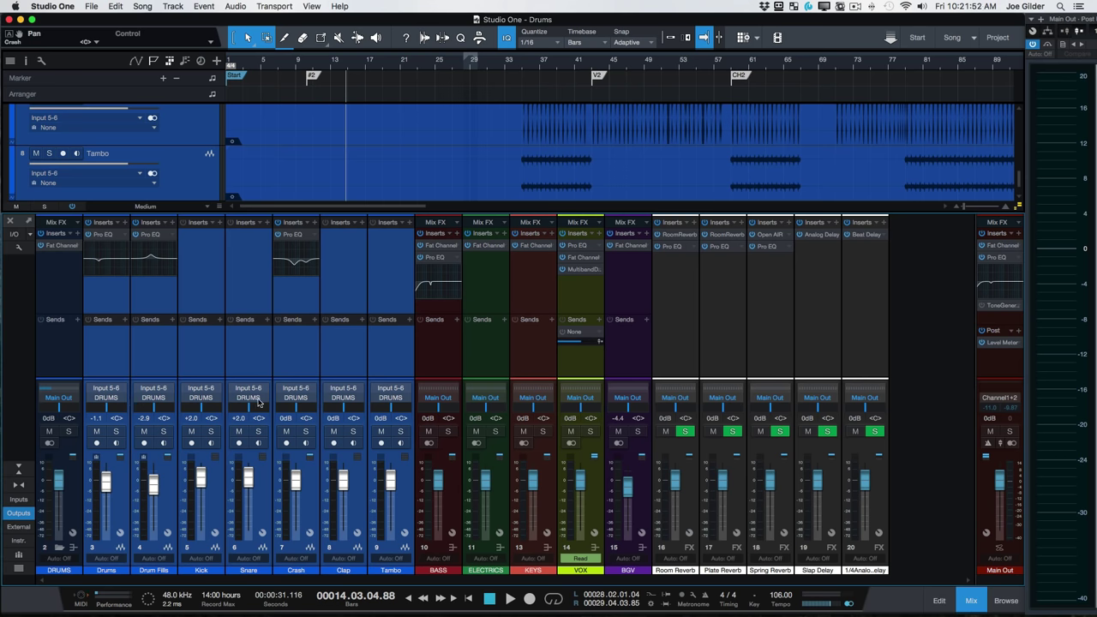
# Select the Drums channel, give the mixer more height, and balance the sends and routing rows.
pyautogui.click(71, 362)
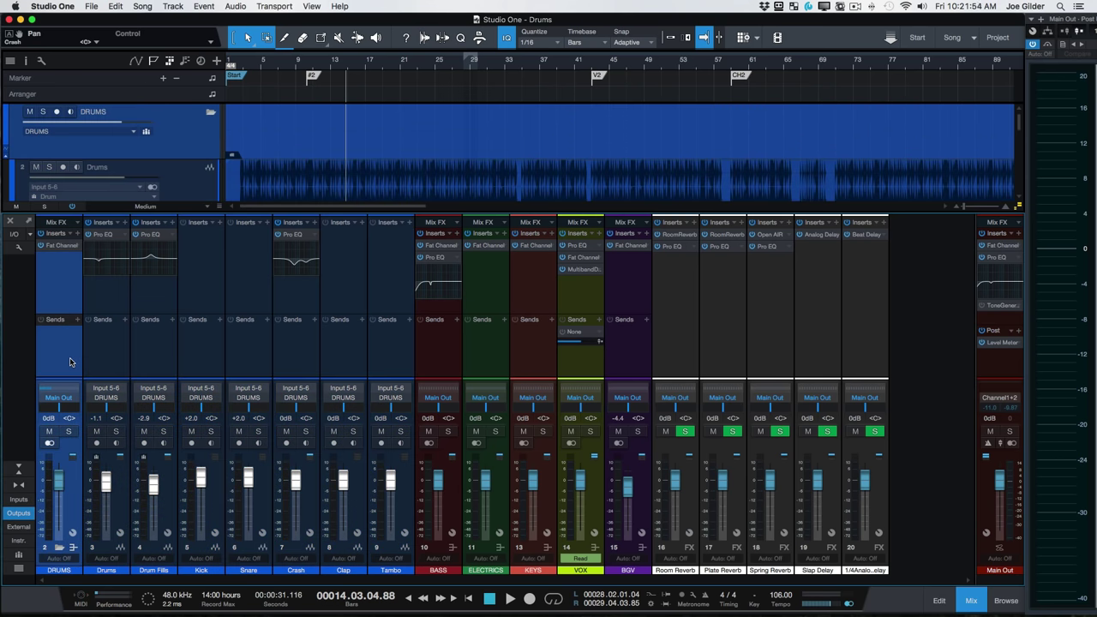
pyautogui.click(97, 362)
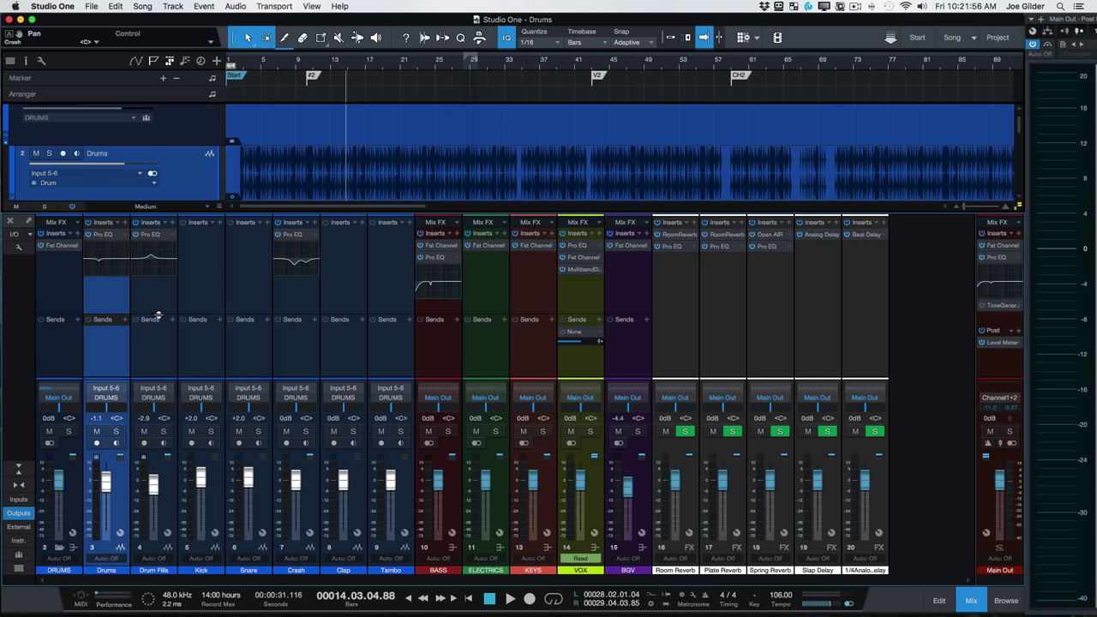
pyautogui.moveTo(158, 314); pyautogui.dragTo(156, 410)
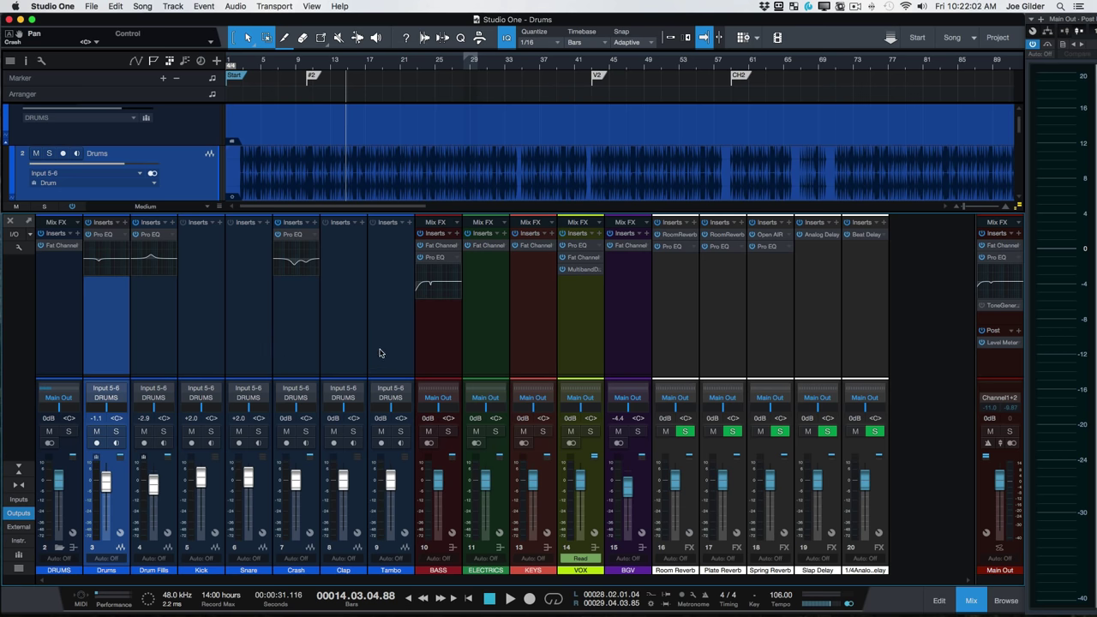
pyautogui.moveTo(401, 209); pyautogui.dragTo(412, 163)
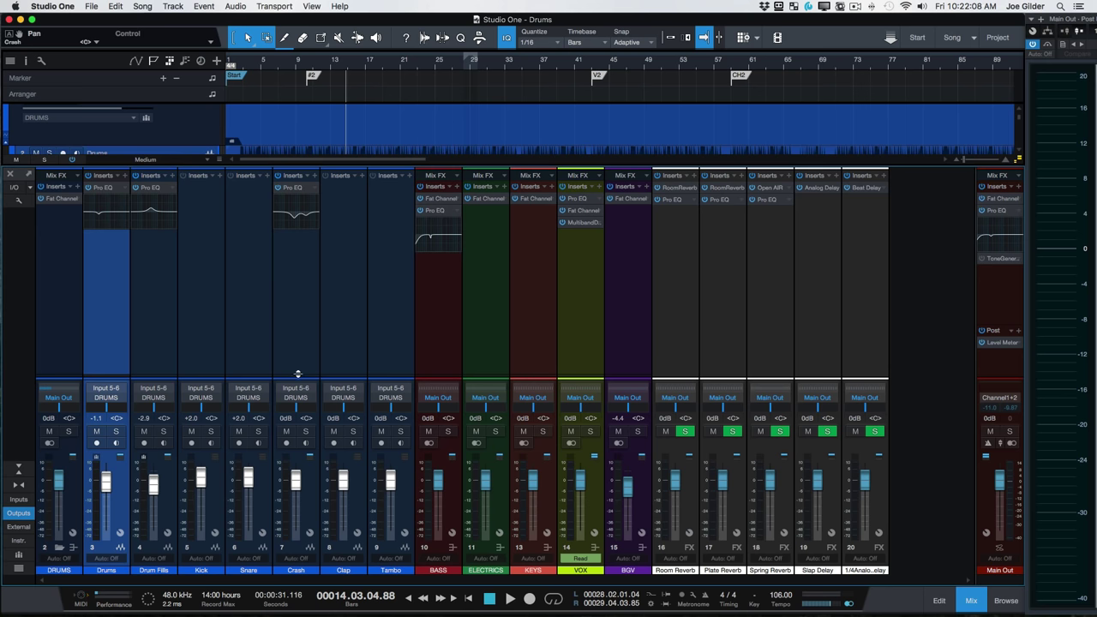
pyautogui.moveTo(297, 370); pyautogui.dragTo(303, 296)
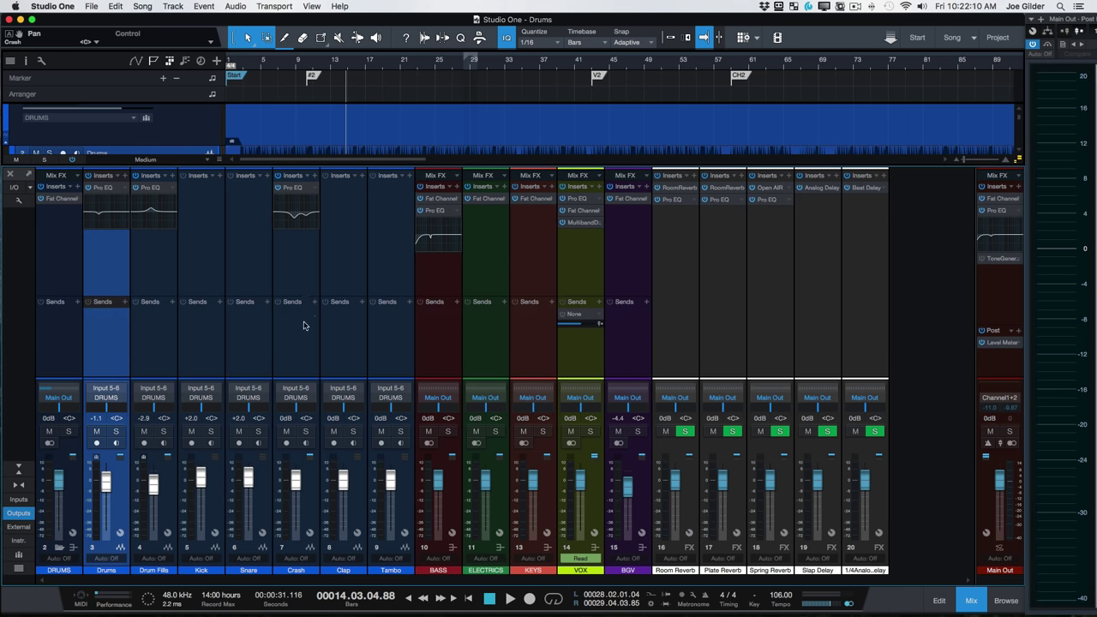
pyautogui.moveTo(300, 362); pyautogui.dragTo(298, 421)
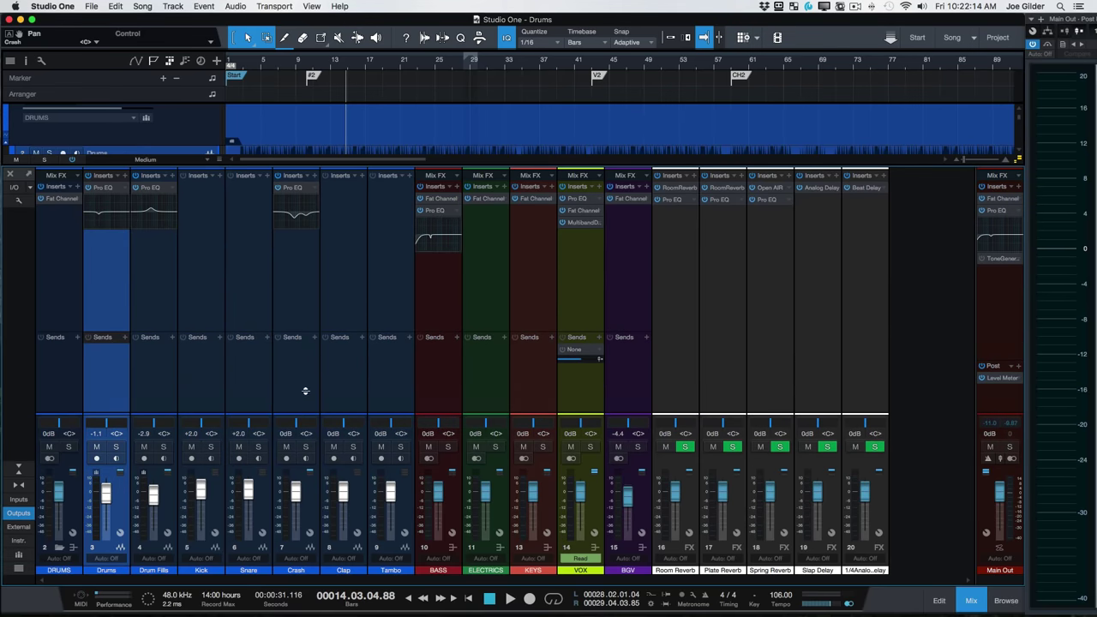
pyautogui.moveTo(308, 333); pyautogui.dragTo(309, 322)
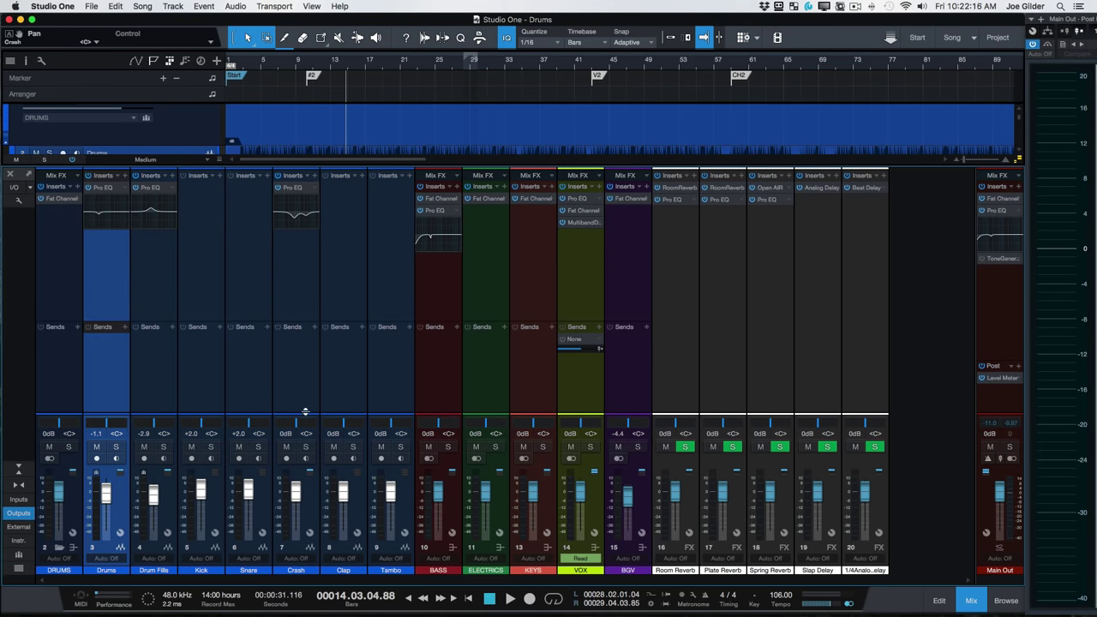
pyautogui.moveTo(311, 371); pyautogui.dragTo(308, 366)
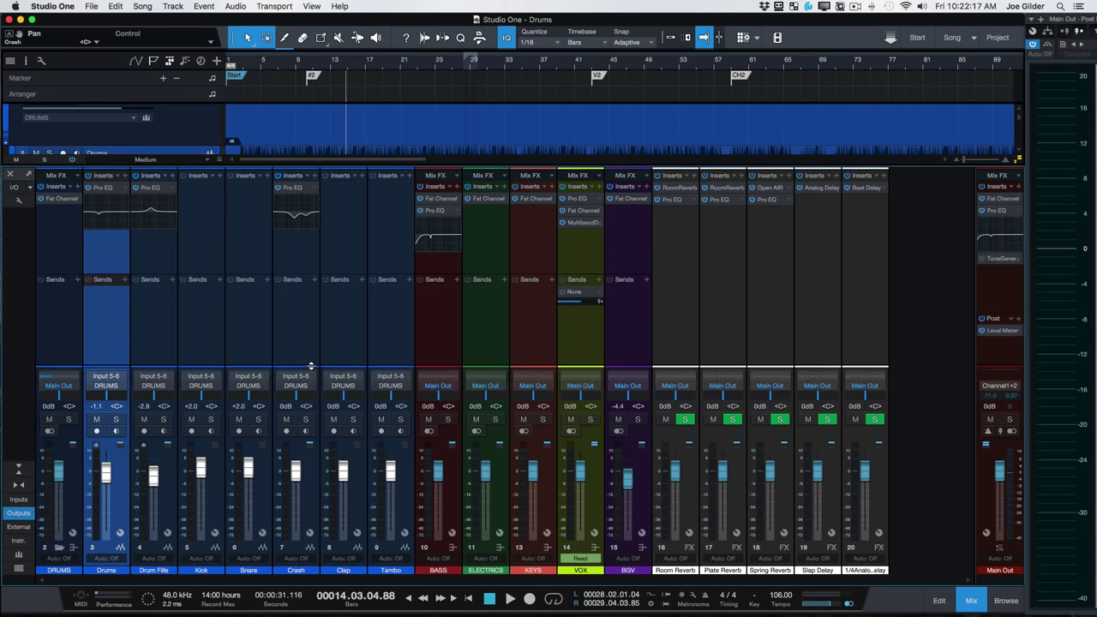
# Hide the channel I/O routing rows and adjust the sends area height.
pyautogui.click(19, 203)
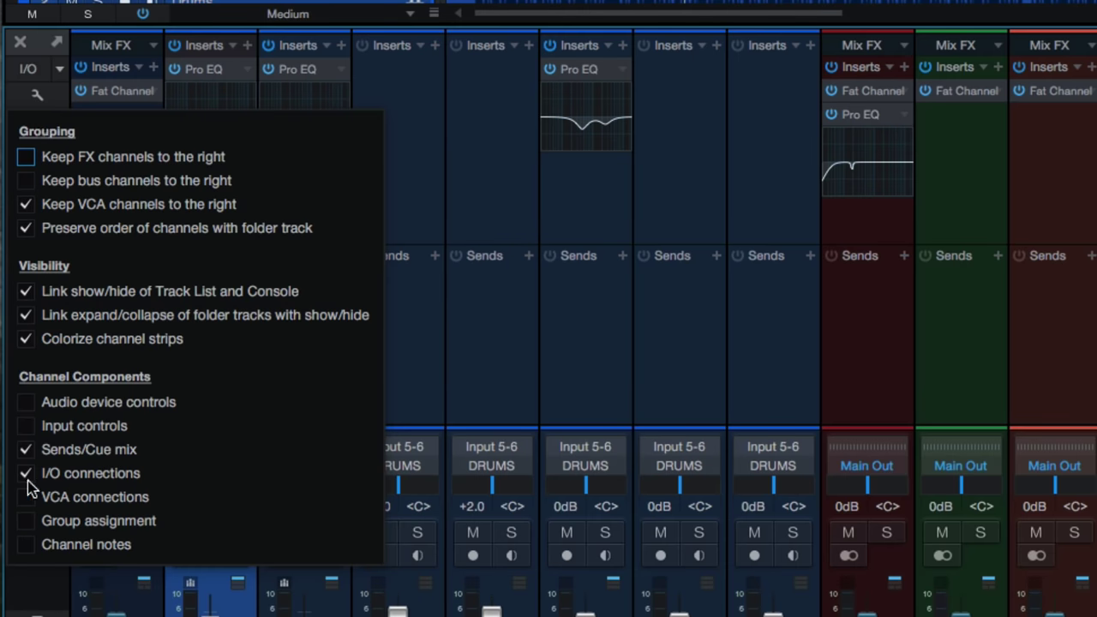
pyautogui.click(27, 474)
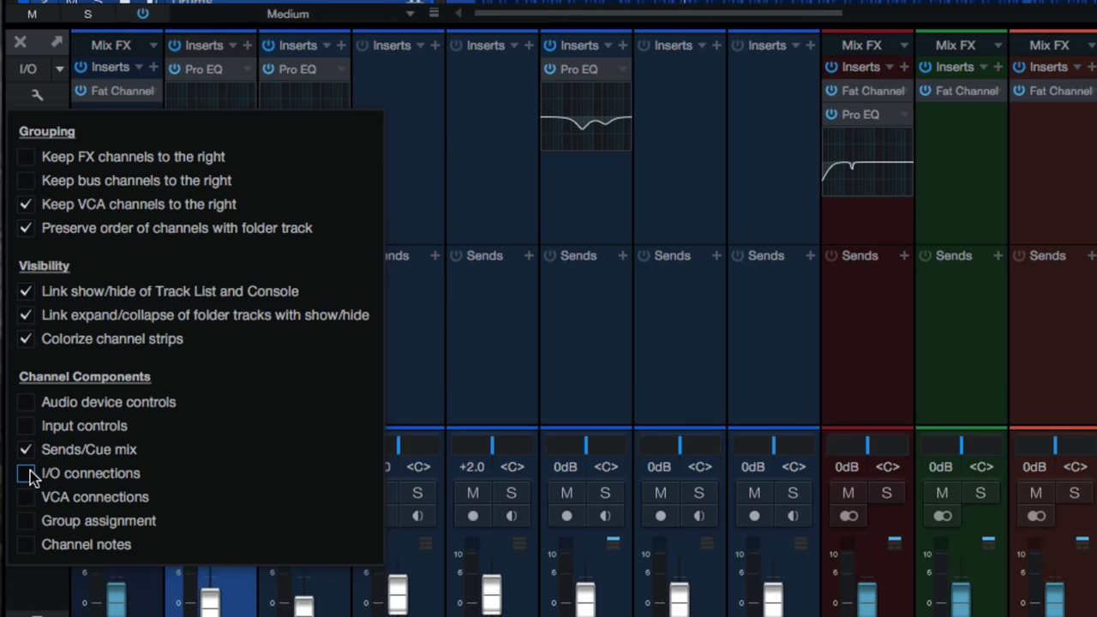
pyautogui.click(600, 420)
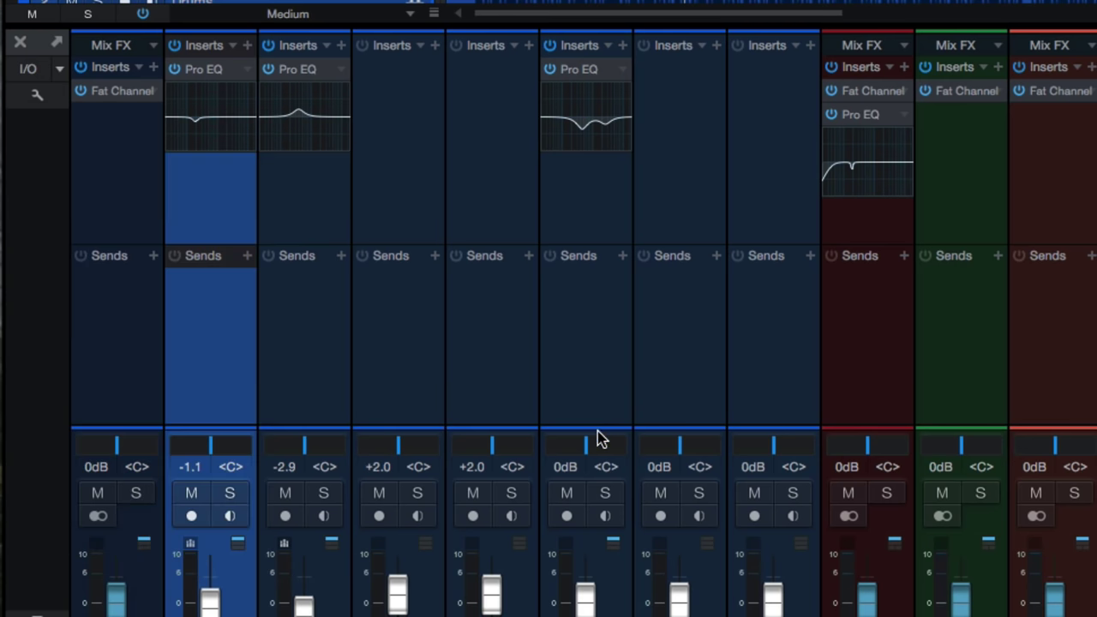
pyautogui.moveTo(597, 426)
pyautogui.mouseDown()
pyautogui.moveTo(614, 509)
pyautogui.moveTo(623, 433)
pyautogui.mouseUp()
# Restore the I/O routing rows and toggle the sends section off and on.
pyautogui.click(35, 96)
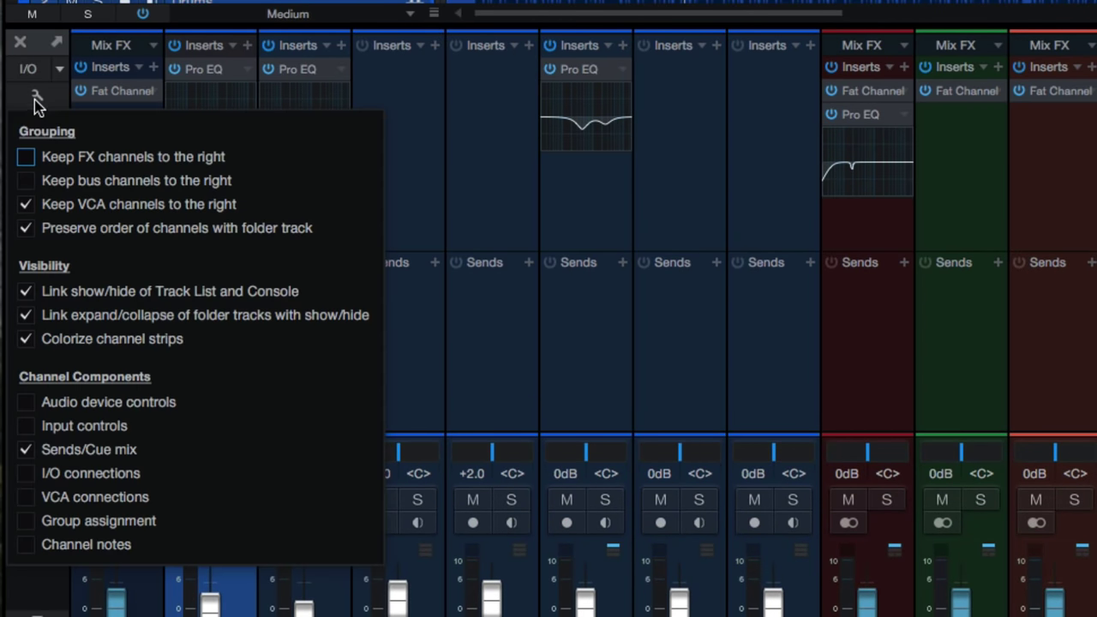
pyautogui.click(27, 472)
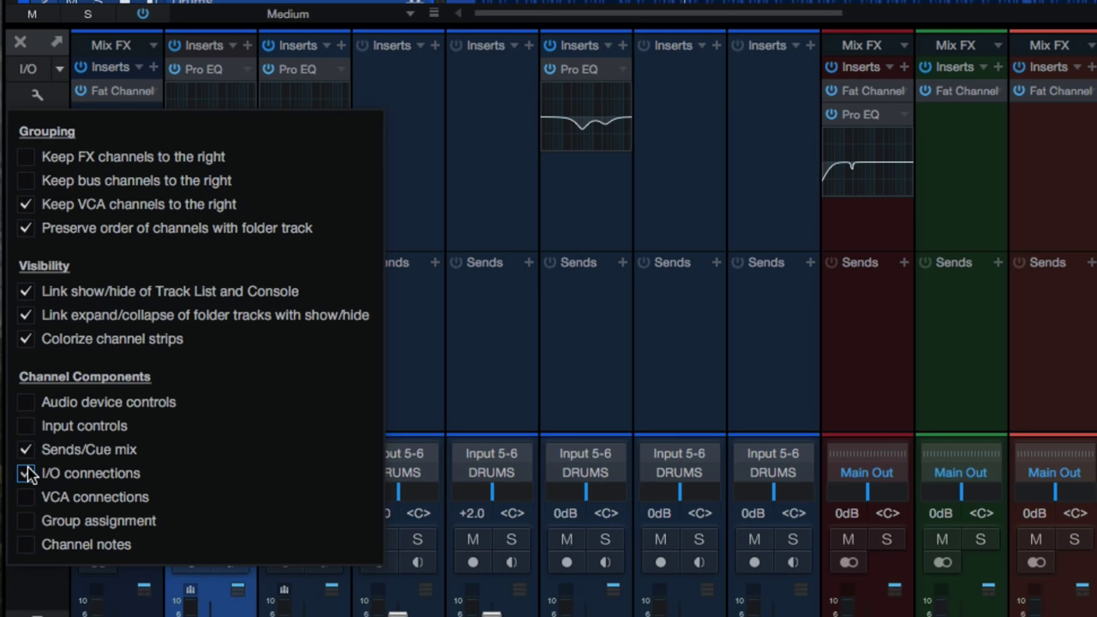
pyautogui.click(49, 452)
pyautogui.click(49, 453)
pyautogui.click(50, 453)
pyautogui.click(50, 452)
pyautogui.click(50, 452)
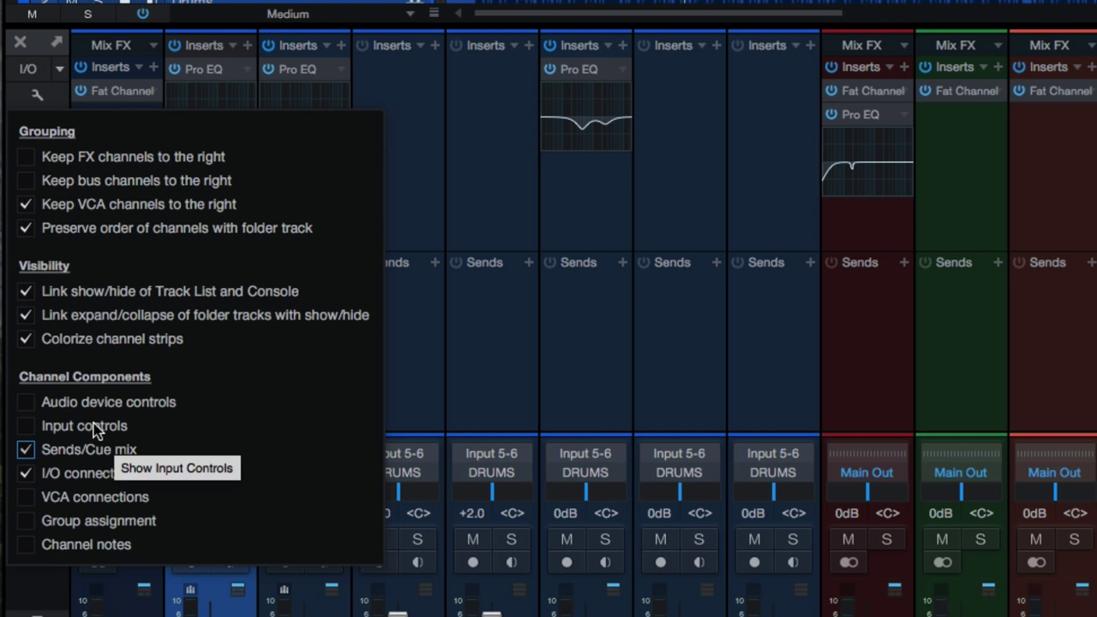
# Show input gain and polarity controls, then invert only the Clap channel's left polarity.
pyautogui.click(26, 426)
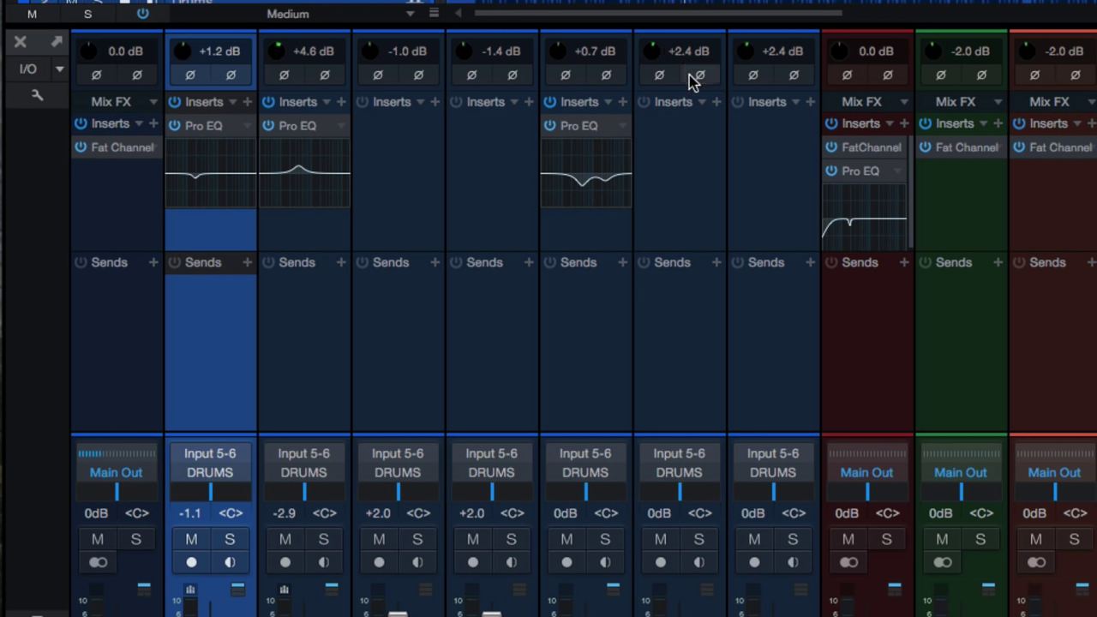
pyautogui.click(661, 75)
pyautogui.click(699, 78)
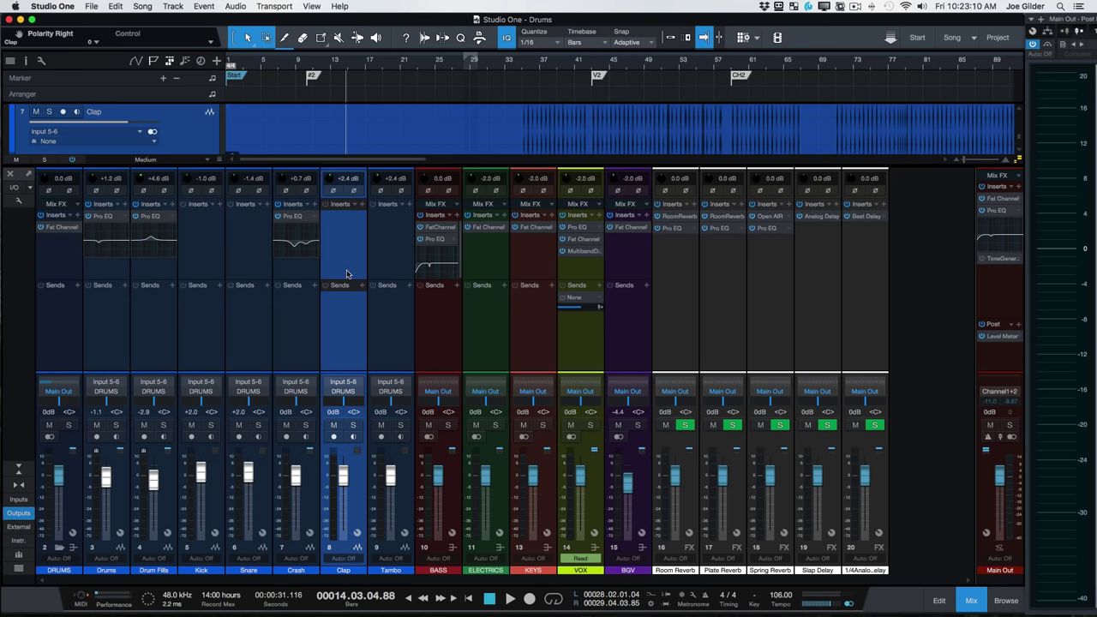
# In the arrangement, lower the Clap event's volume by about 6.7 dB, then undo it.
pyautogui.press('F3')
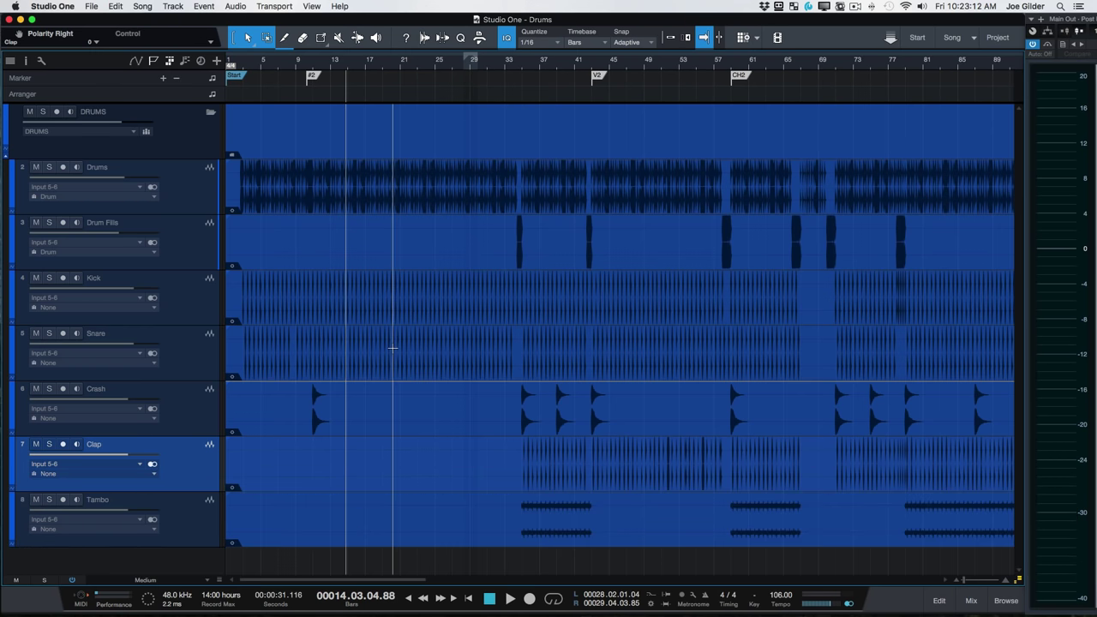
pyautogui.click(555, 483)
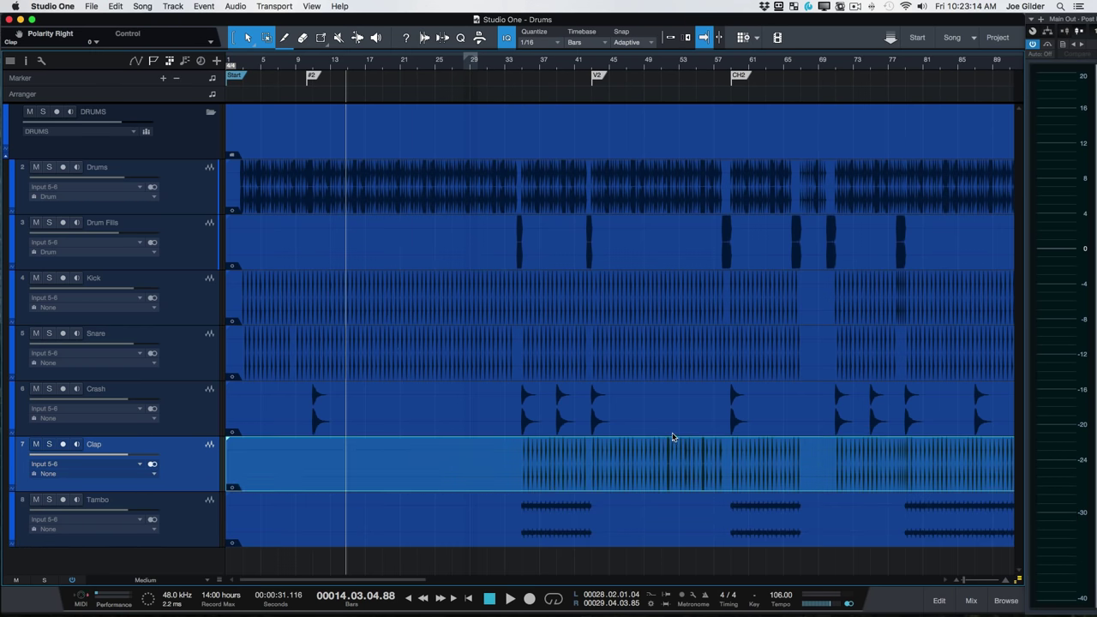
pyautogui.moveTo(674, 443); pyautogui.dragTo(675, 470)
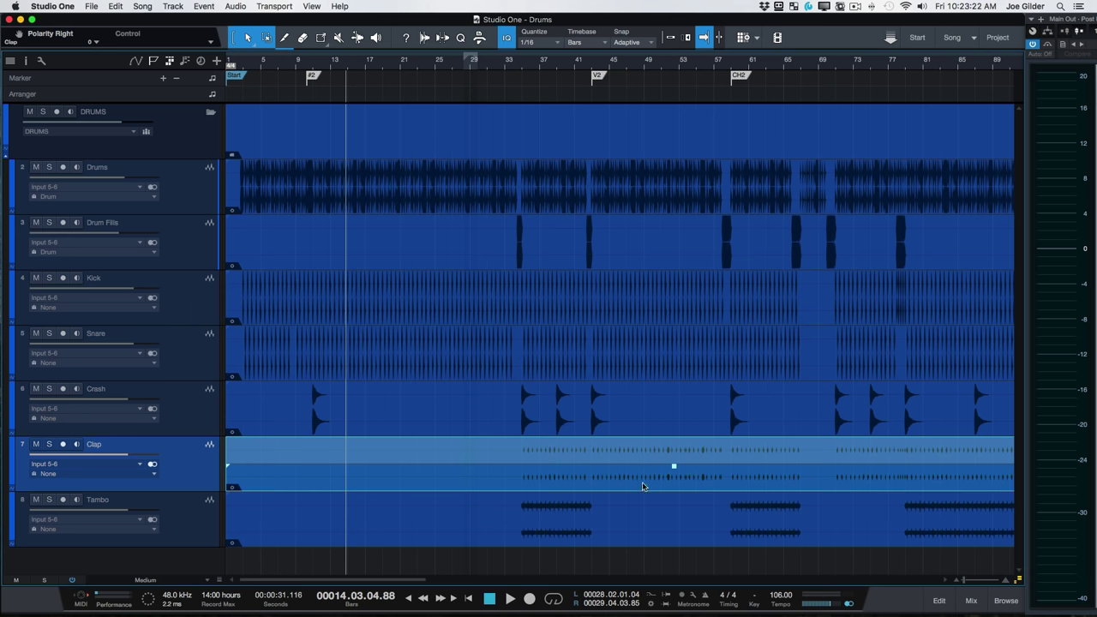
pyautogui.press('super+z')
# Reset the Clap channel's input gain and raise it to +2.9 dB.
pyautogui.press('F3')
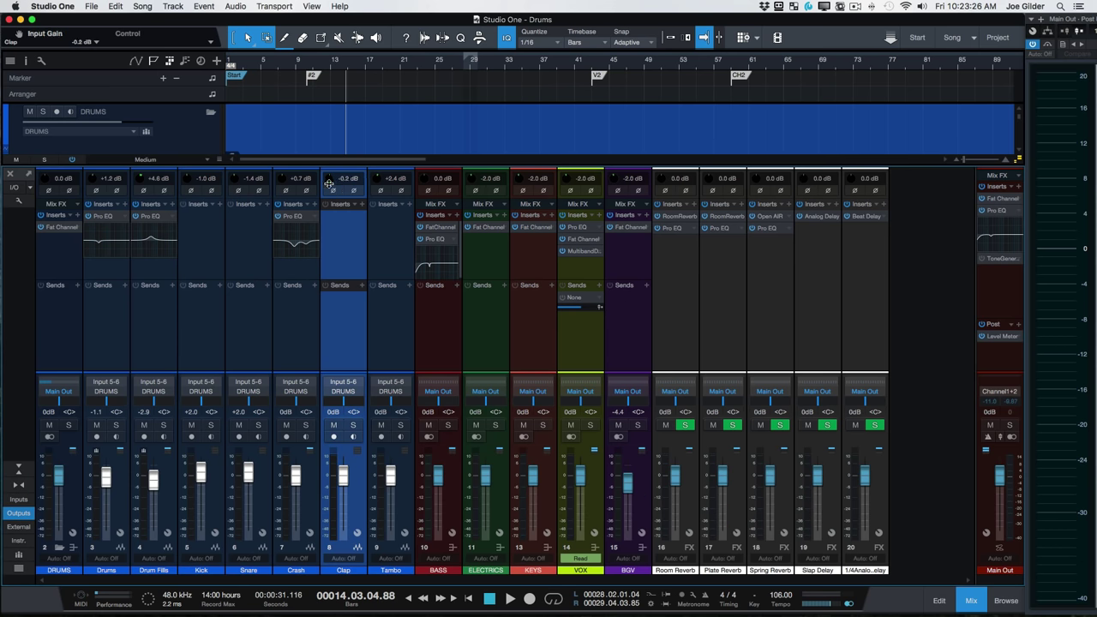
pyautogui.keyDown('super'); pyautogui.click(334, 184); pyautogui.keyUp('super')
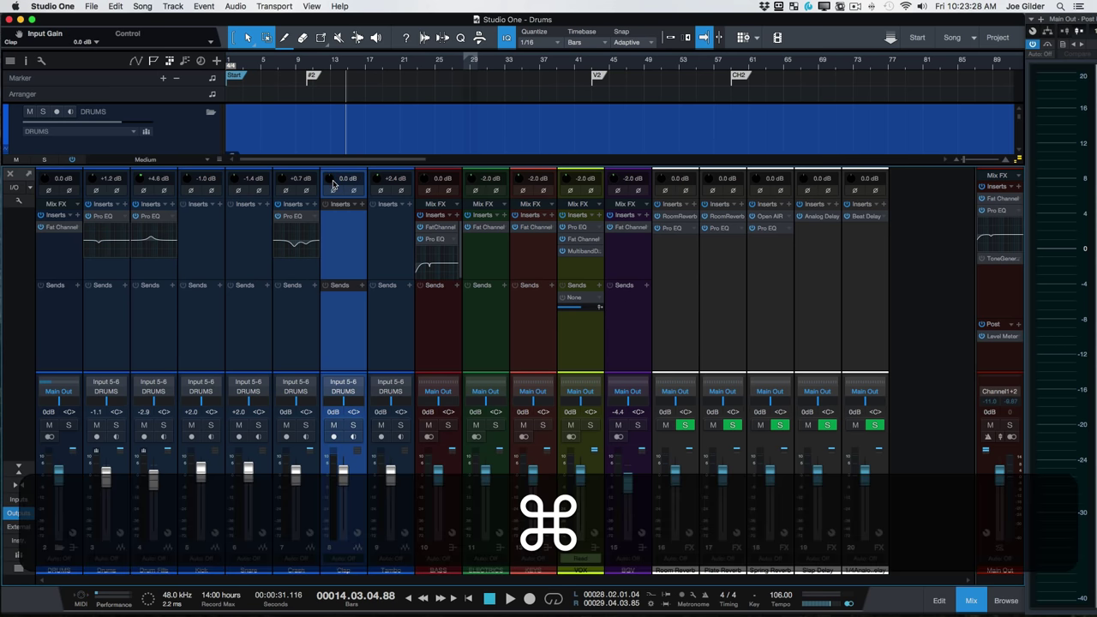
pyautogui.moveTo(333, 184); pyautogui.dragTo(333, 177)
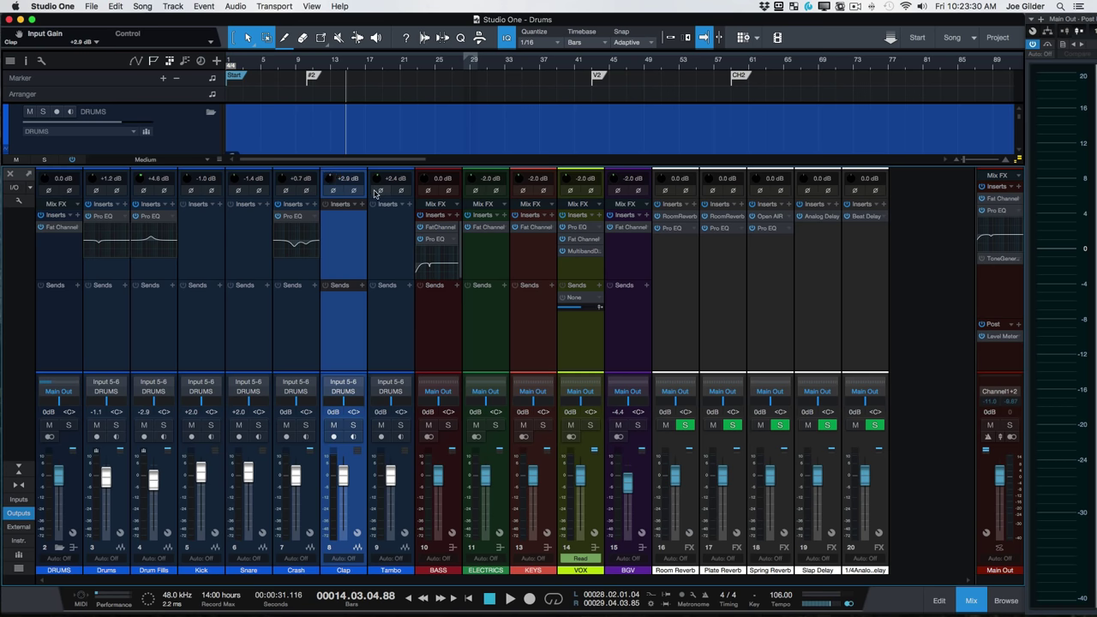
pyautogui.press('F3')
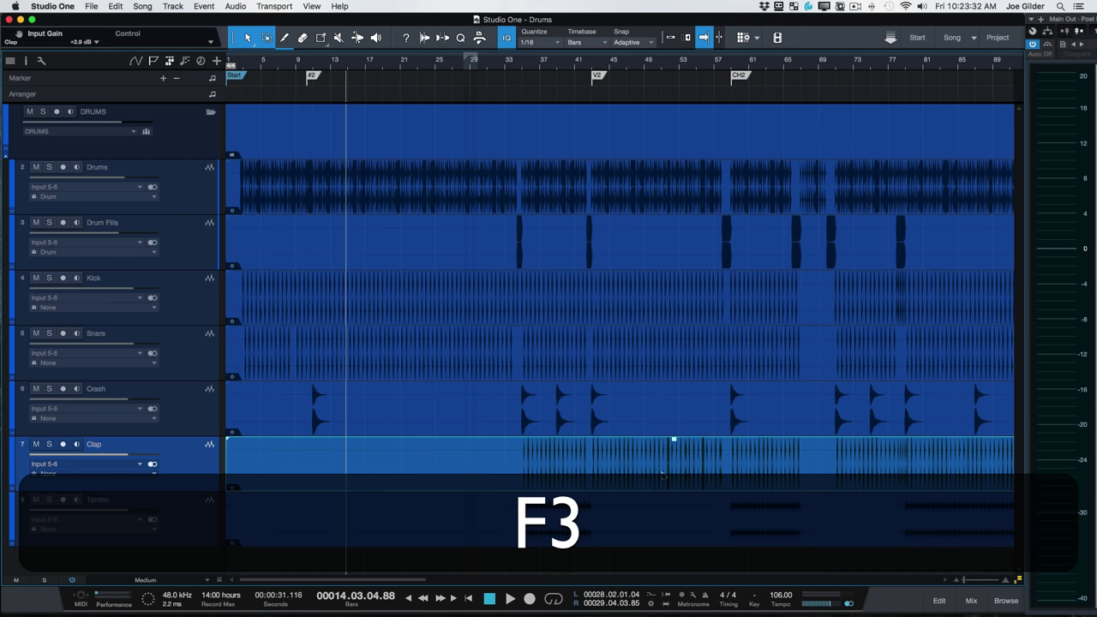
pyautogui.press('F3')
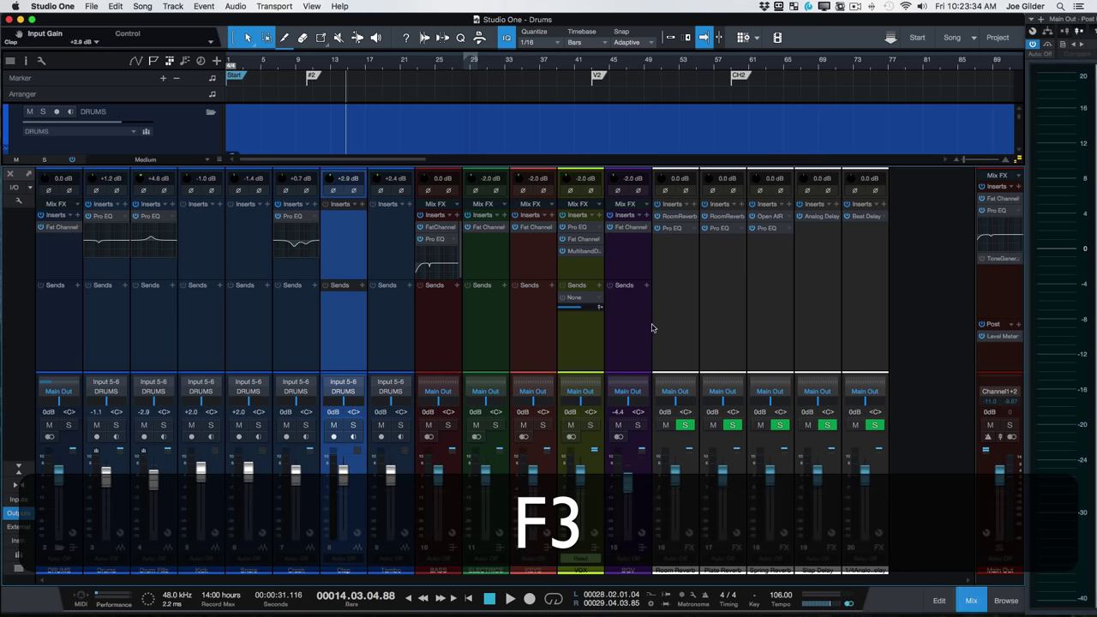
pyautogui.press('F3')
pyautogui.press('F3')
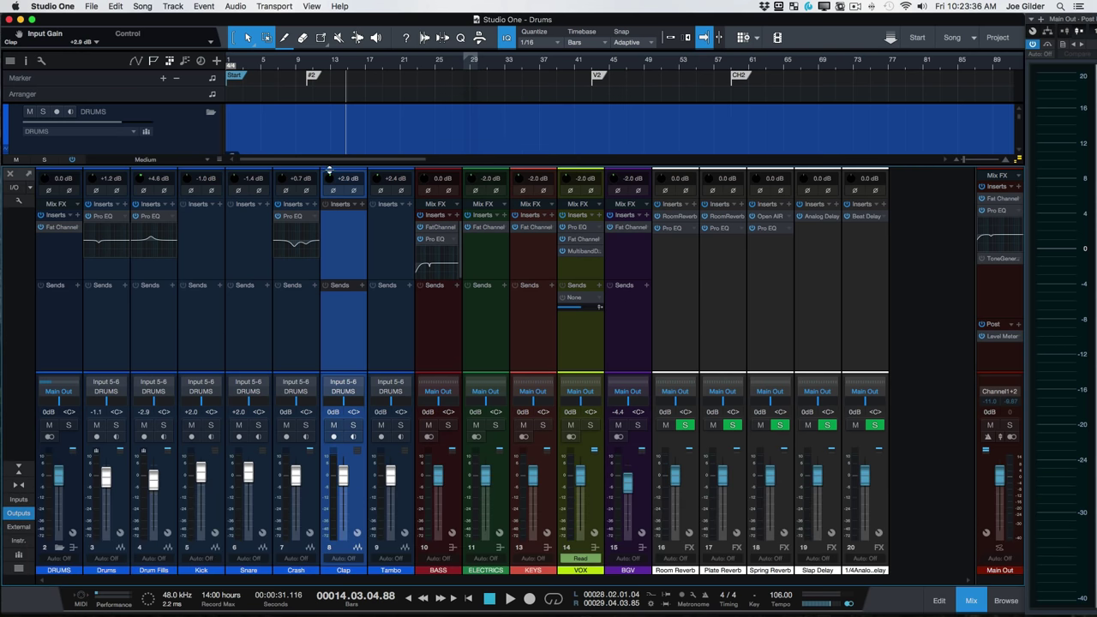
# Add the PreSonus Mixtool from the effects browser to the Clap channel's inserts.
pyautogui.press('F7')
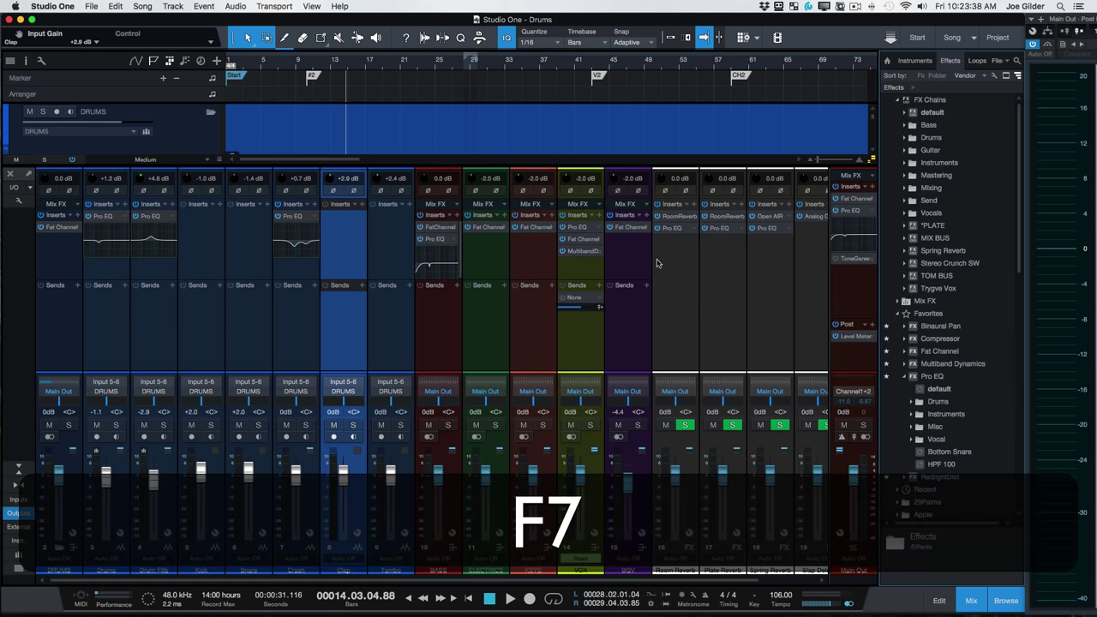
pyautogui.scroll(-3, 952, 326)
pyautogui.scroll(-3, 955, 330)
pyautogui.scroll(-3, 956, 330)
pyautogui.scroll(-2, 955, 330)
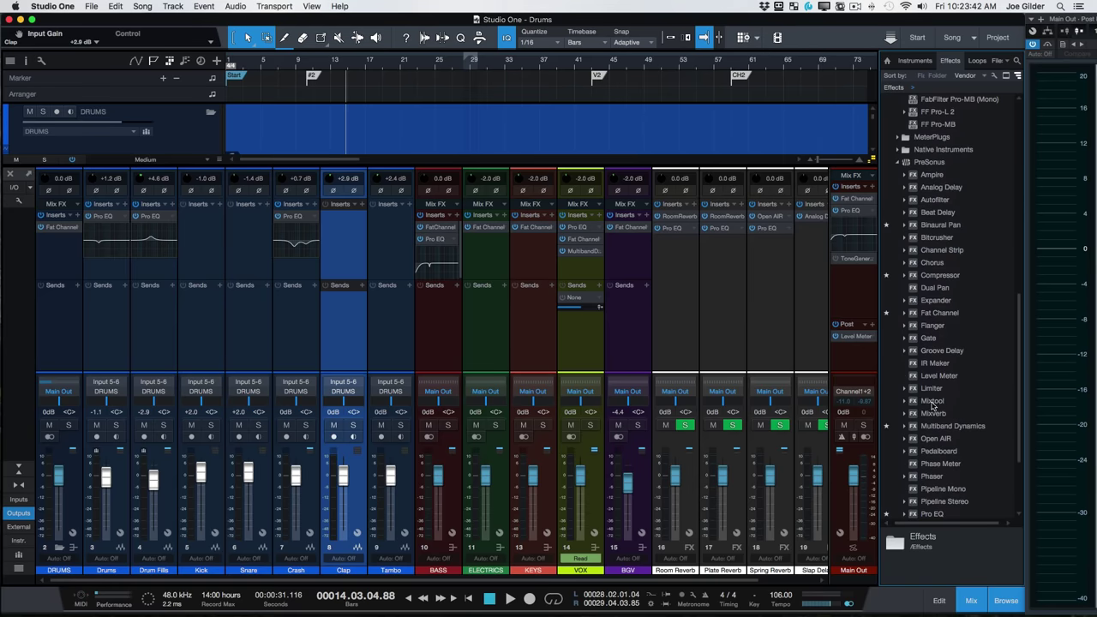
pyautogui.moveTo(926, 403); pyautogui.dragTo(348, 232)
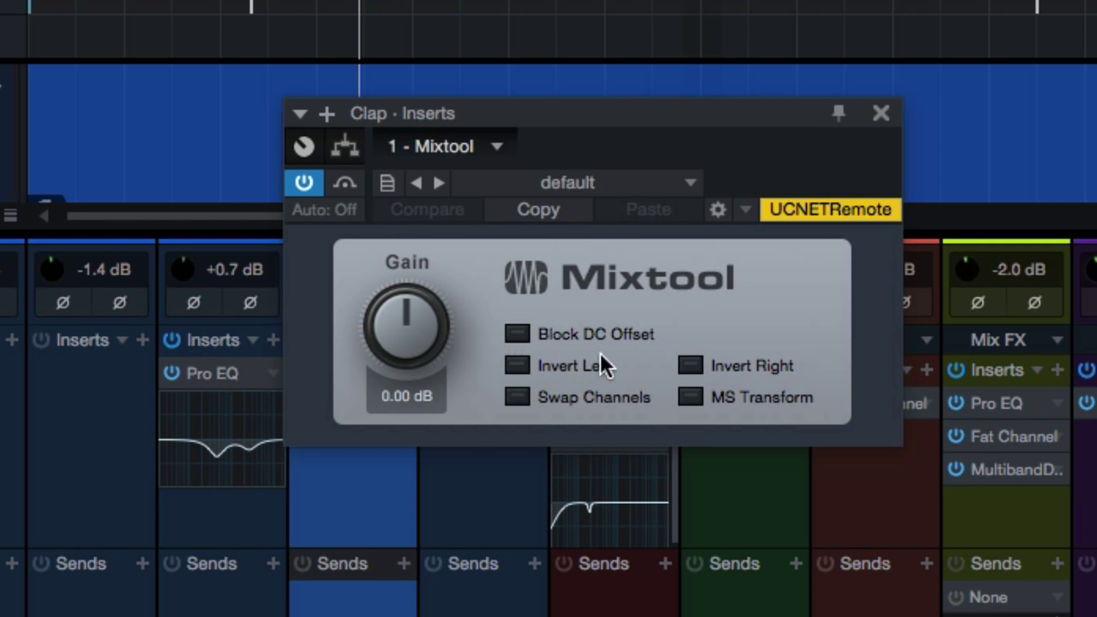
# Try Mixtool's polarity, channel swap and gain settings, then remove it from Clap.
pyautogui.click(540, 369)
pyautogui.click(579, 383)
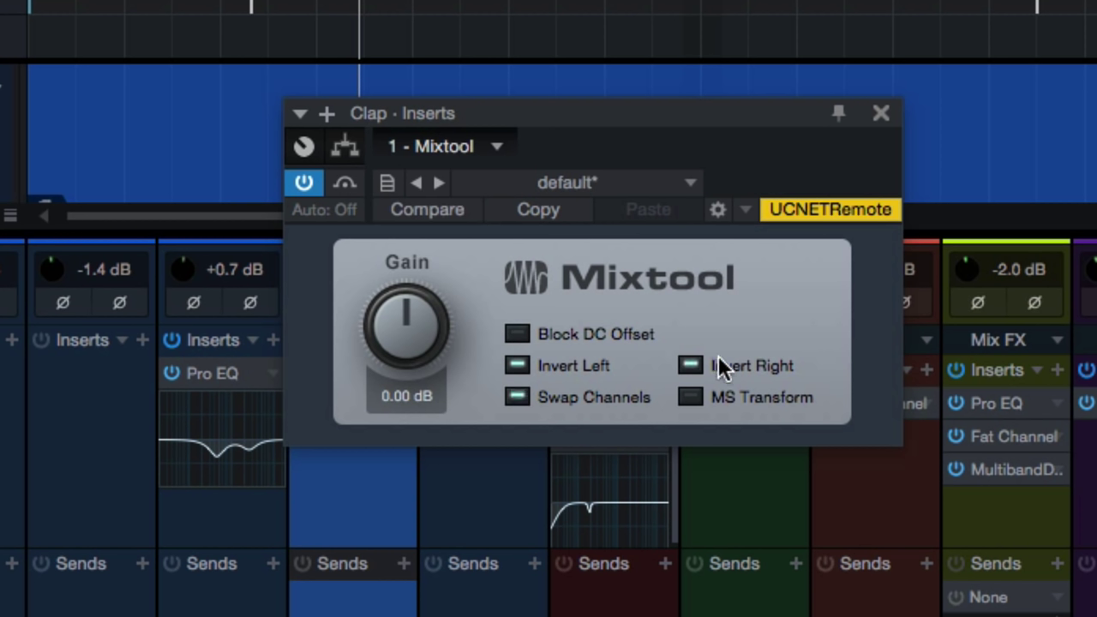
pyautogui.click(720, 357)
pyautogui.click(586, 398)
pyautogui.click(568, 367)
pyautogui.moveTo(389, 335)
pyautogui.mouseDown()
pyautogui.moveTo(392, 262)
pyautogui.moveTo(380, 438)
pyautogui.moveTo(394, 208)
pyautogui.moveTo(391, 305)
pyautogui.mouseUp()
pyautogui.click(881, 113)
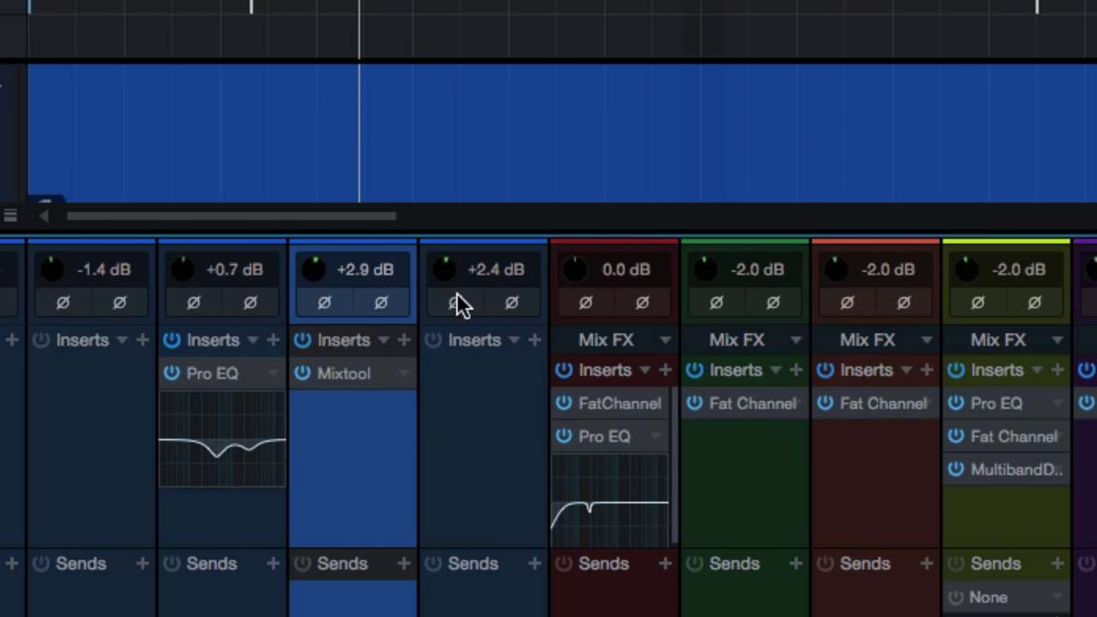
pyautogui.rightClick(398, 367)
pyautogui.click(463, 610)
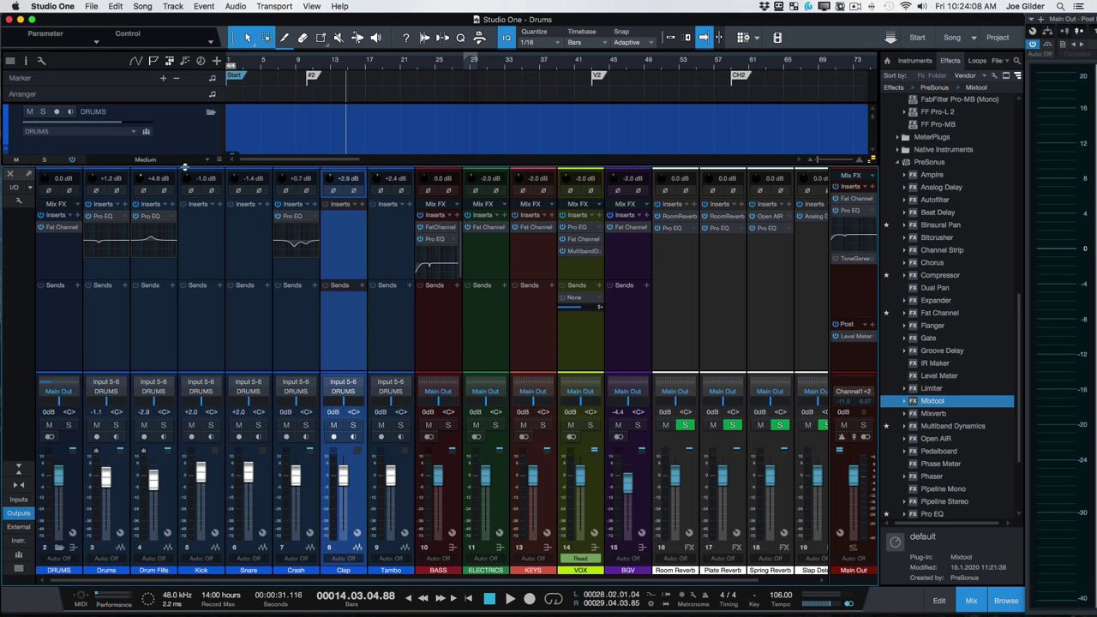
# Turn on audio device controls in the console display options and make the console taller.
pyautogui.moveTo(326, 178); pyautogui.dragTo(326, 177)
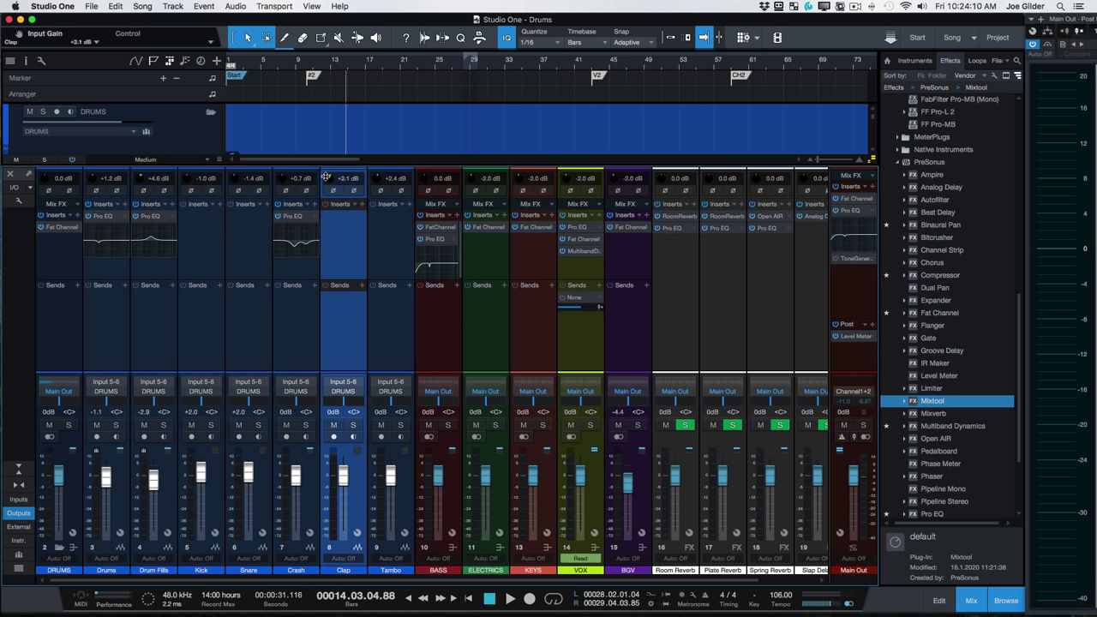
pyautogui.click(13, 202)
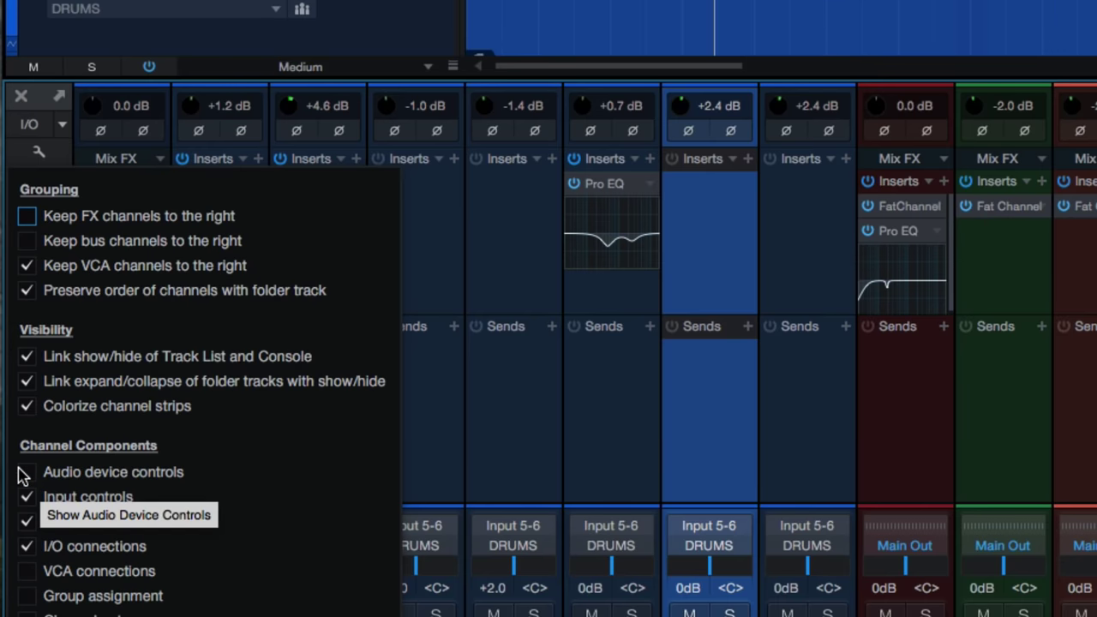
pyautogui.click(24, 472)
pyautogui.click(607, 463)
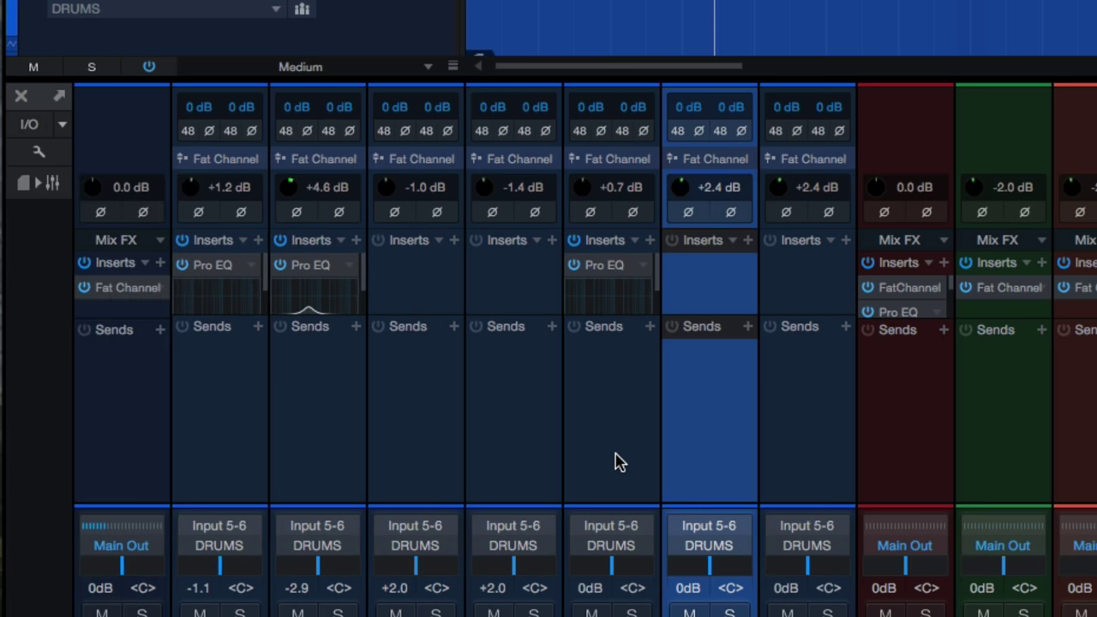
pyautogui.moveTo(891, 81); pyautogui.dragTo(896, 9)
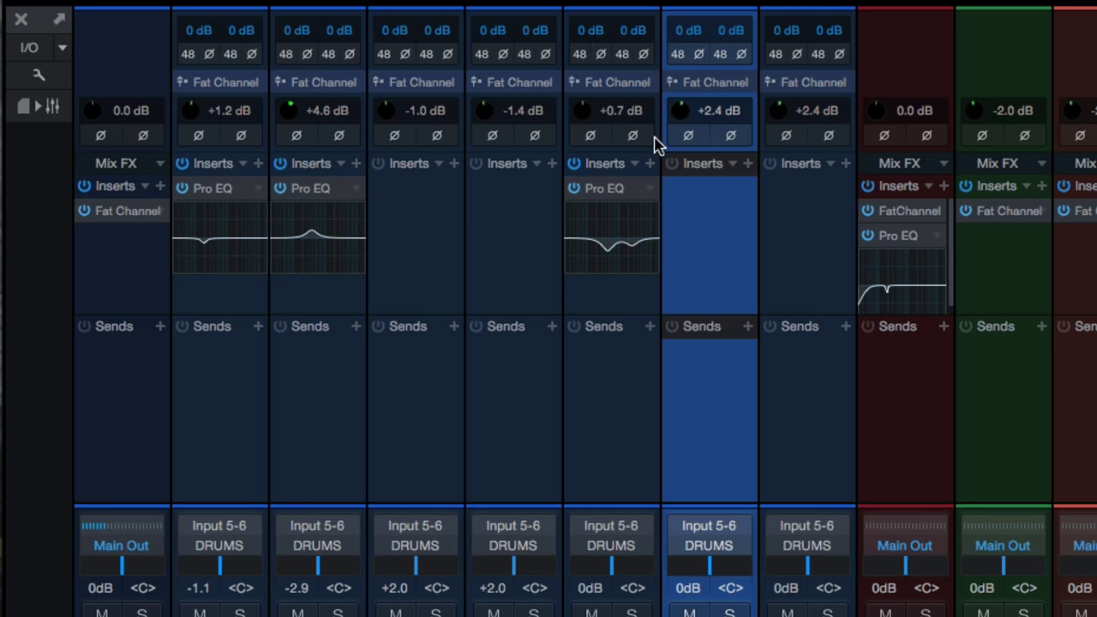
# Select the Kick channel and test the preamp gains, resetting them all to 0 dB.
pyautogui.click(399, 228)
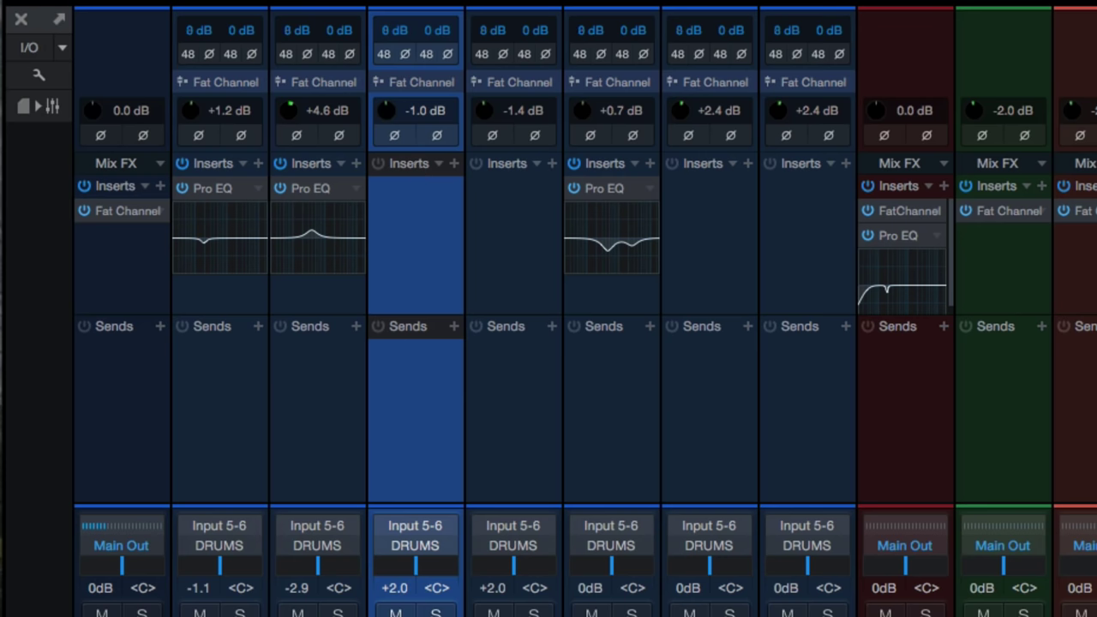
pyautogui.keyDown('super'); pyautogui.click(393, 33); pyautogui.keyUp('super')
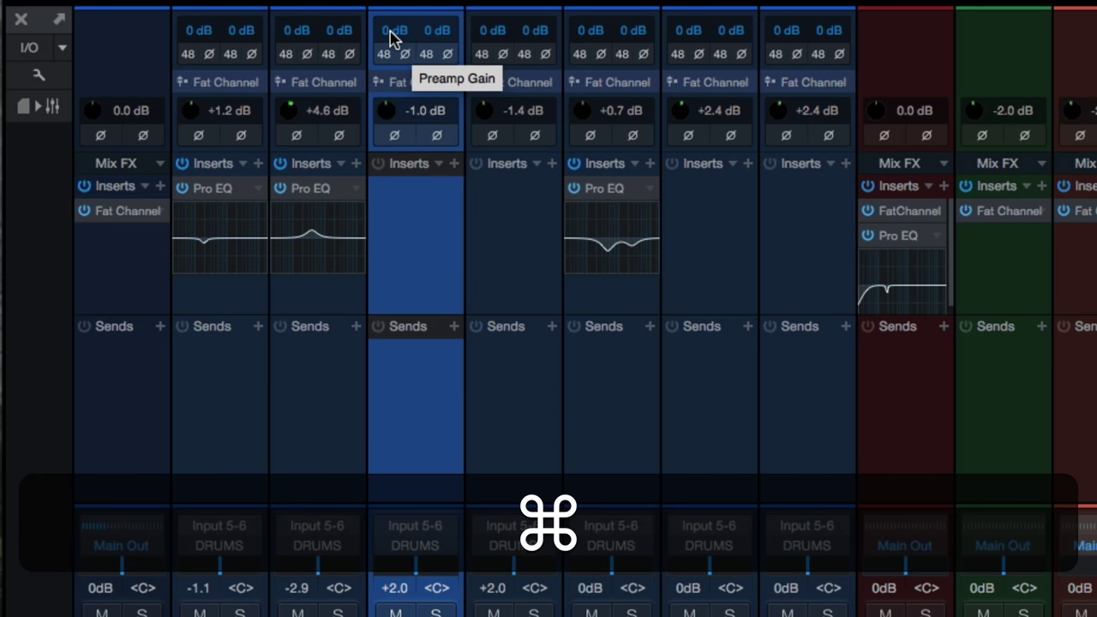
pyautogui.moveTo(416, 58); pyautogui.dragTo(379, 26)
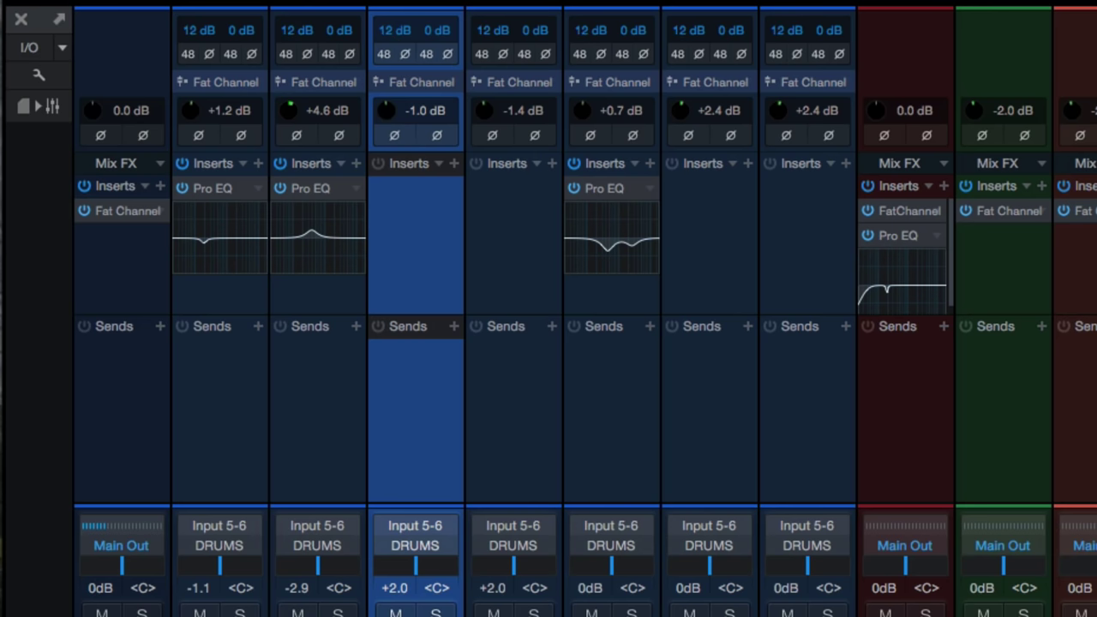
pyautogui.keyDown('super'); pyautogui.click(383, 27); pyautogui.keyUp('super')
# Assign Input 15 to the Kick channel, adjust its preamp gain, and enable 48V phantom power.
pyautogui.click(424, 525)
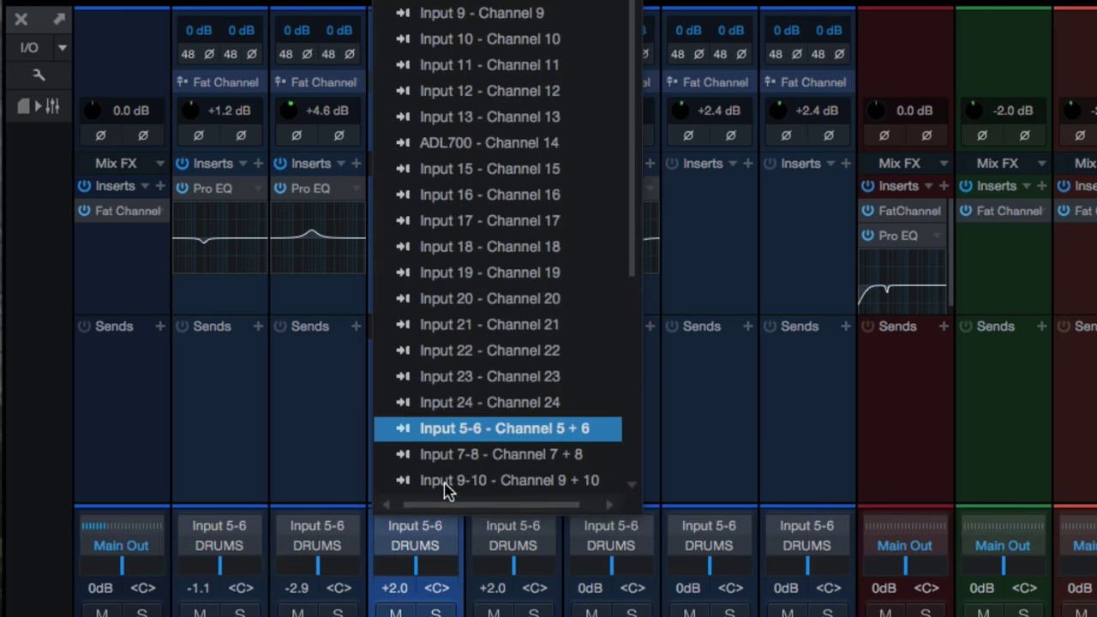
pyautogui.click(485, 172)
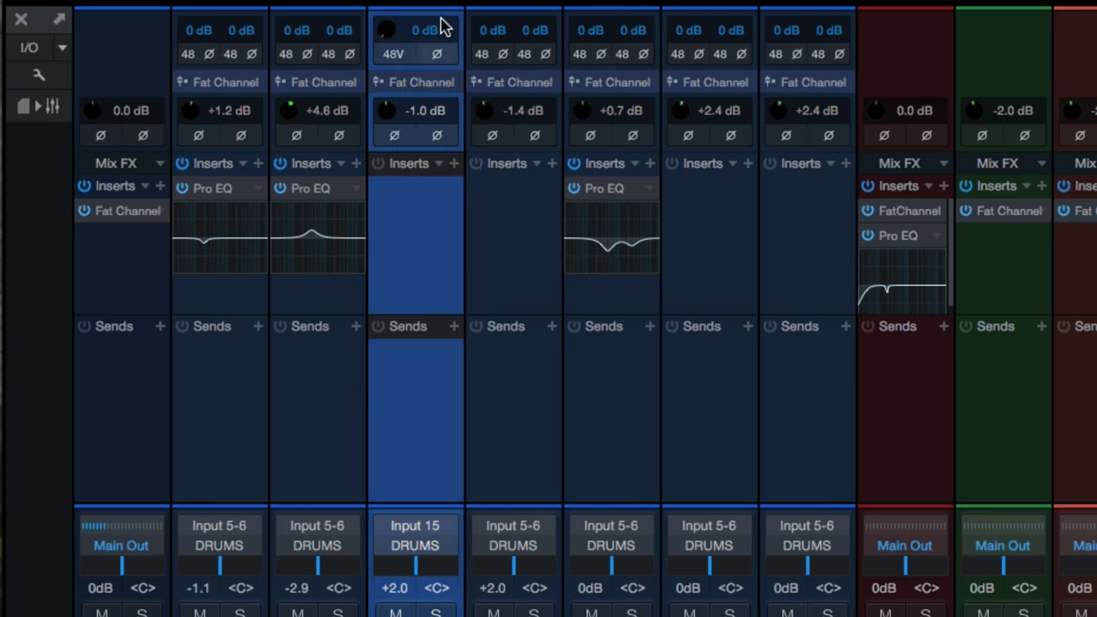
pyautogui.moveTo(385, 32)
pyautogui.mouseDown()
pyautogui.moveTo(385, 1)
pyautogui.moveTo(380, 117)
pyautogui.mouseUp()
pyautogui.click(400, 53)
pyautogui.click(36, 74)
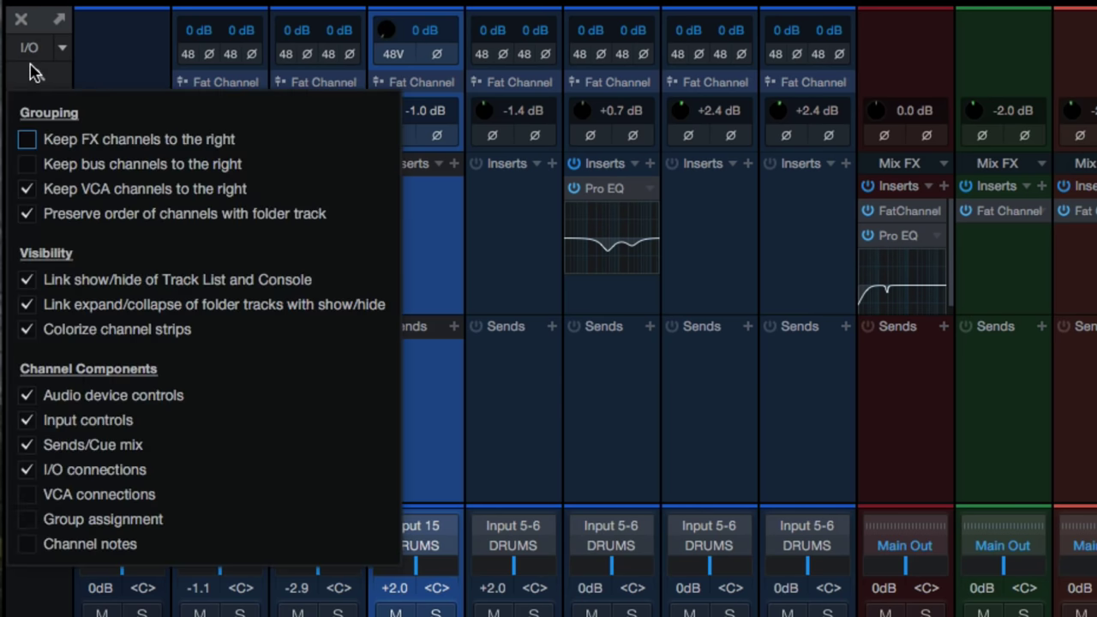
# Turn off audio device controls, close the display options, and select the Snare channel.
pyautogui.click(29, 401)
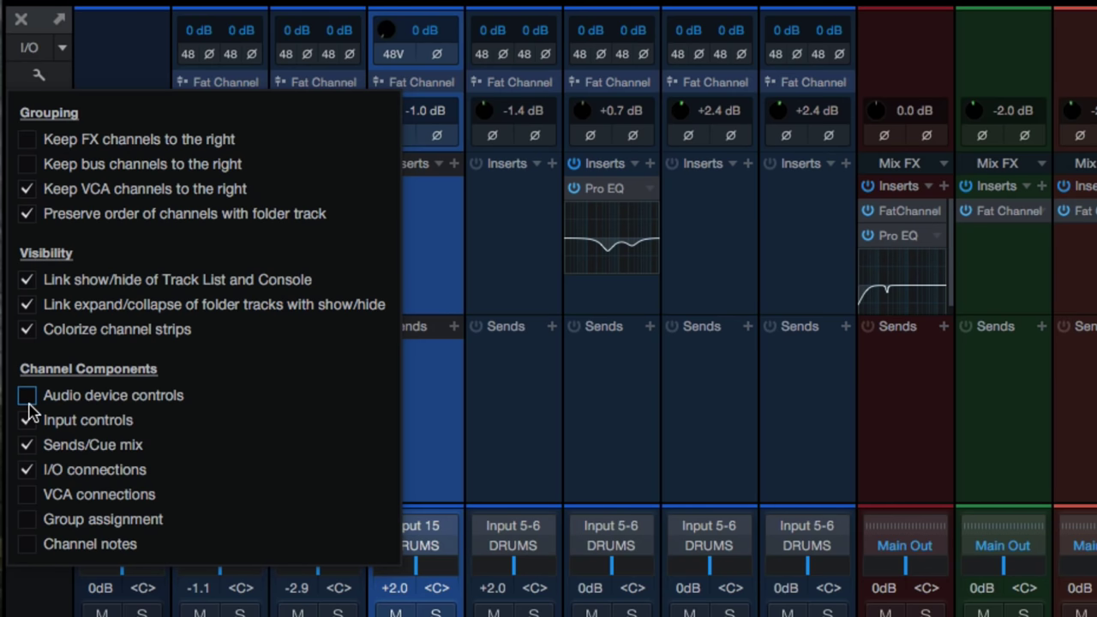
pyautogui.click(491, 239)
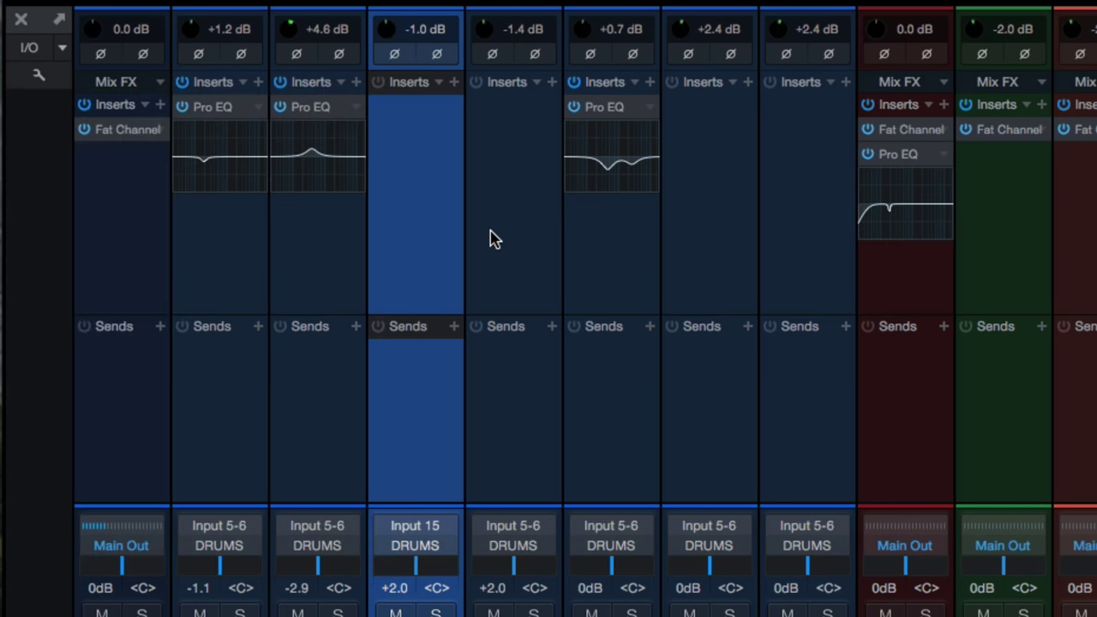
pyautogui.click(491, 240)
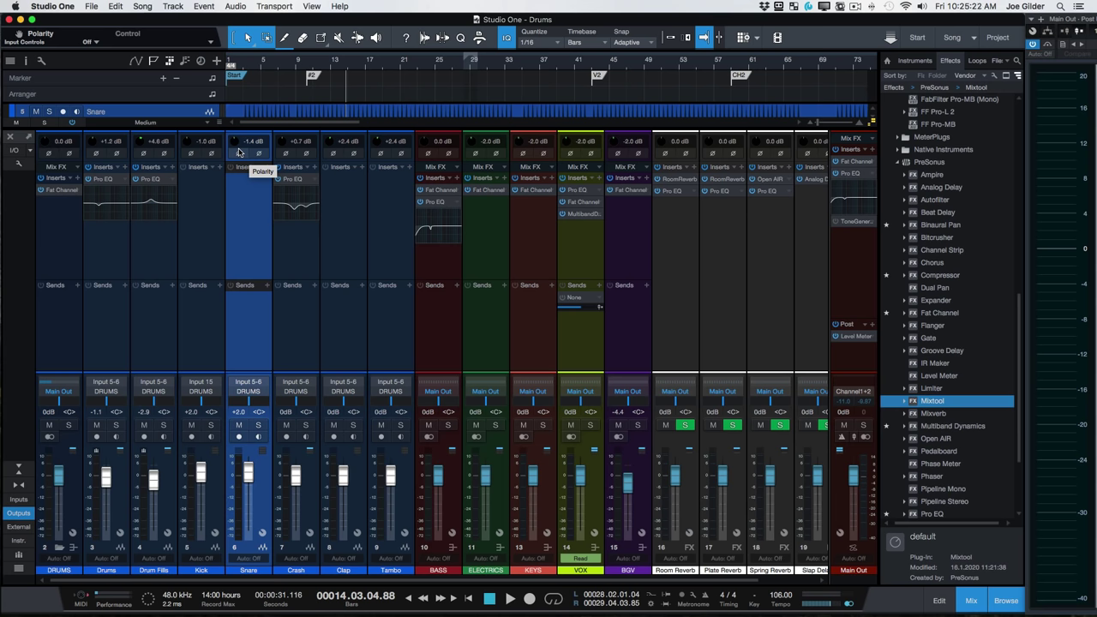
# Hide the audio device controls through the console display options.
pyautogui.click(15, 163)
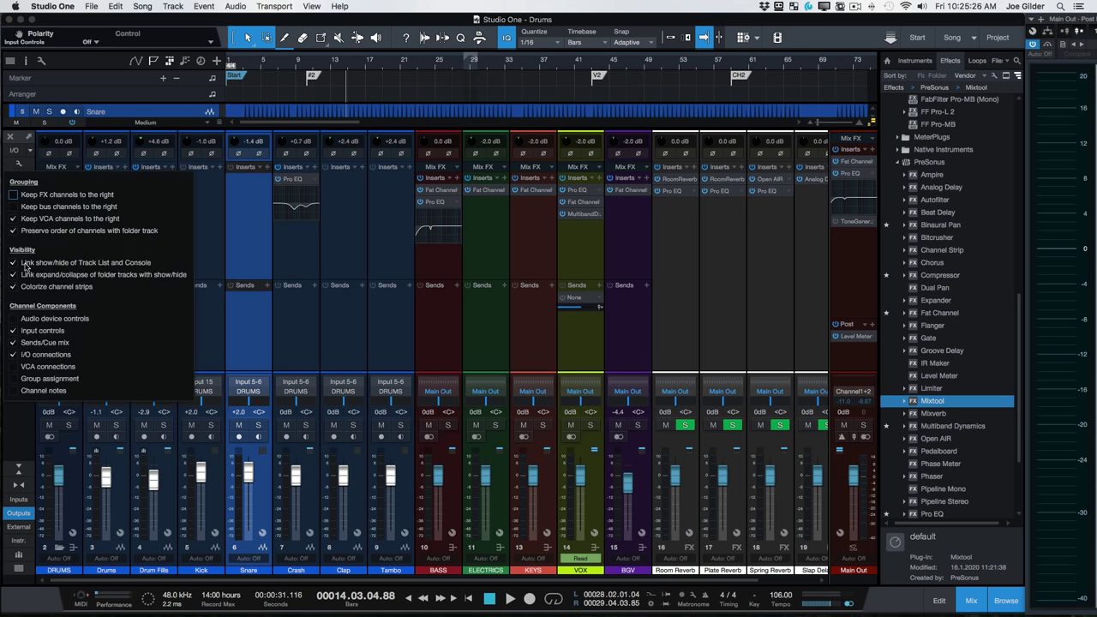
pyautogui.click(12, 319)
pyautogui.click(253, 201)
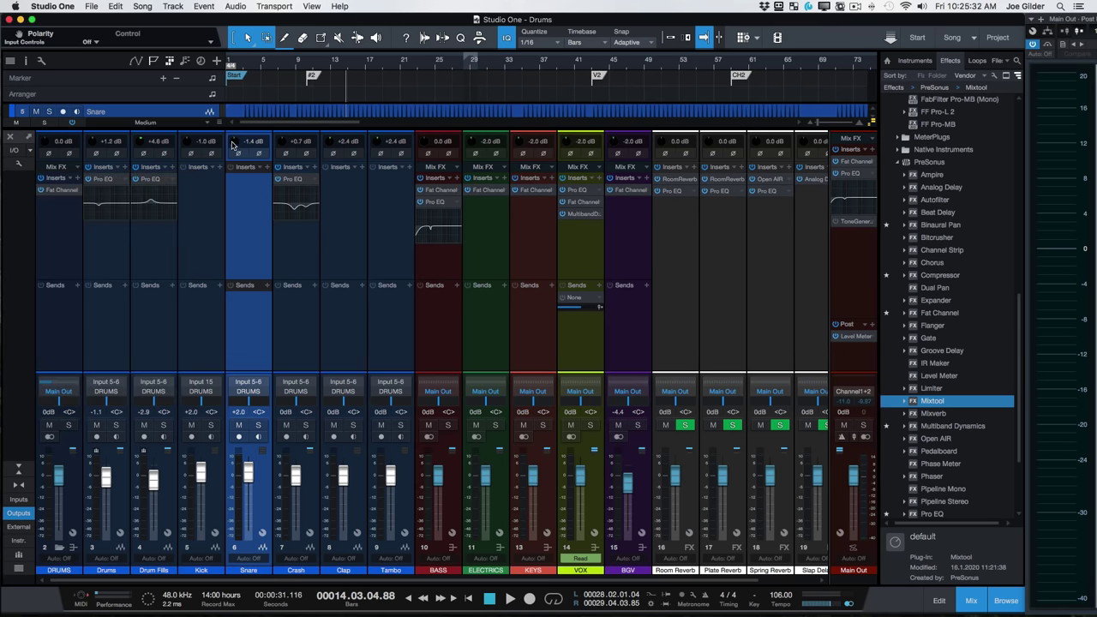
# Lower the Snare input gain from -1.4 dB to -2.2 dB.
pyautogui.moveTo(232, 144); pyautogui.dragTo(241, 264)
pyautogui.press('super+z')
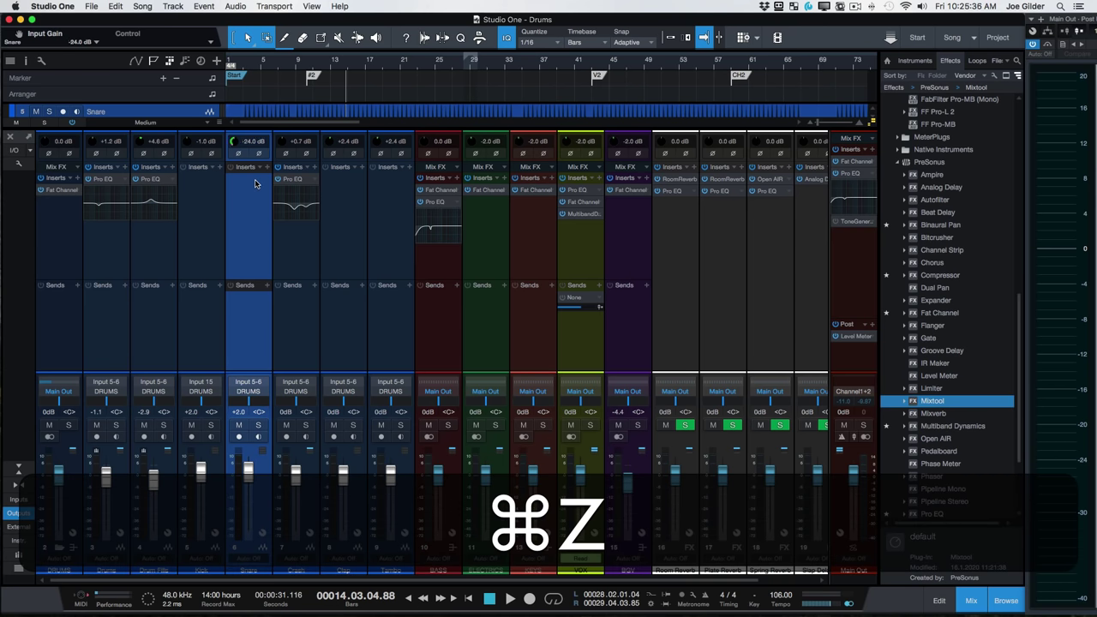
pyautogui.press('shift+super+z')
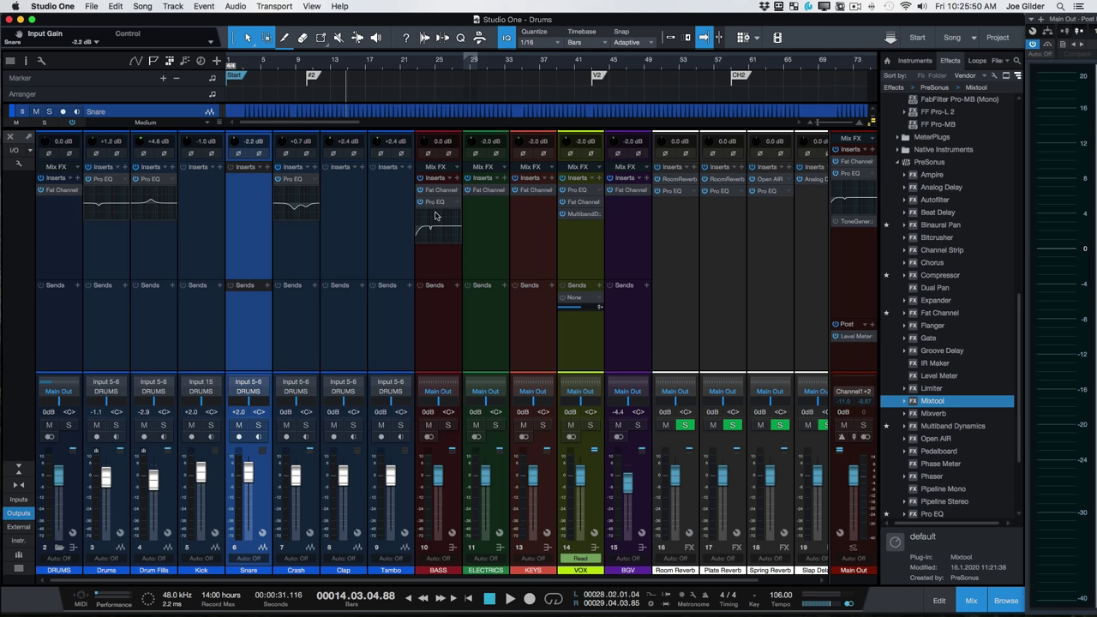
# Select the Plate and Spring Reverb channels and start playback.
pyautogui.click(741, 256)
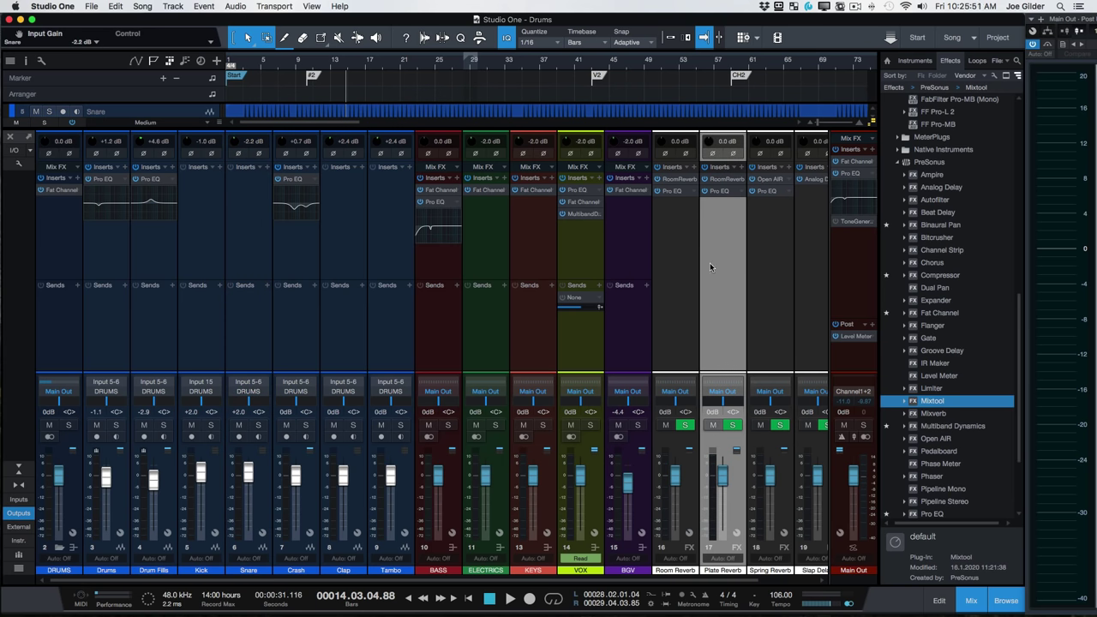
pyautogui.click(784, 280)
pyautogui.hscroll(2, 758, 300)
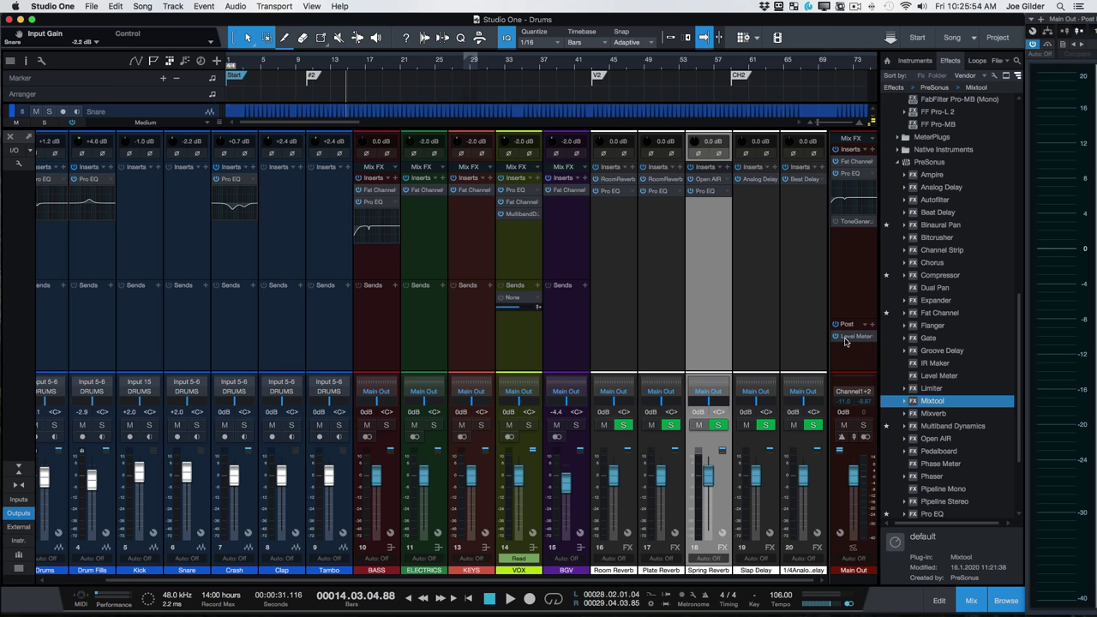
pyautogui.press('space')
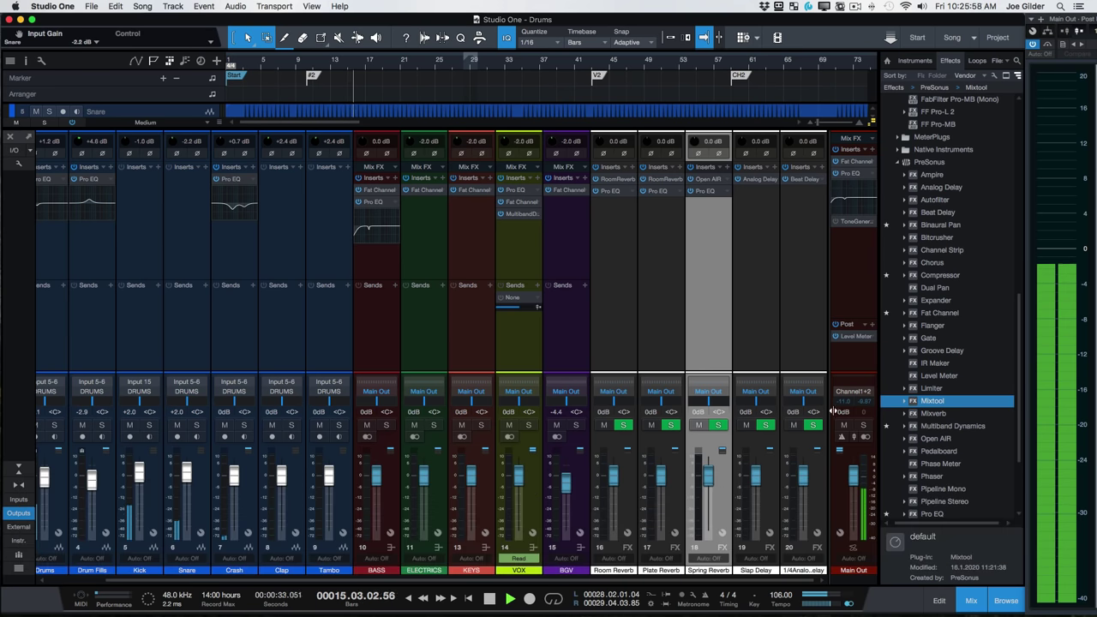
# Select Main Out and check its peaks around -10.9 and -9.87 dB.
pyautogui.click(847, 353)
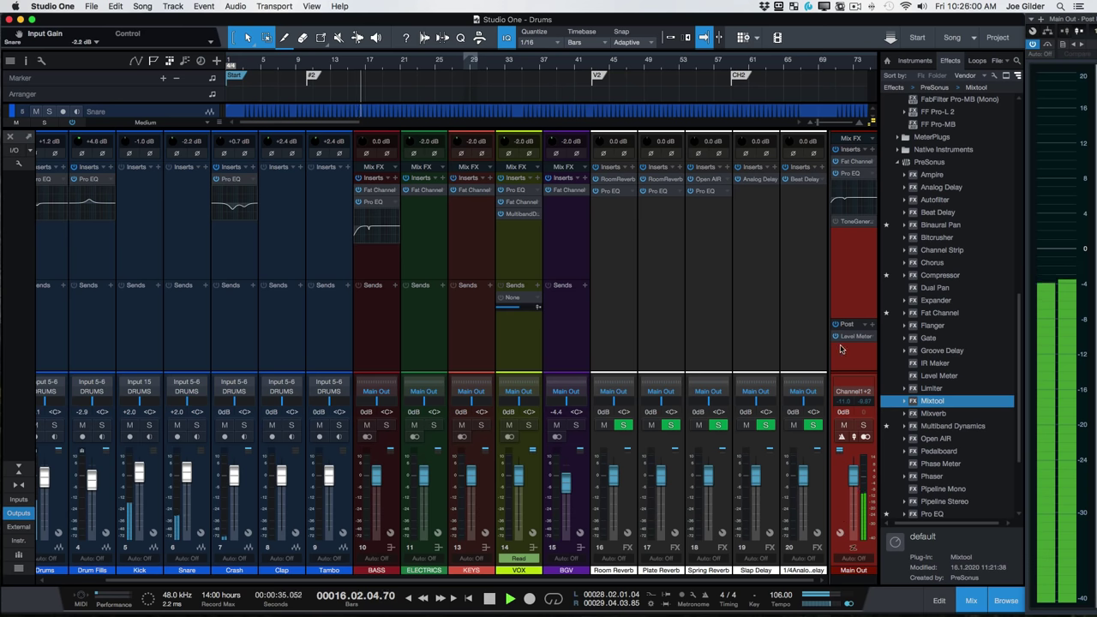
pyautogui.hscroll(-3, 740, 338)
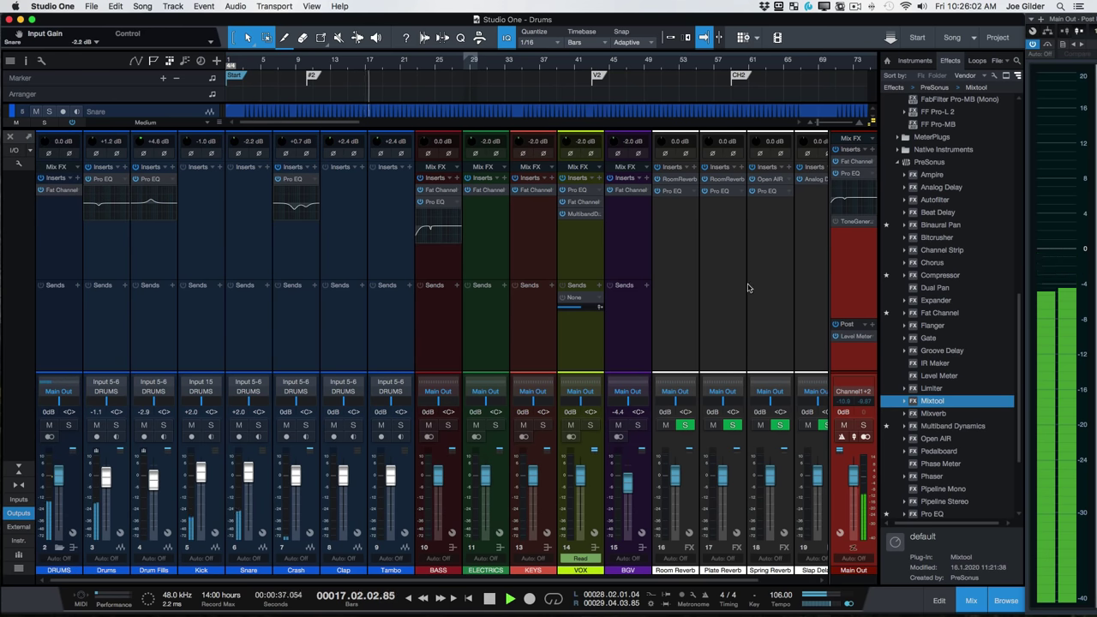
pyautogui.hscroll(1, 717, 296)
pyautogui.hscroll(1, 717, 295)
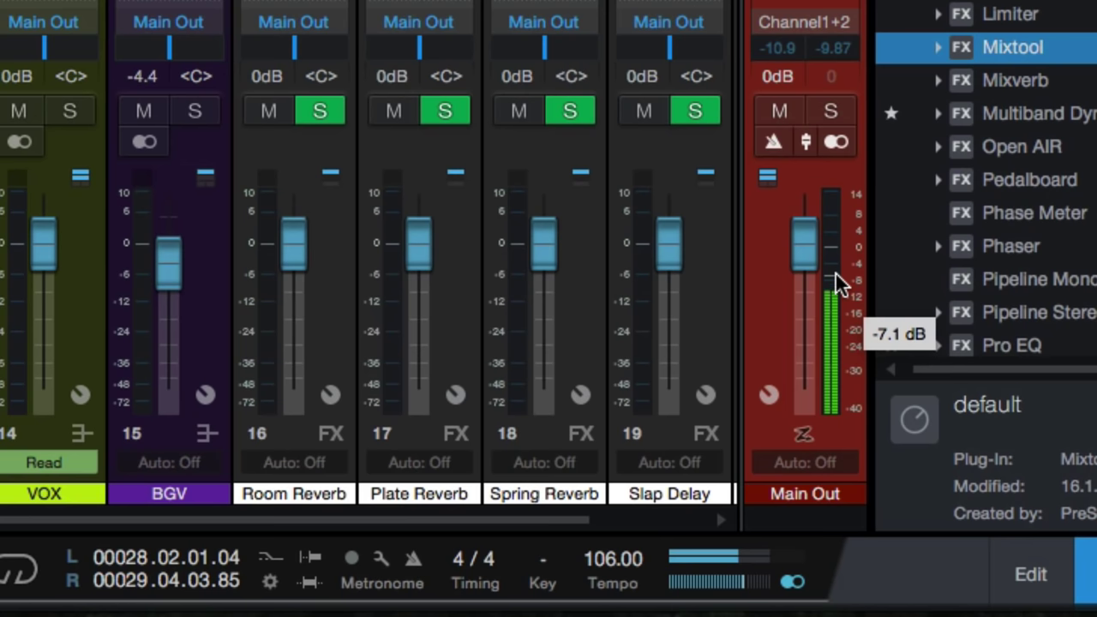
# Switch the Main Out meter to Peak/RMS, then to the K20 scale.
pyautogui.rightClick(835, 271)
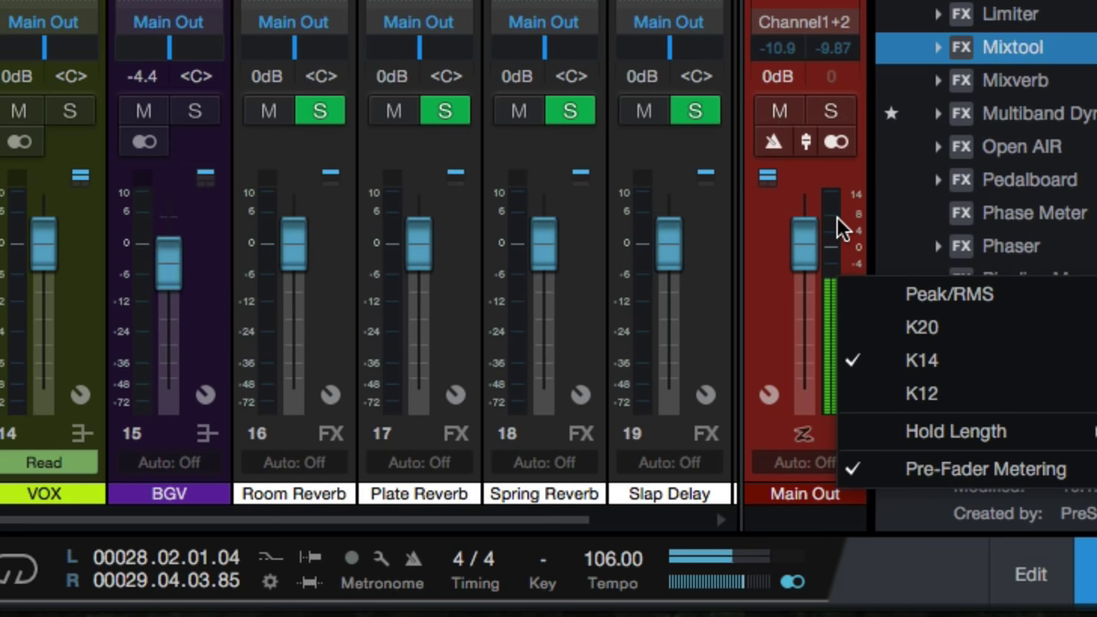
pyautogui.click(950, 296)
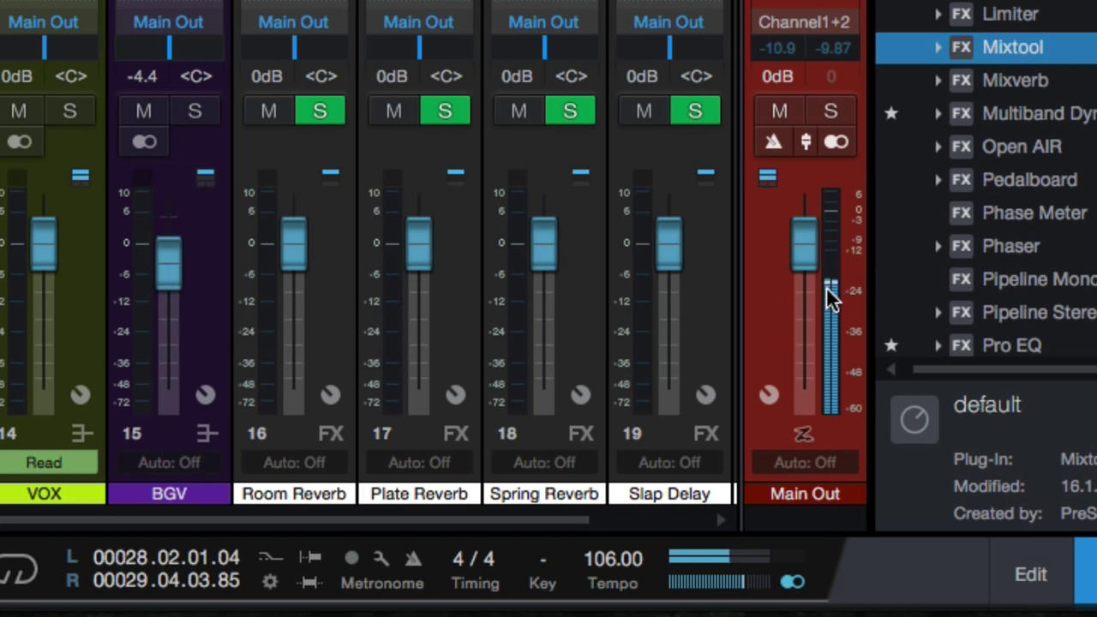
pyautogui.moveTo(836, 300)
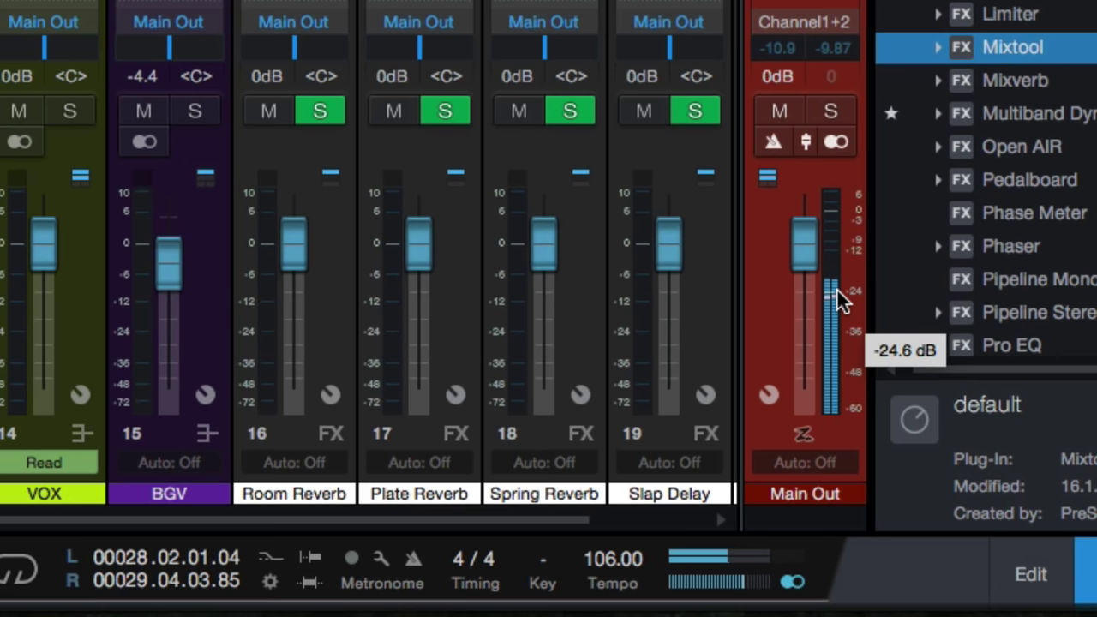
pyautogui.rightClick(838, 290)
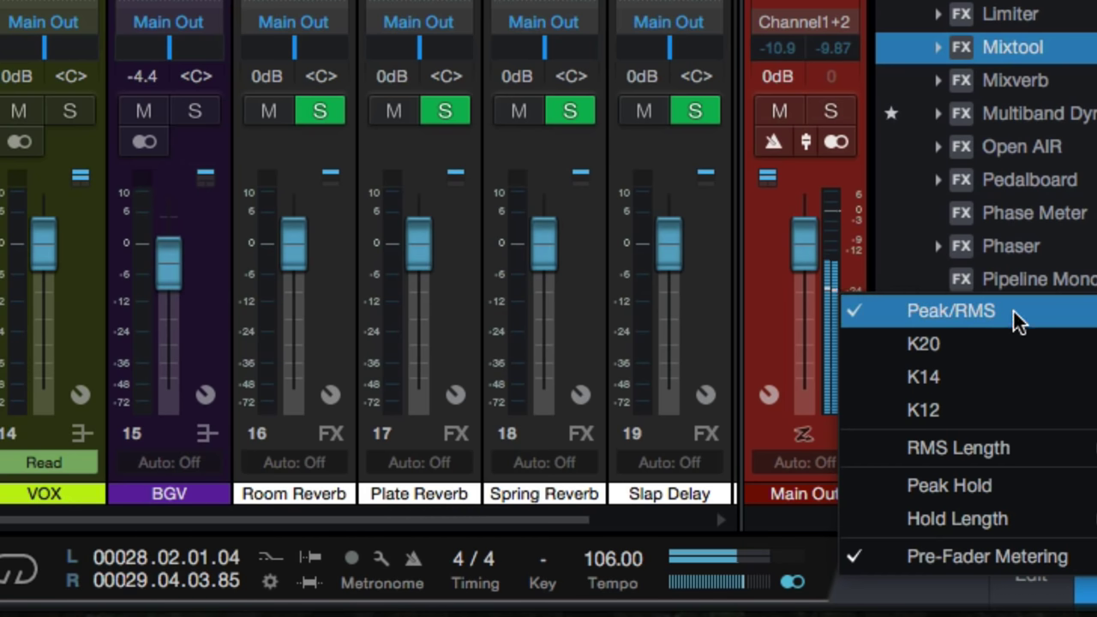
pyautogui.click(957, 343)
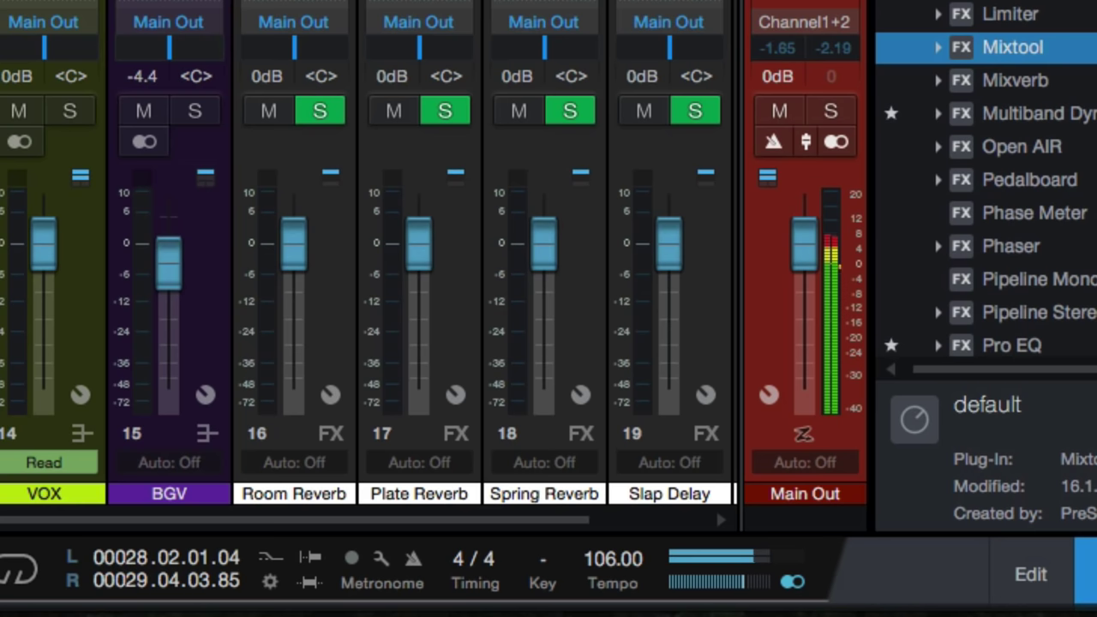
pyautogui.press('super')
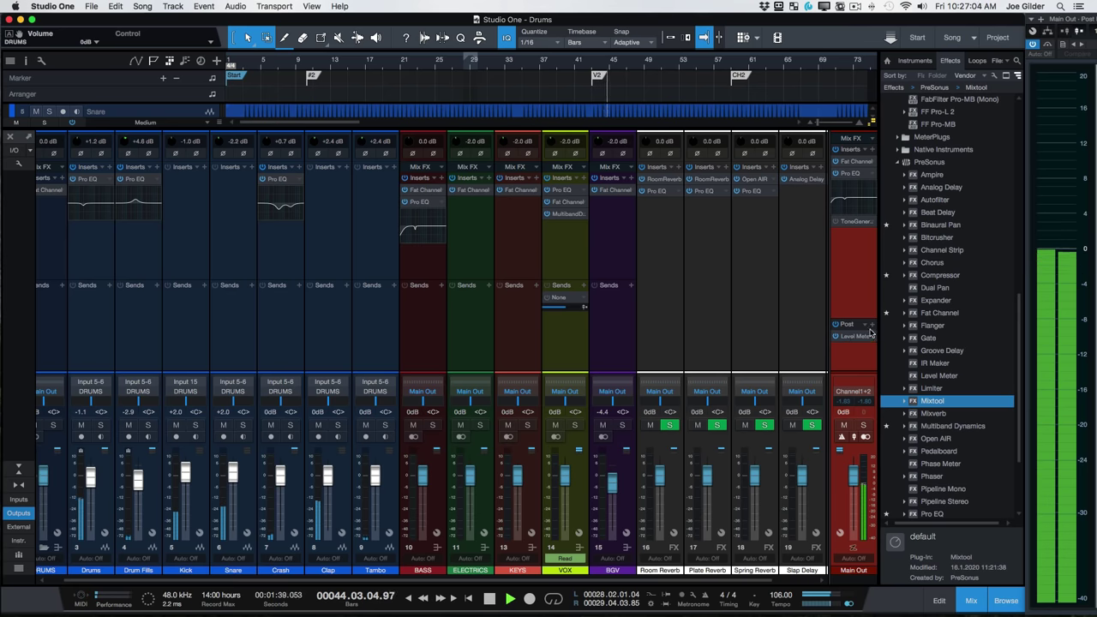
# Insert a Level Meter on the Main Out channel and enlarge its window.
pyautogui.click(938, 376)
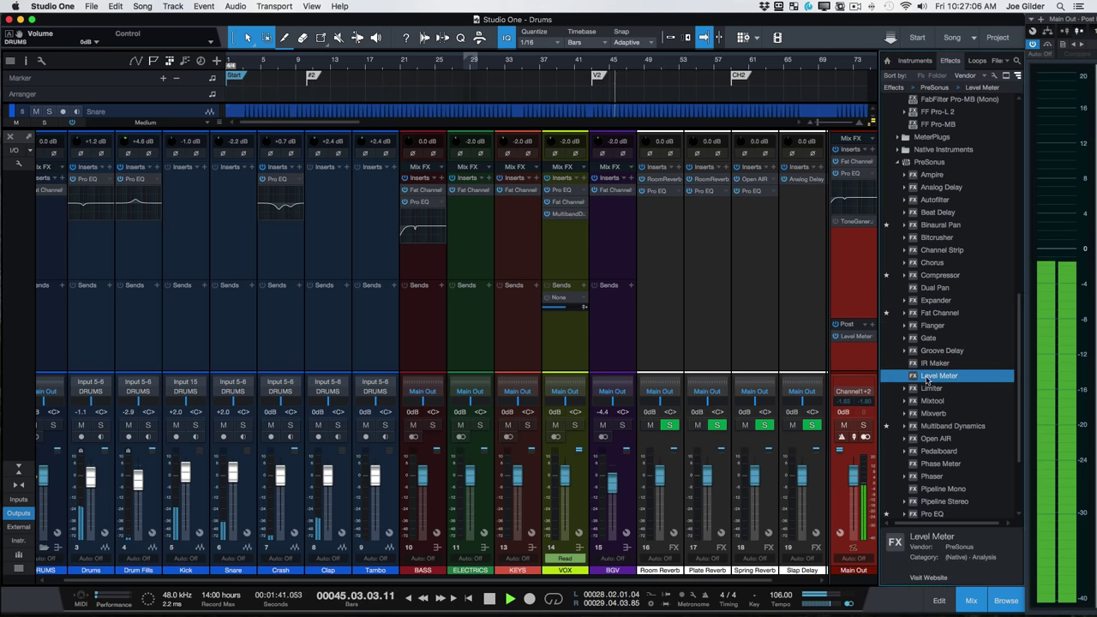
pyautogui.moveTo(926, 379); pyautogui.dragTo(853, 347)
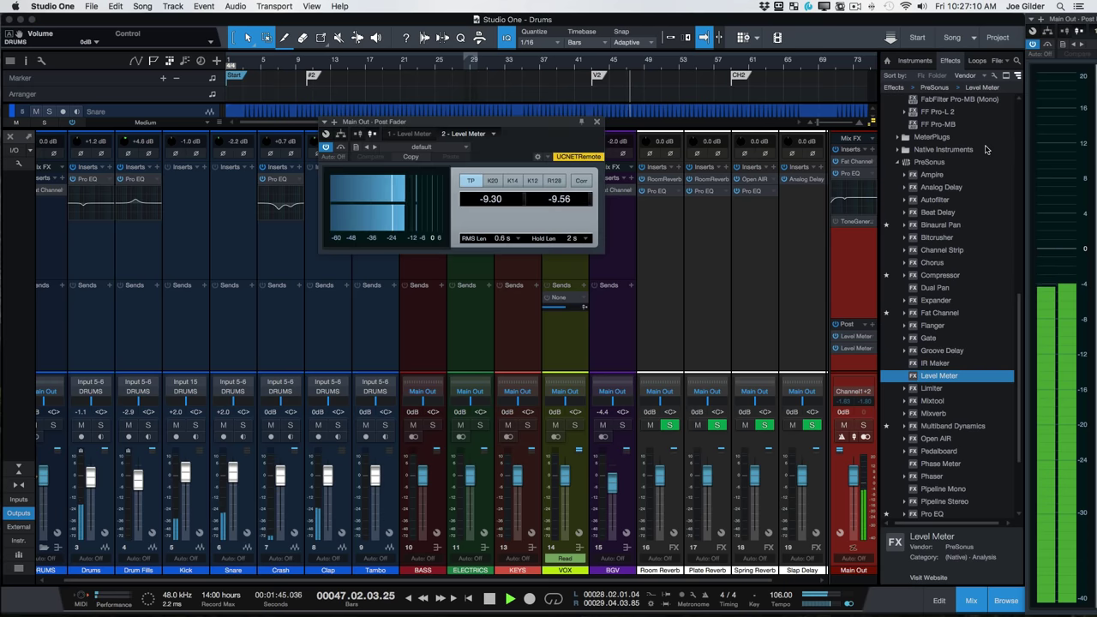
pyautogui.moveTo(598, 255); pyautogui.dragTo(934, 294)
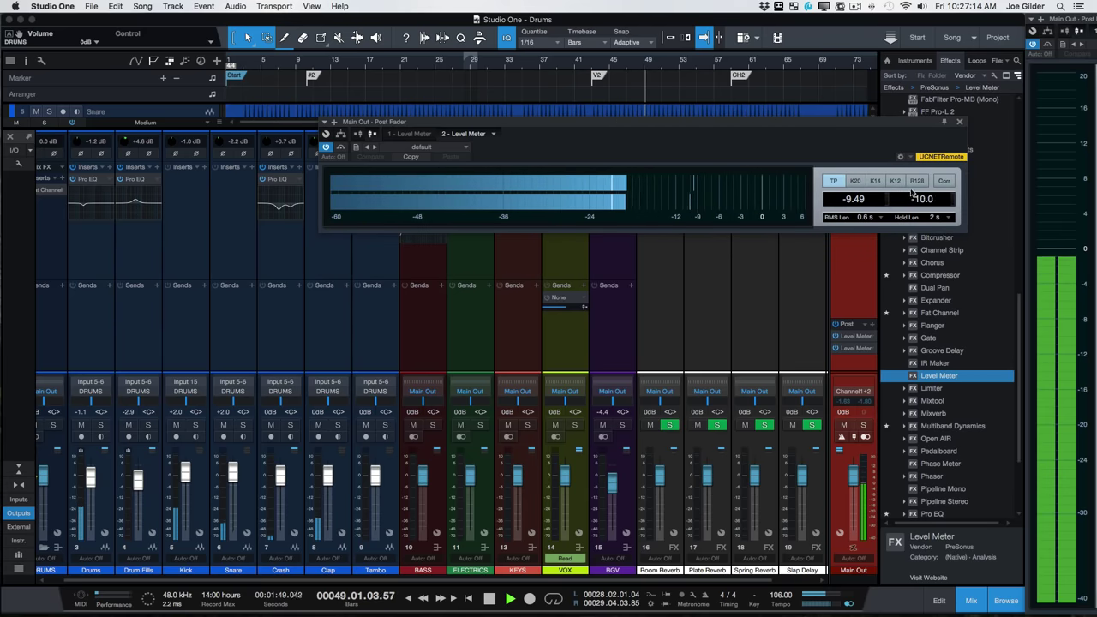
pyautogui.moveTo(802, 122); pyautogui.dragTo(787, 369)
pyautogui.click(945, 369)
pyautogui.click(855, 348)
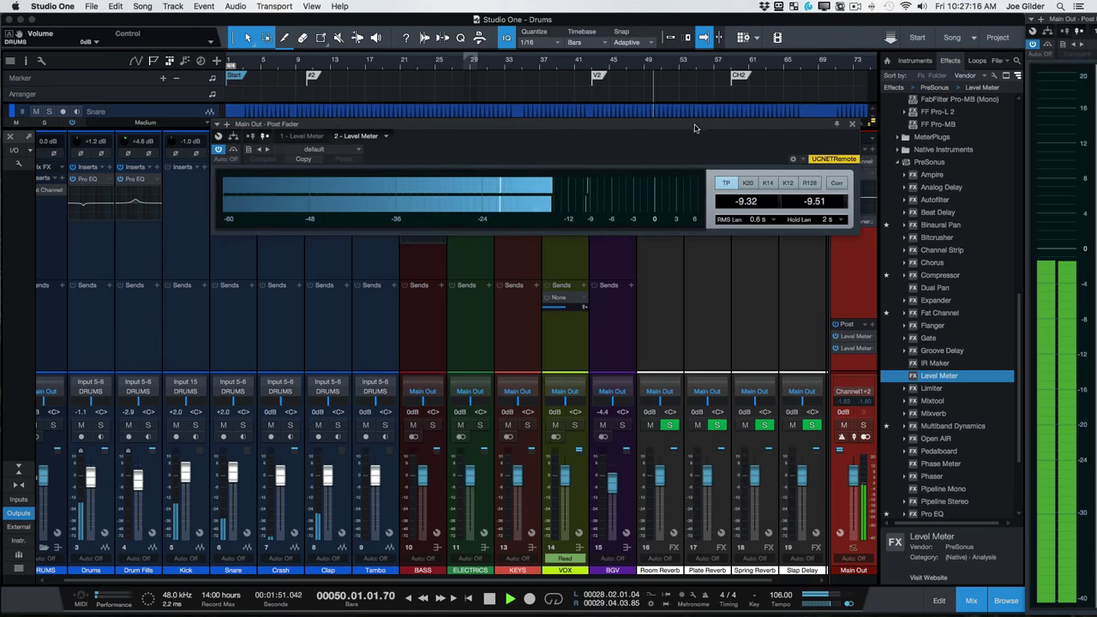
# Reshape and reposition the Level Meter window into a tall vertical meter.
pyautogui.moveTo(865, 232); pyautogui.dragTo(241, 589)
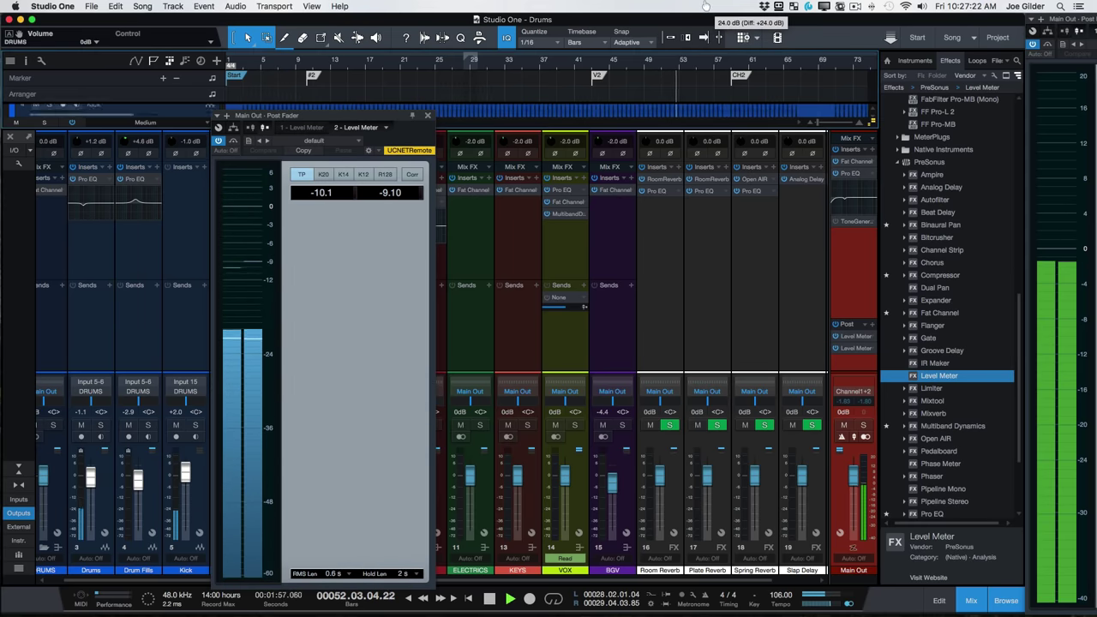
pyautogui.scroll(1, 728, 102)
pyautogui.press('super+z')
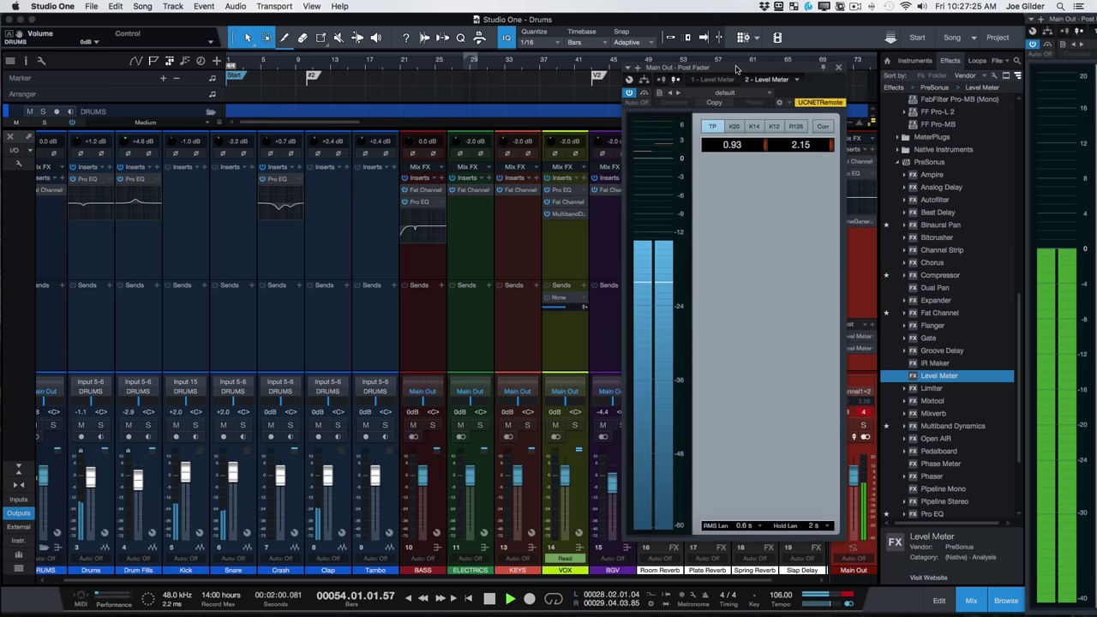
pyautogui.moveTo(737, 68)
pyautogui.mouseDown()
pyautogui.moveTo(803, 53)
pyautogui.moveTo(803, 20)
pyautogui.mouseUp()
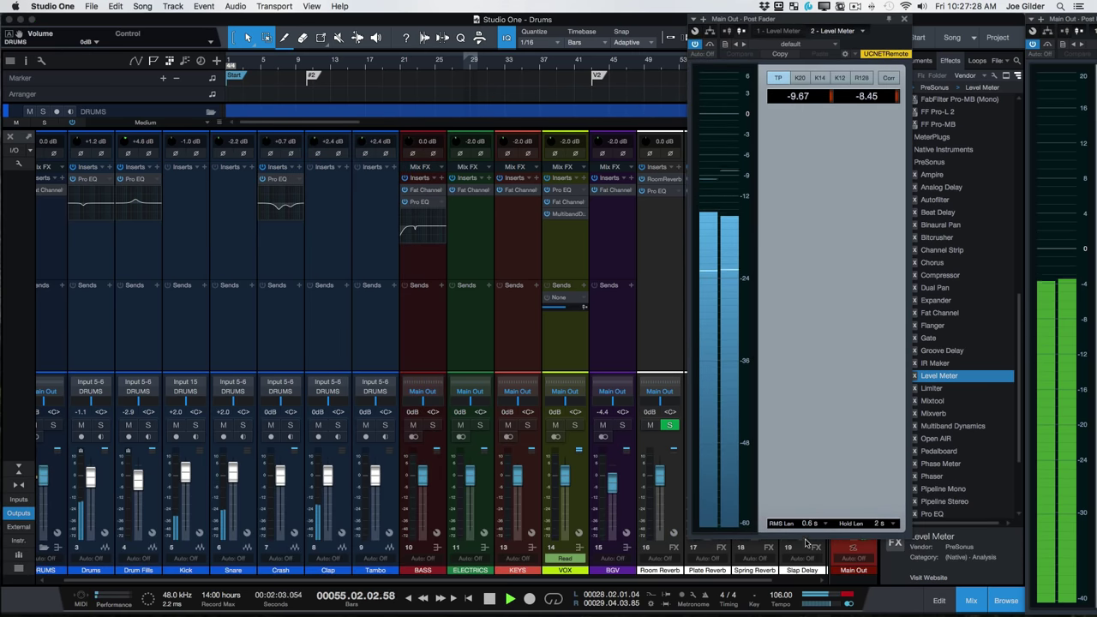
pyautogui.moveTo(863, 526); pyautogui.dragTo(863, 606)
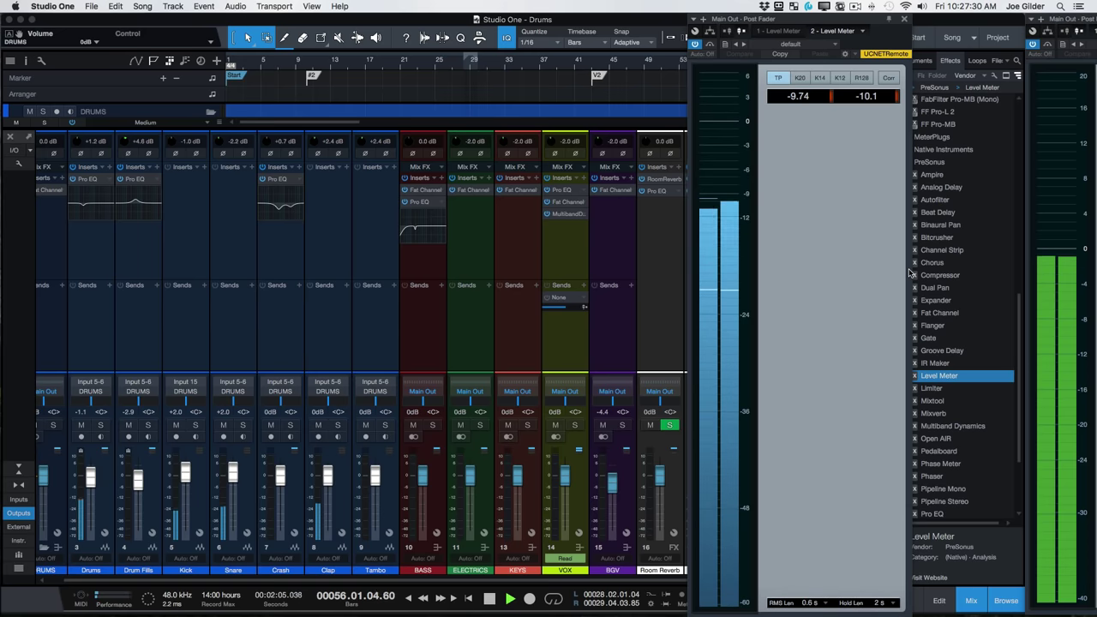
pyautogui.moveTo(910, 272)
pyautogui.mouseDown()
pyautogui.moveTo(966, 273)
pyautogui.moveTo(953, 253)
pyautogui.moveTo(930, 248)
pyautogui.mouseUp()
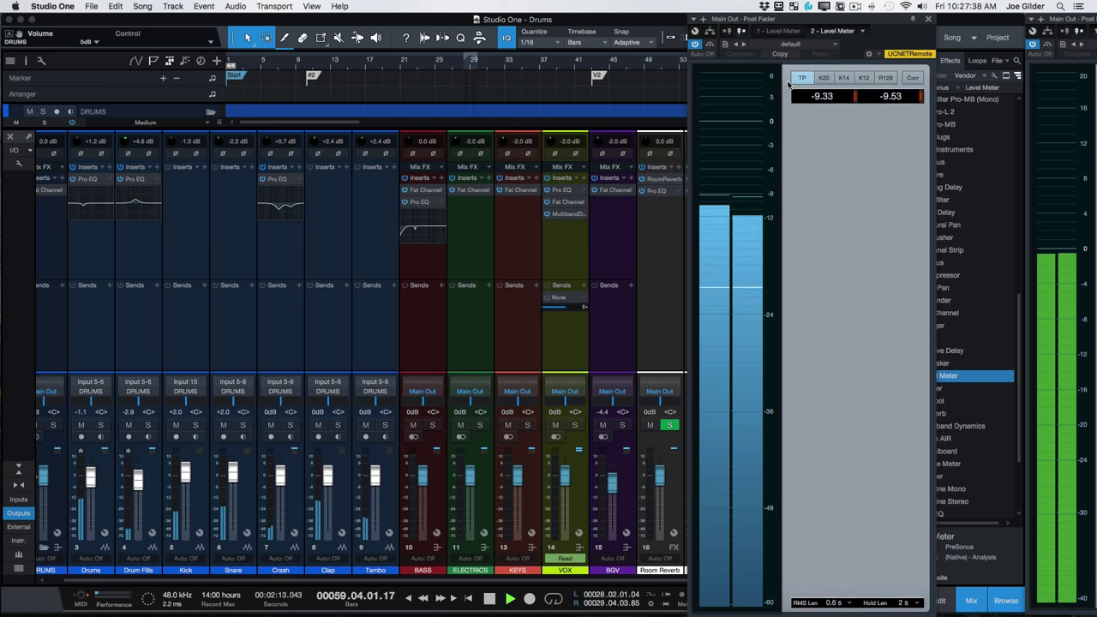
# Compare the Level Meter's K20, K14 and K12 scales, settling on K14.
pyautogui.click(825, 78)
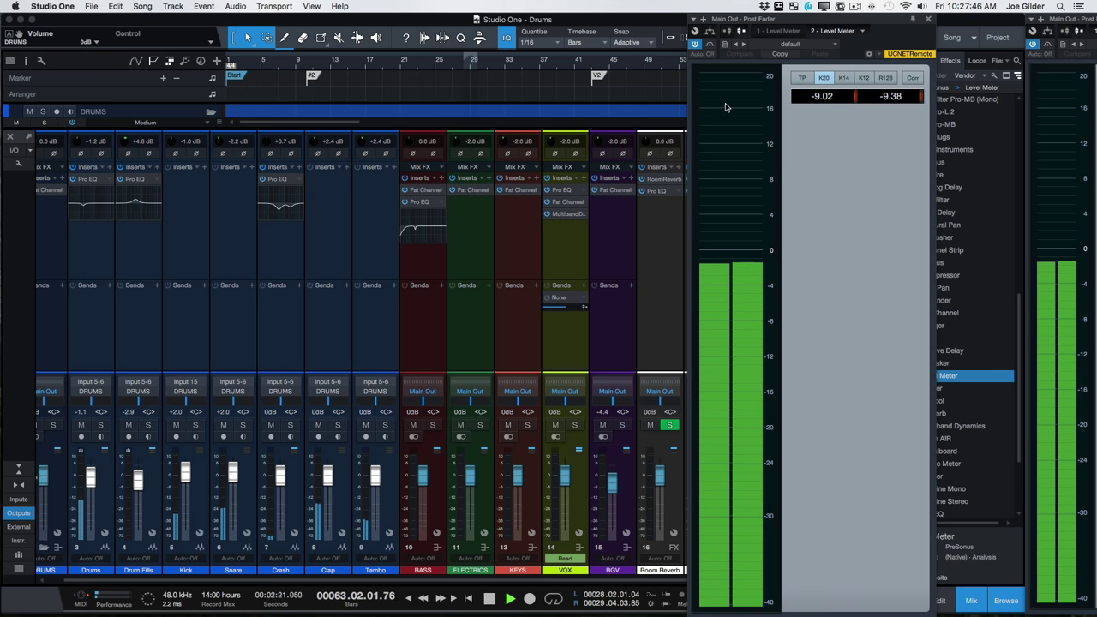
pyautogui.click(843, 78)
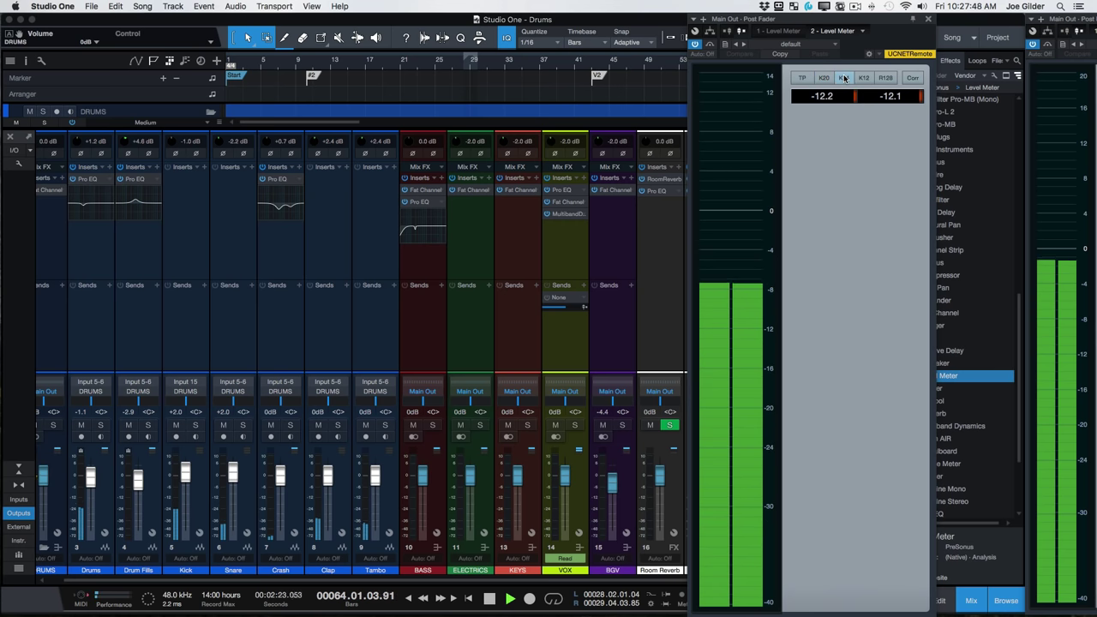
pyautogui.click(864, 78)
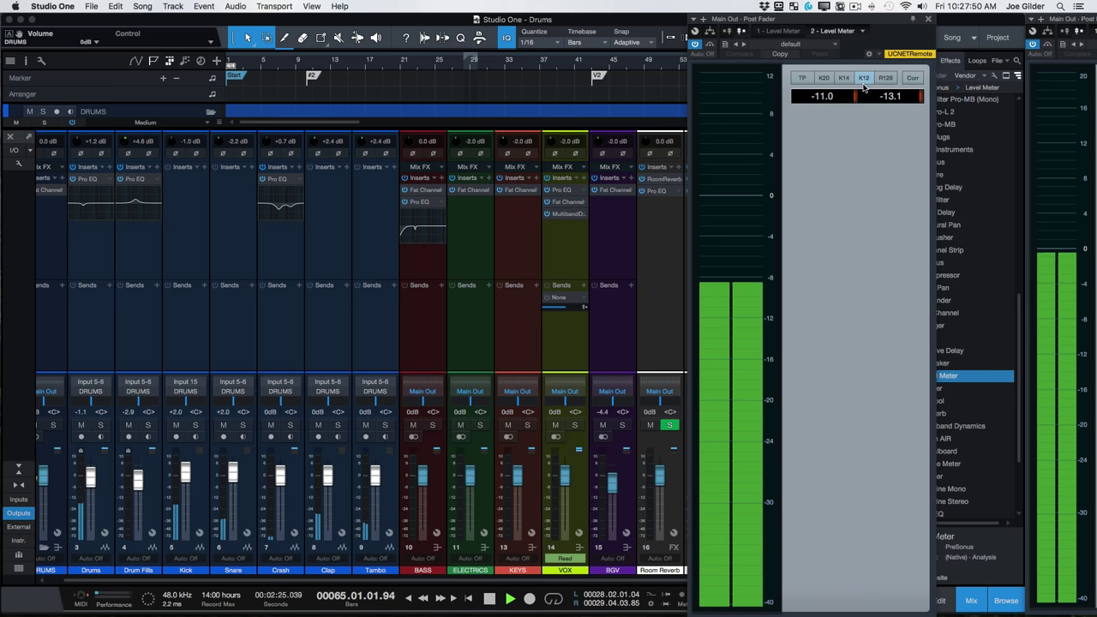
pyautogui.click(843, 79)
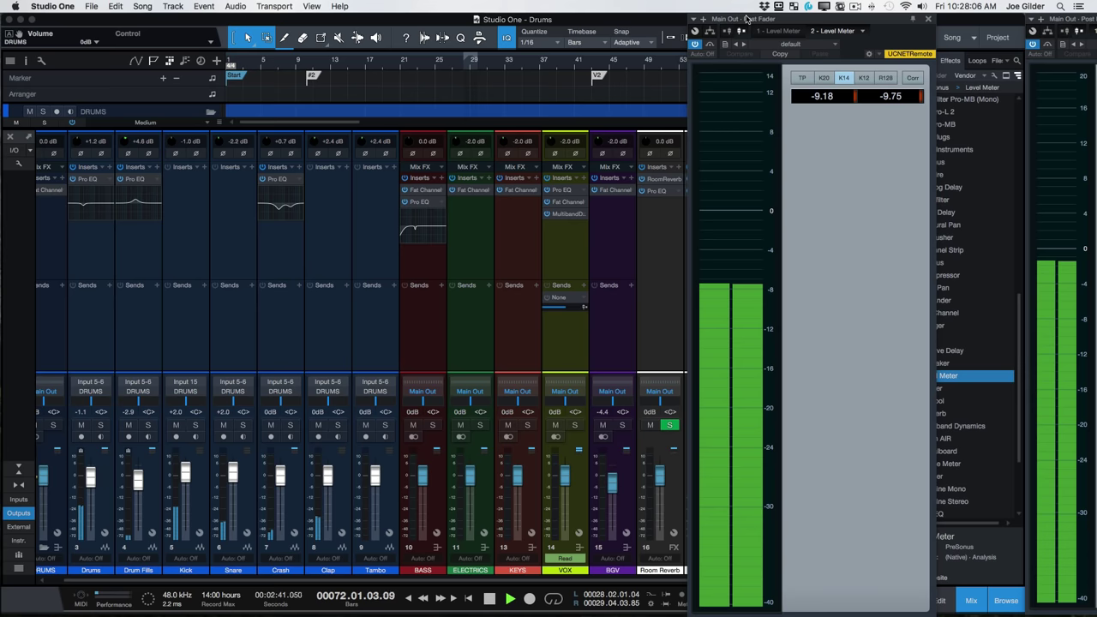
# Move the Level Meter window to the screen edge and close its duplicate.
pyautogui.moveTo(742, 19)
pyautogui.mouseDown()
pyautogui.moveTo(1020, 48)
pyautogui.moveTo(1062, 16)
pyautogui.mouseUp()
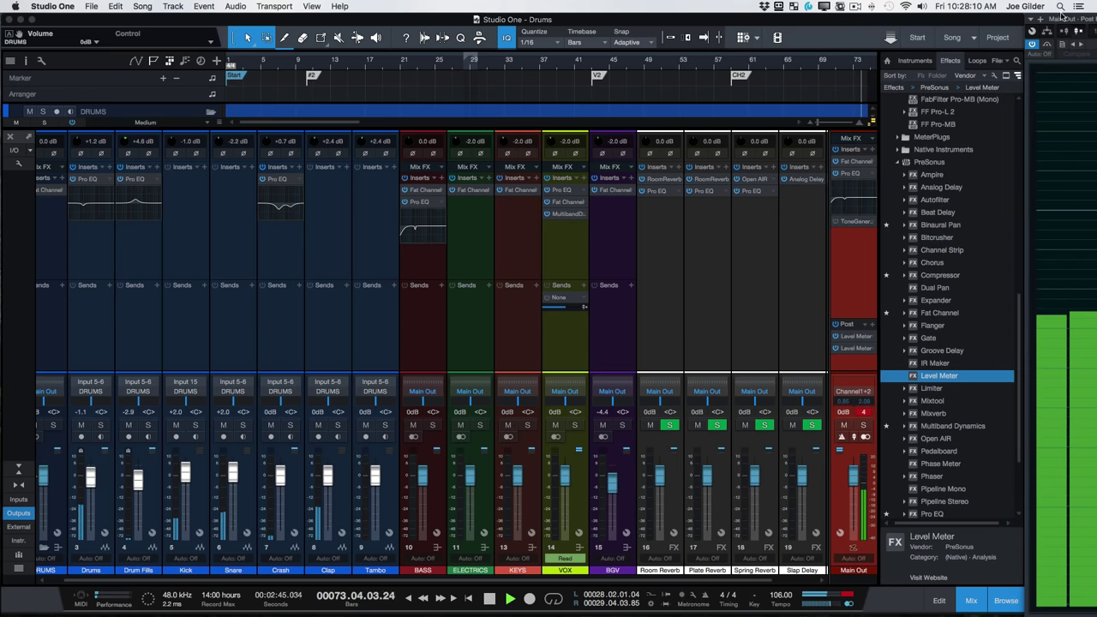
pyautogui.moveTo(1063, 15); pyautogui.dragTo(914, 23)
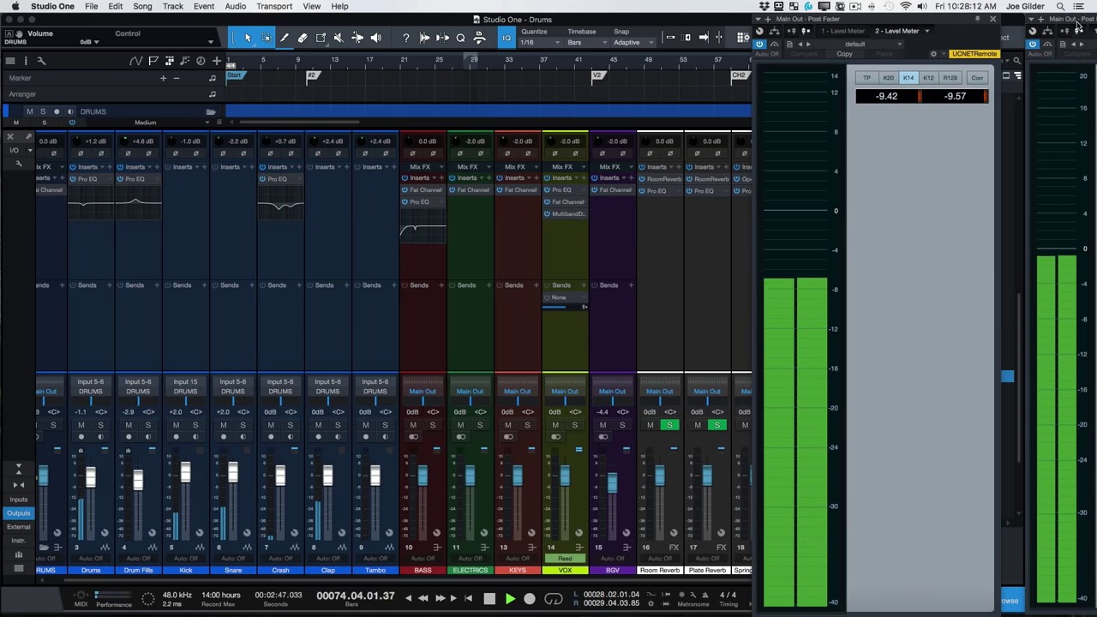
pyautogui.moveTo(845, 31); pyautogui.dragTo(792, 98)
pyautogui.click(812, 90)
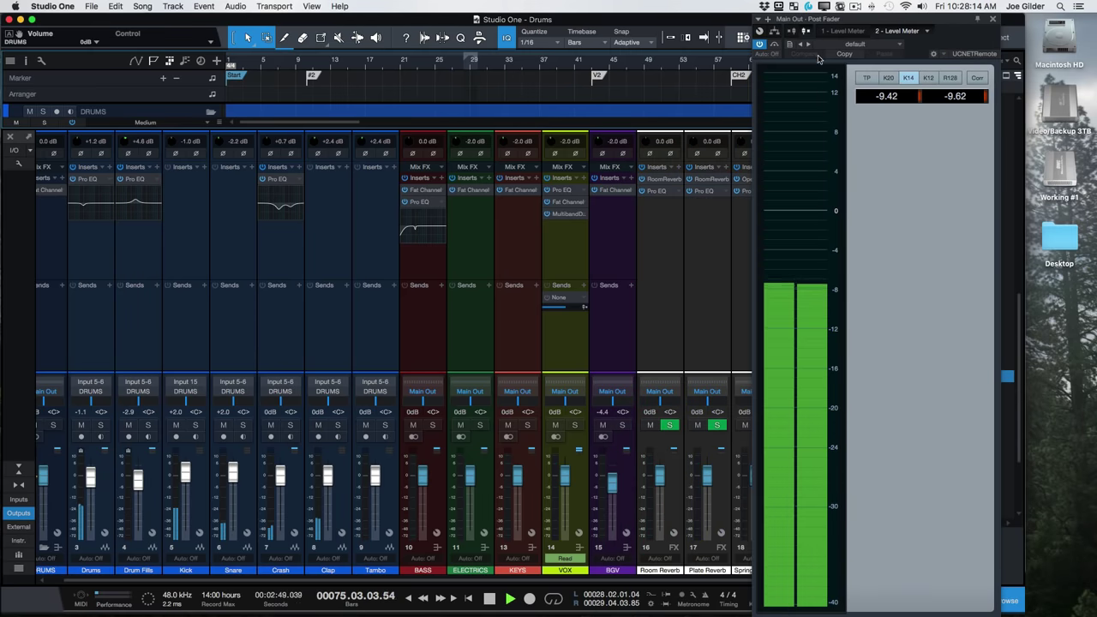
pyautogui.moveTo(787, 19); pyautogui.dragTo(787, 4)
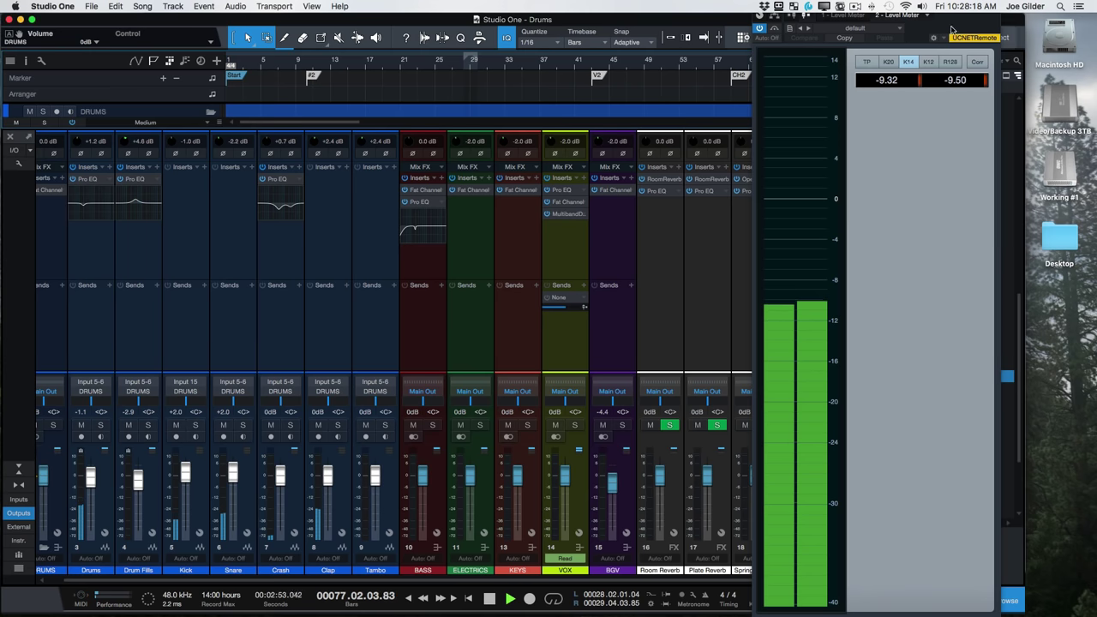
pyautogui.moveTo(906, 14)
pyautogui.mouseDown()
pyautogui.moveTo(916, 48)
pyautogui.moveTo(1096, 23)
pyautogui.mouseUp()
# Show the effects browser again, refocus Main Out, and centre the Level Meter window.
pyautogui.press('F5')
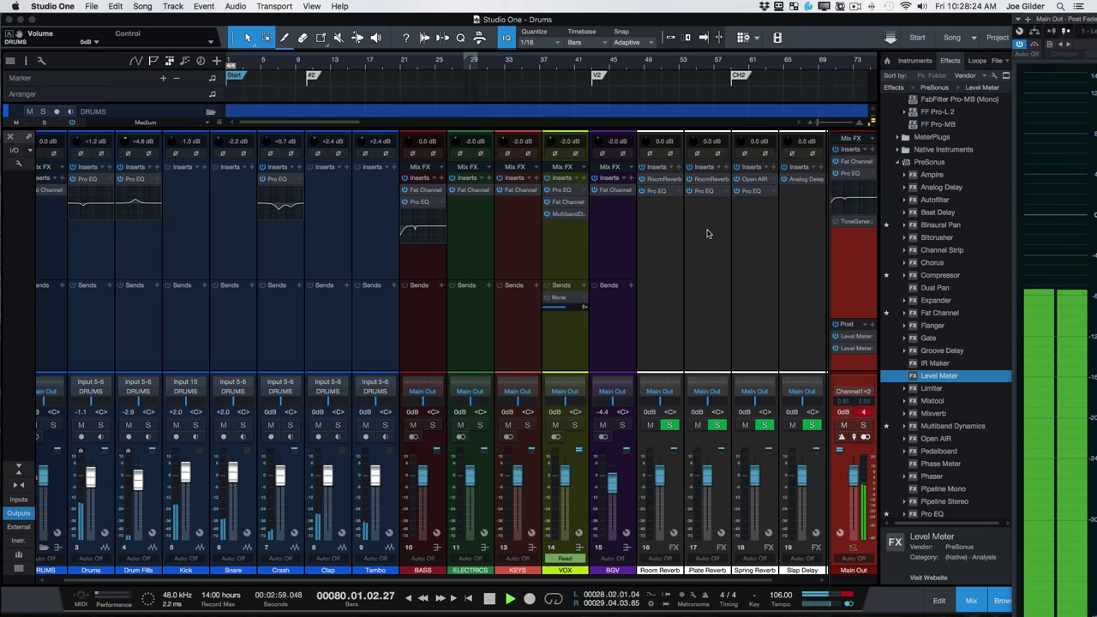
pyautogui.click(708, 179)
pyautogui.click(659, 193)
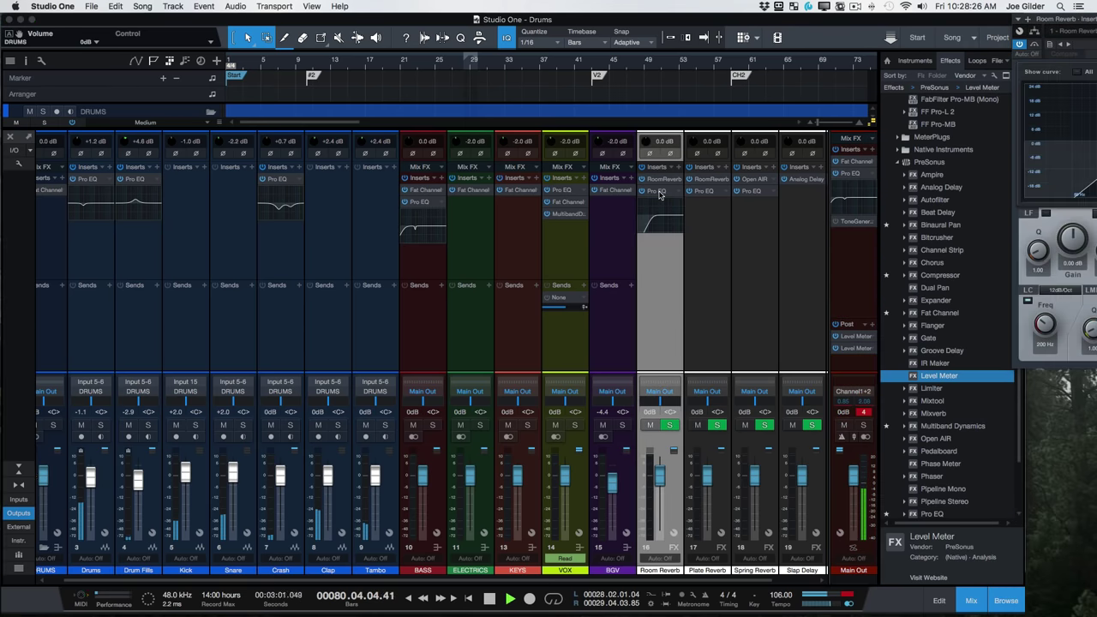
pyautogui.click(782, 247)
pyautogui.click(859, 285)
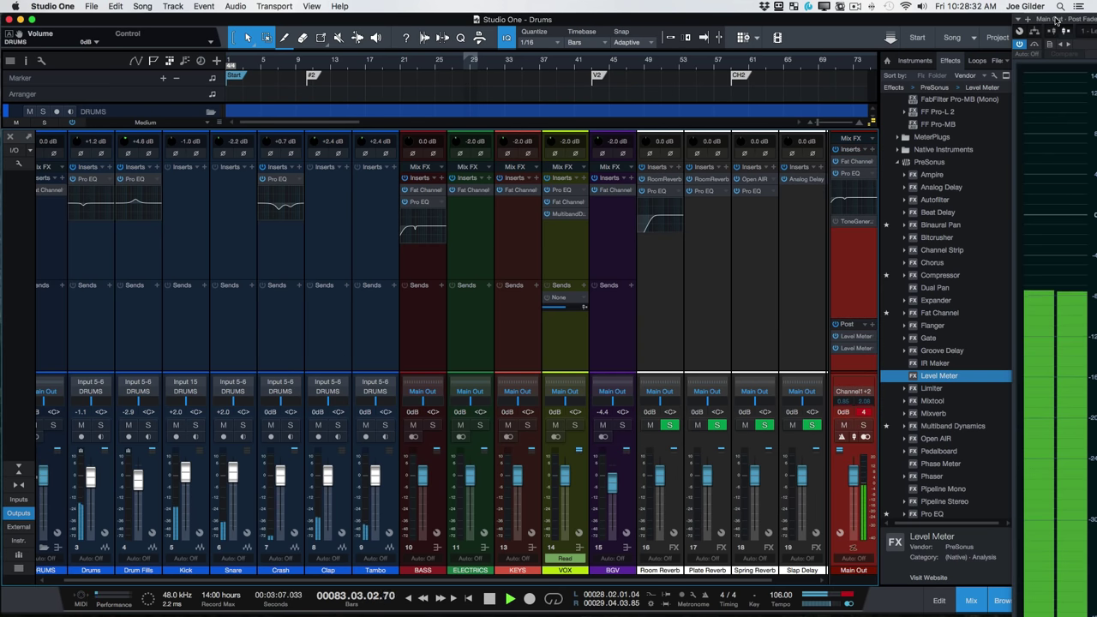
pyautogui.moveTo(1056, 19); pyautogui.dragTo(664, 19)
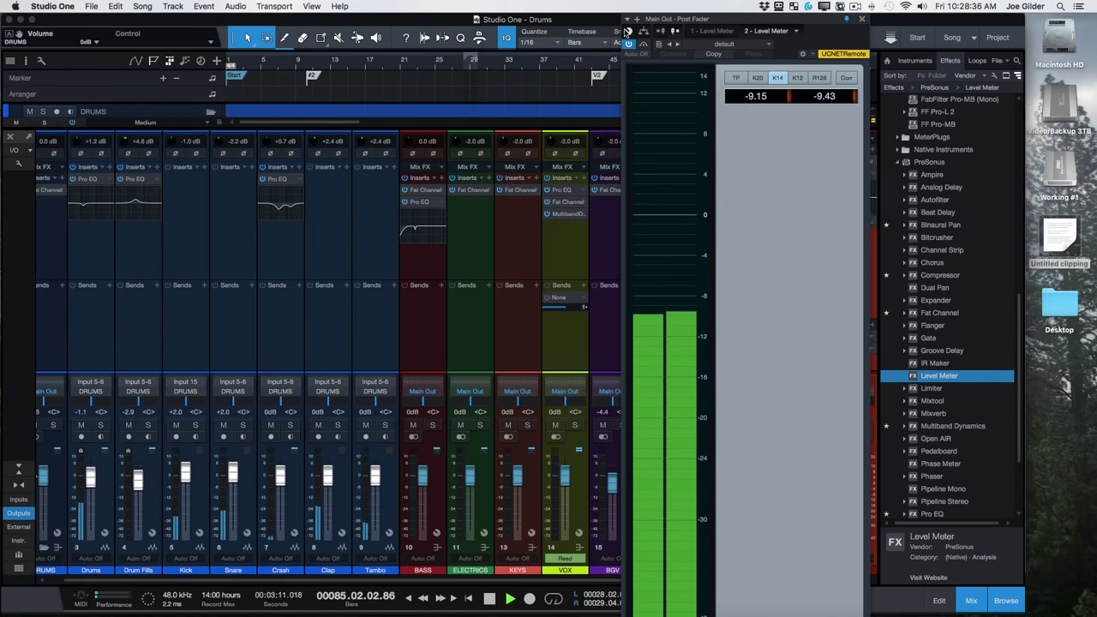
pyautogui.moveTo(658, 20); pyautogui.dragTo(1051, 18)
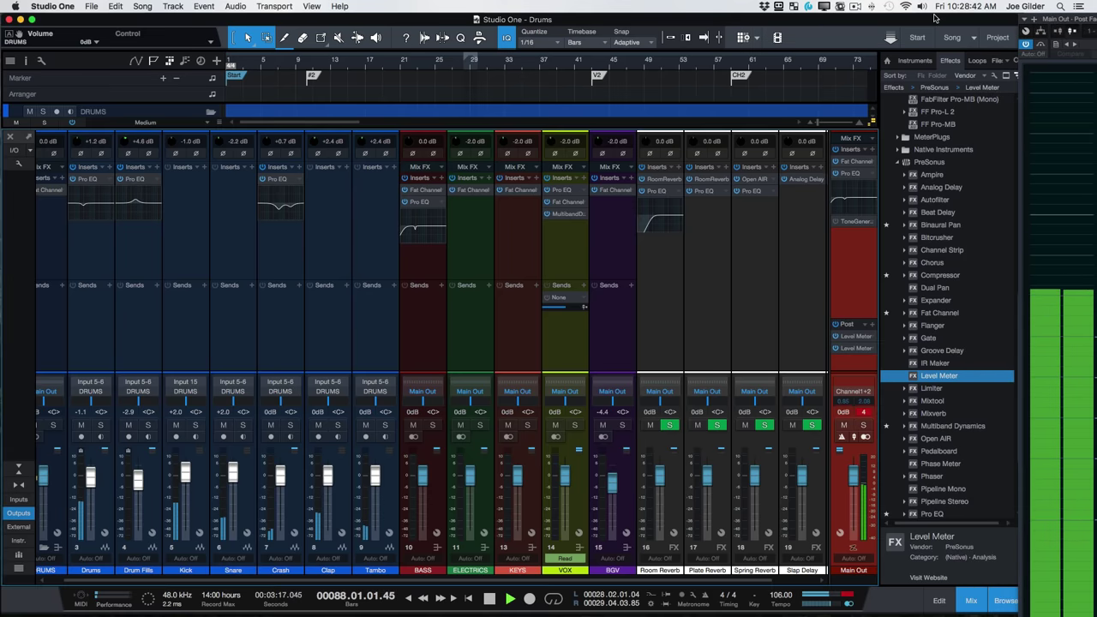
pyautogui.moveTo(949, 21)
pyautogui.mouseDown()
pyautogui.moveTo(867, 21)
pyautogui.moveTo(911, 7)
pyautogui.moveTo(916, 34)
pyautogui.moveTo(937, 20)
pyautogui.mouseUp()
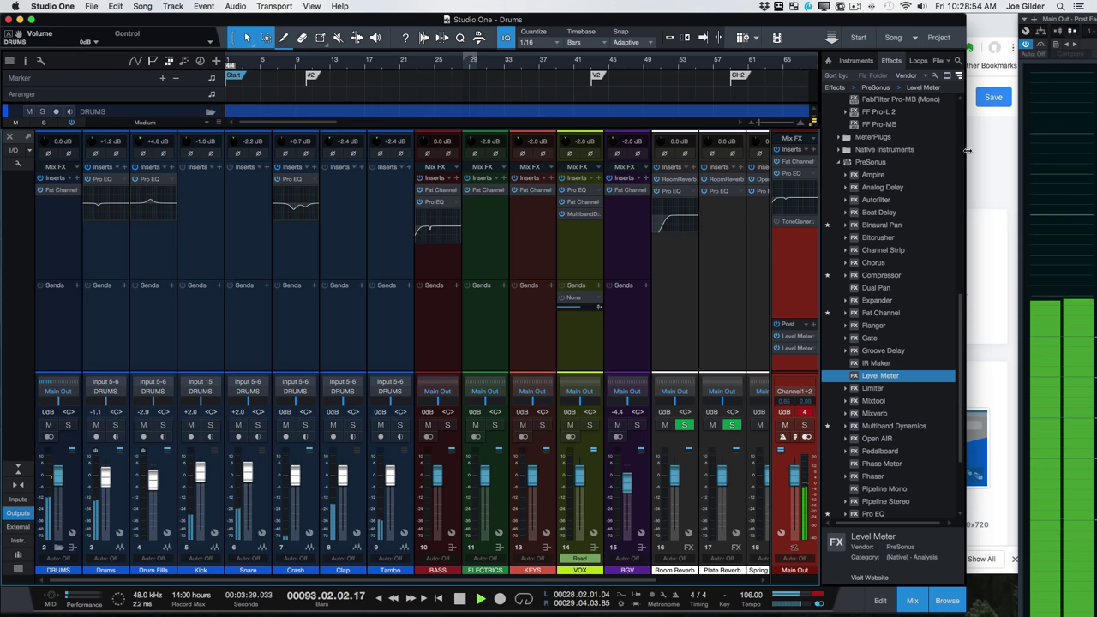
pyautogui.moveTo(979, 155); pyautogui.dragTo(1017, 157)
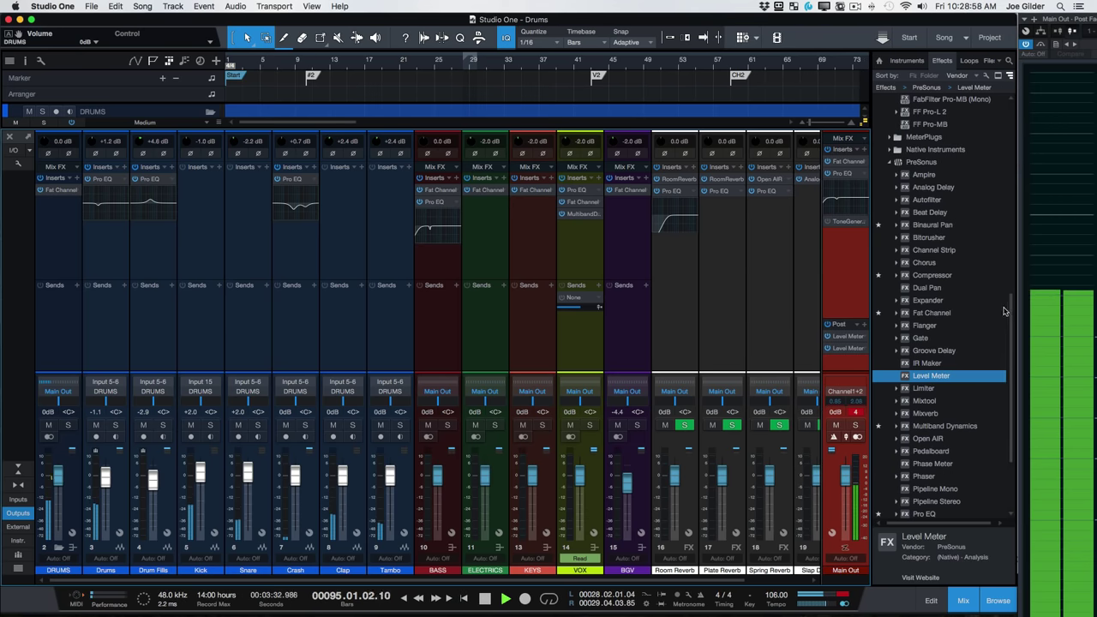
pyautogui.click(747, 305)
pyautogui.click(681, 306)
pyautogui.click(547, 224)
pyautogui.click(534, 190)
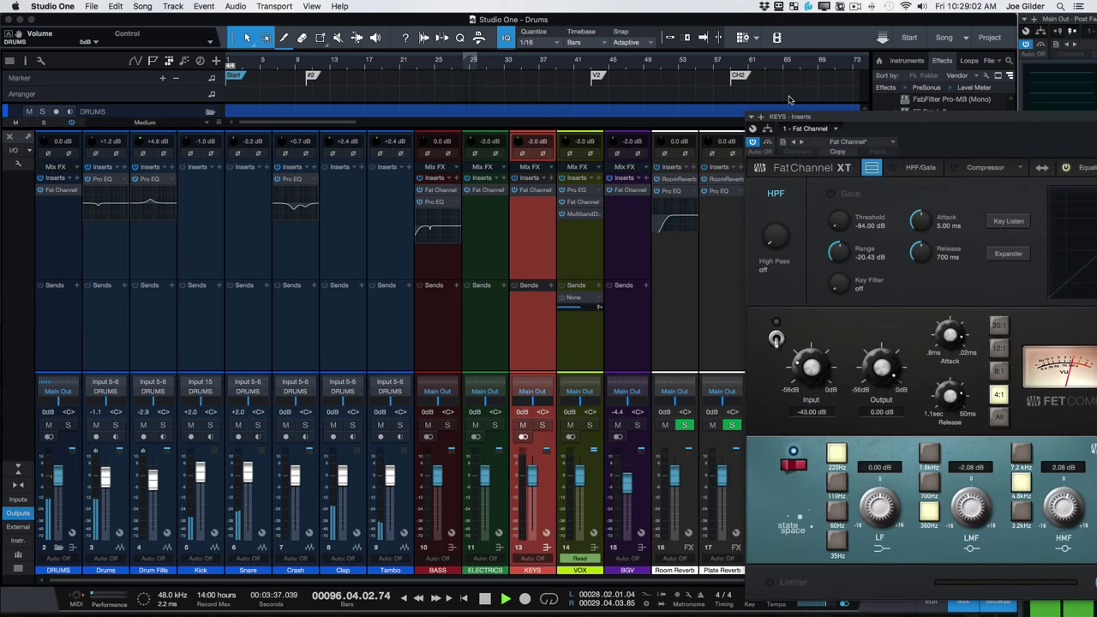
pyautogui.moveTo(894, 120); pyautogui.dragTo(257, 41)
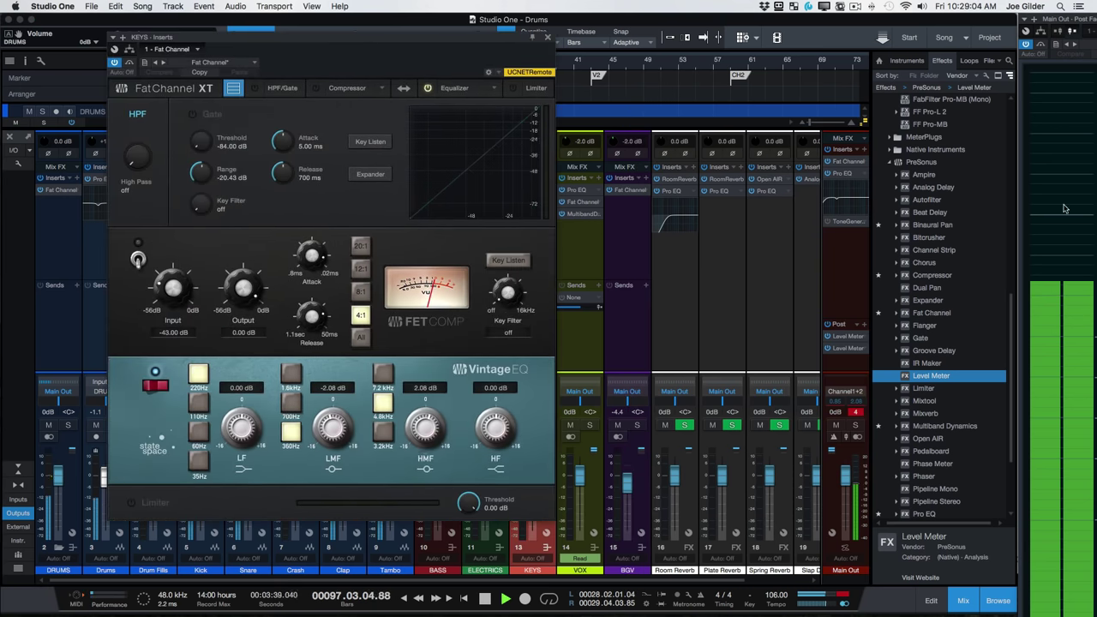
pyautogui.click(548, 38)
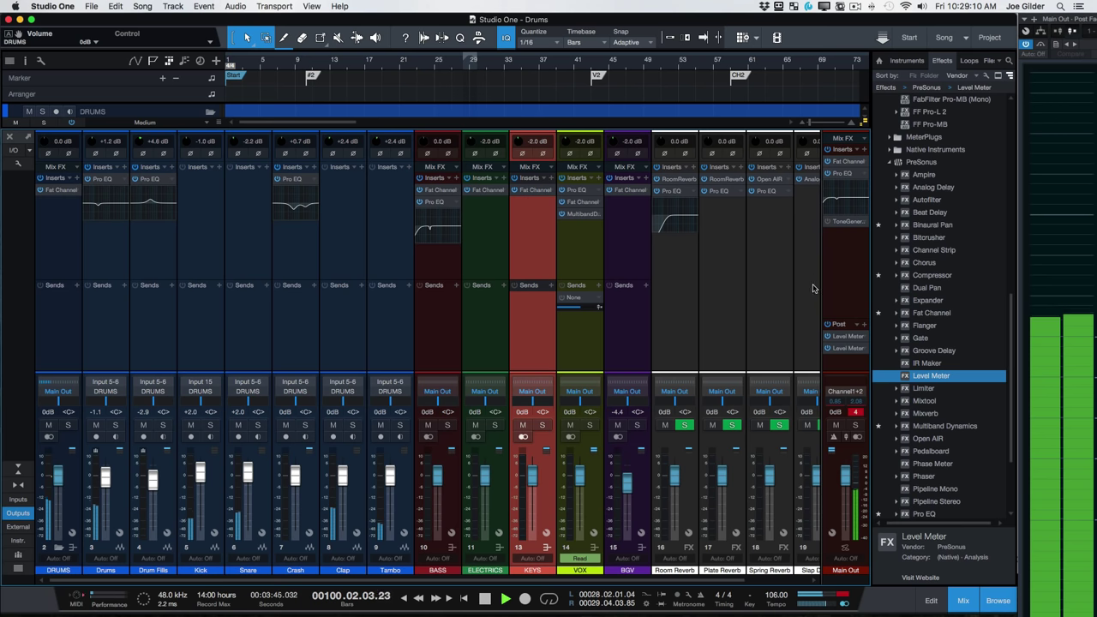
pyautogui.click(740, 312)
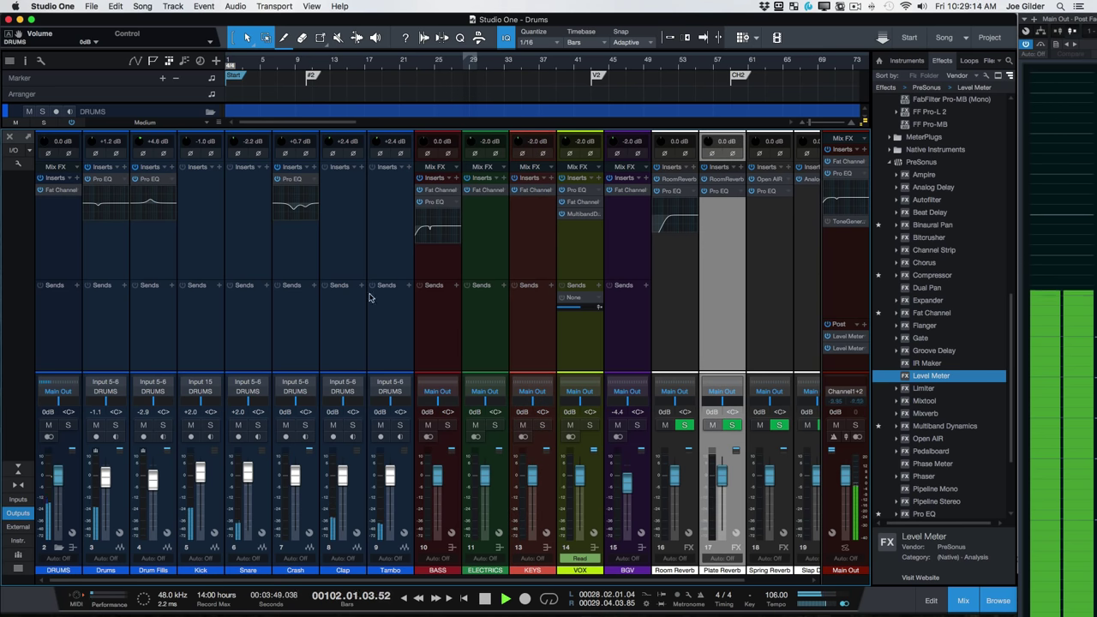
# Toggle the mixer and browser, then turn effects thumbnail previews on and back off.
pyautogui.press('F3')
pyautogui.press('F3')
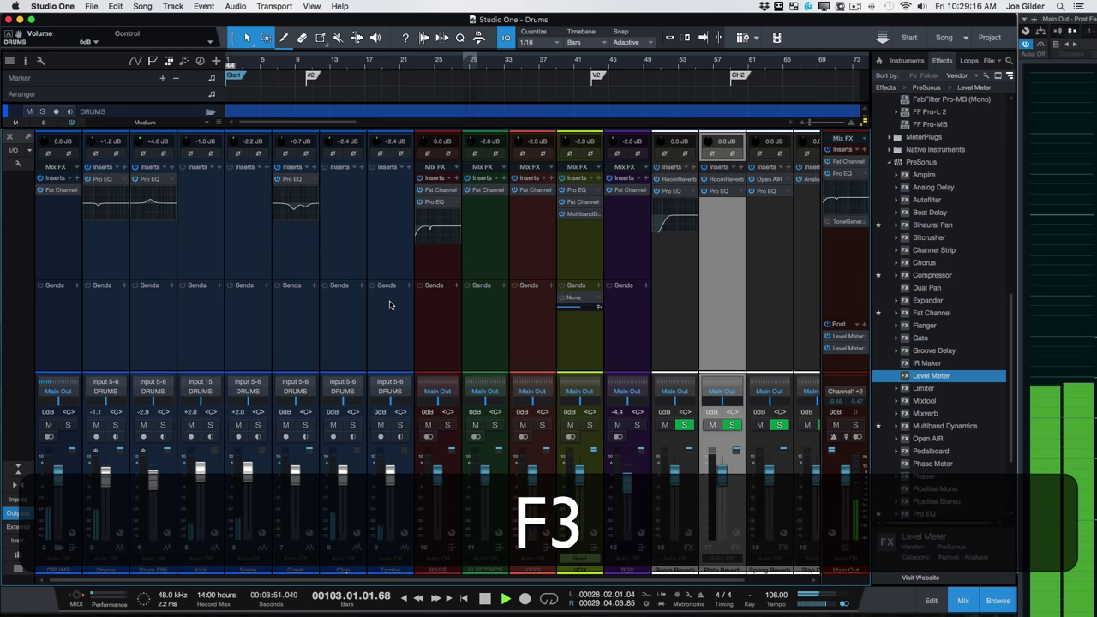
pyautogui.press('F7')
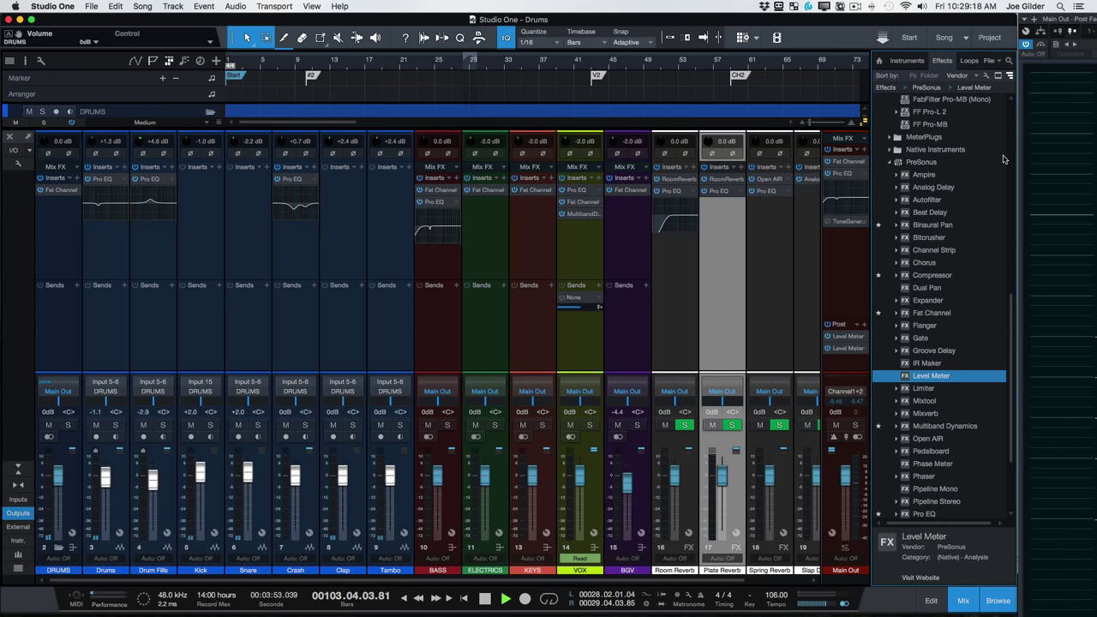
pyautogui.scroll(5, 951, 257)
pyautogui.scroll(5, 955, 283)
pyautogui.scroll(5, 957, 295)
pyautogui.scroll(-10, 957, 295)
pyautogui.click(999, 77)
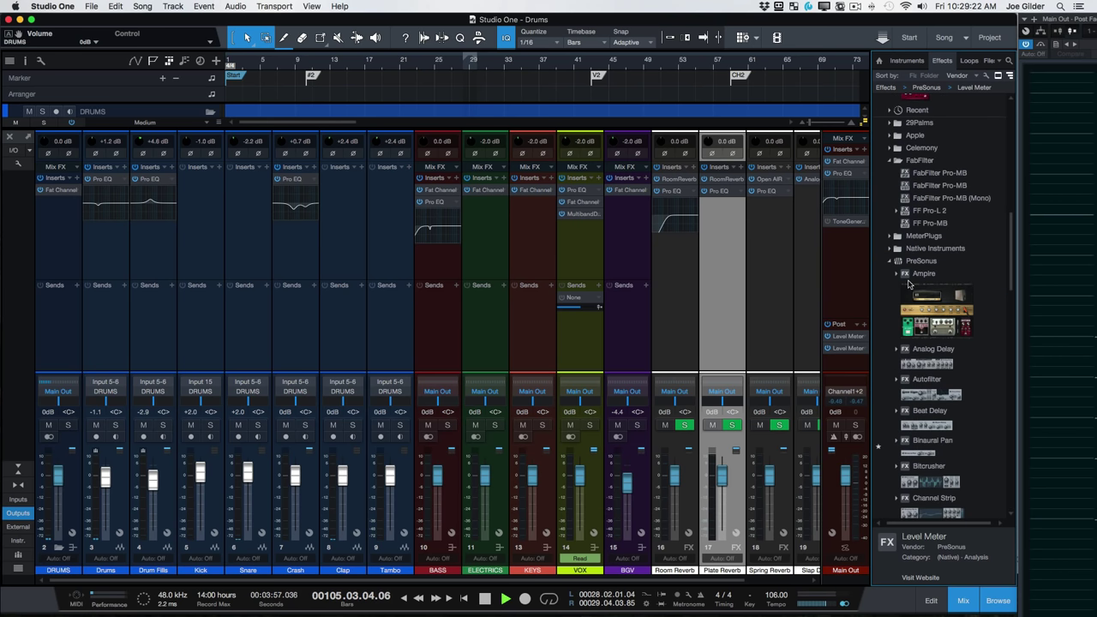
pyautogui.scroll(-2, 981, 114)
pyautogui.scroll(3, 980, 114)
pyautogui.scroll(8, 980, 114)
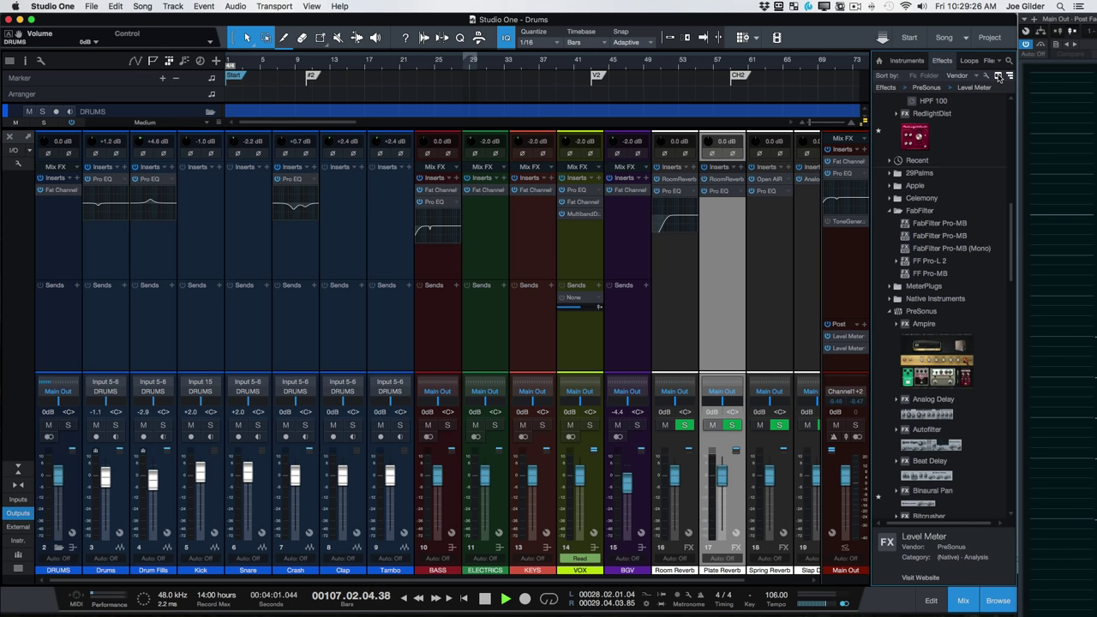
pyautogui.click(1000, 77)
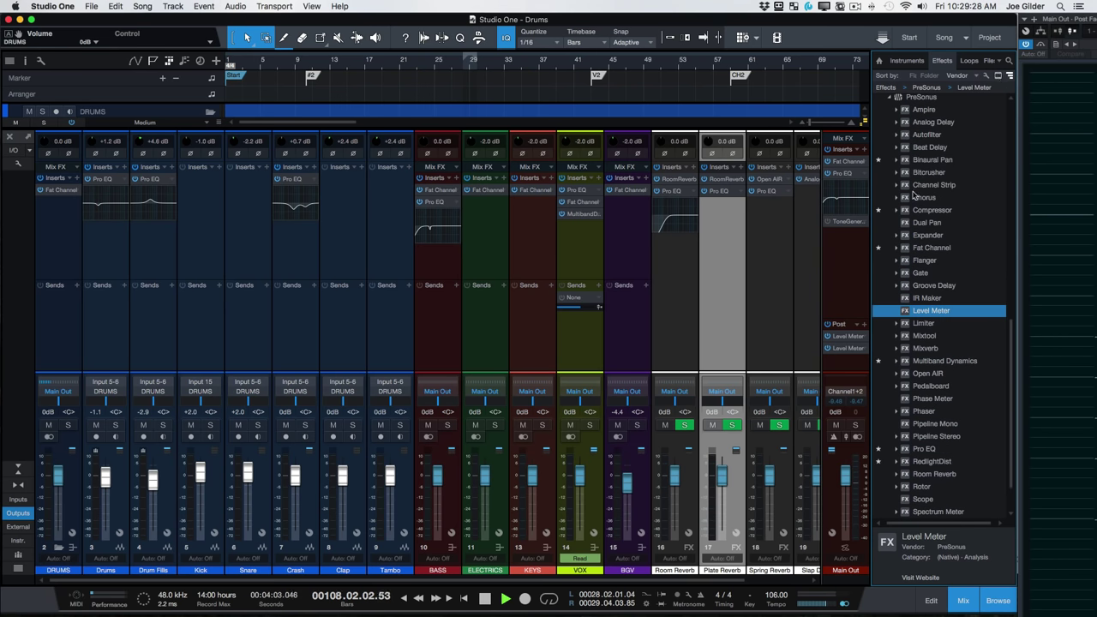
# Collapse the FX Chains folder and the Pro EQ presets under Favorites.
pyautogui.scroll(1, 914, 188)
pyautogui.scroll(-5, 930, 180)
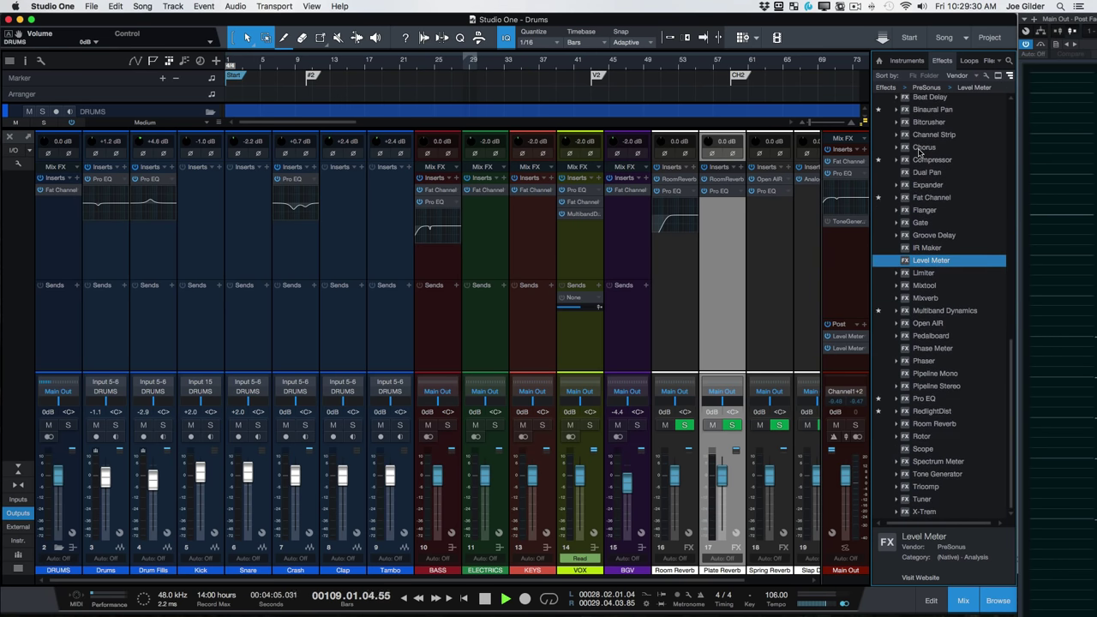
pyautogui.scroll(-10, 942, 223)
pyautogui.scroll(2, 953, 258)
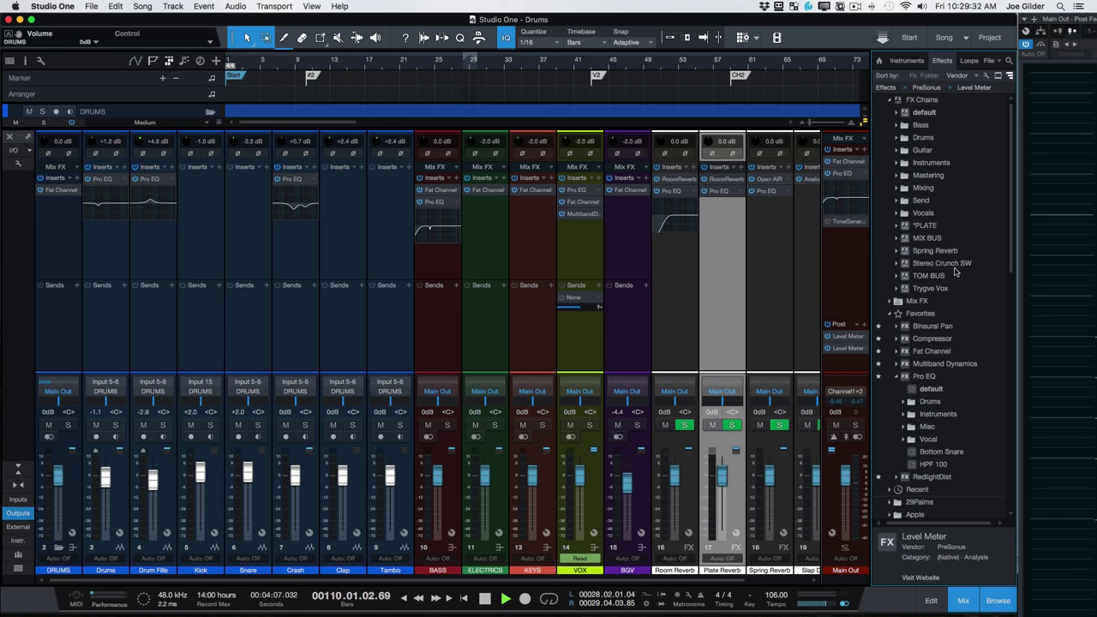
pyautogui.scroll(10, 956, 272)
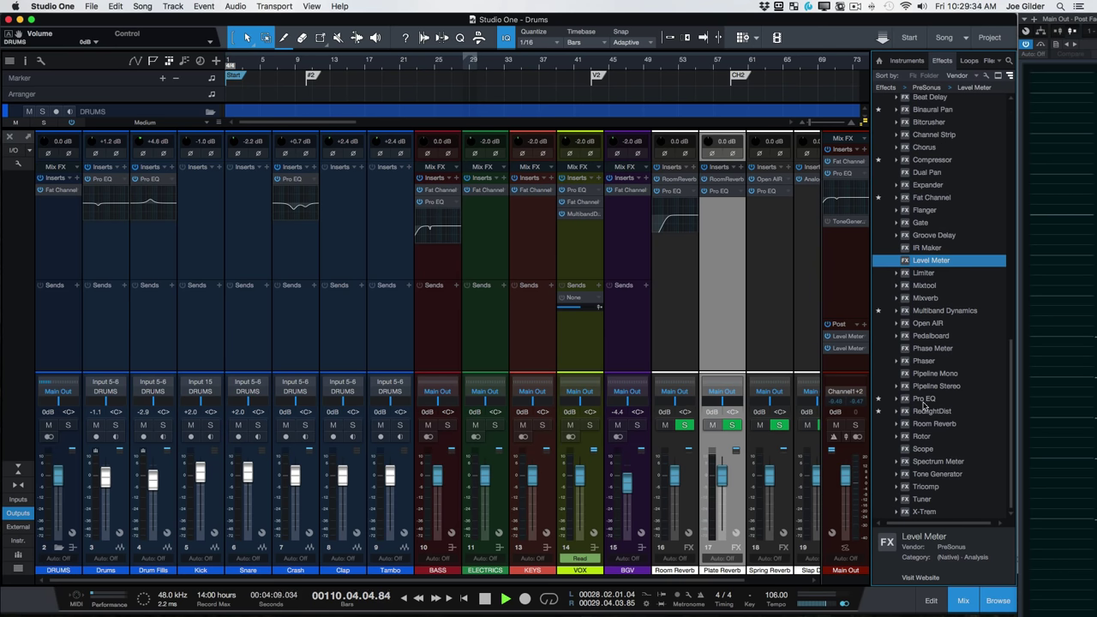
pyautogui.scroll(-10, 926, 403)
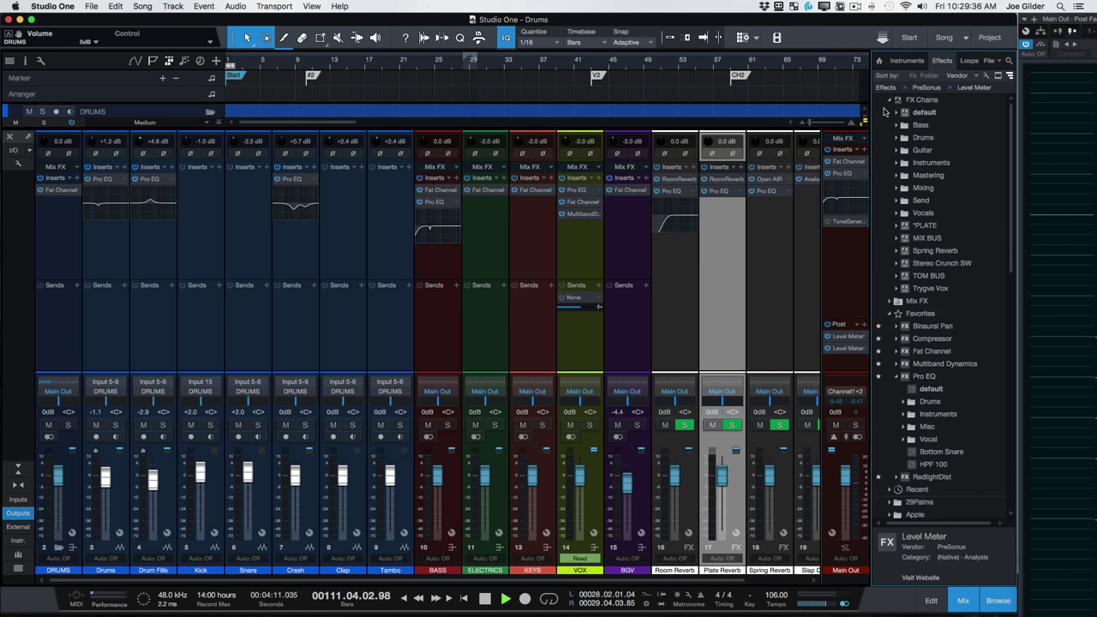
pyautogui.click(888, 100)
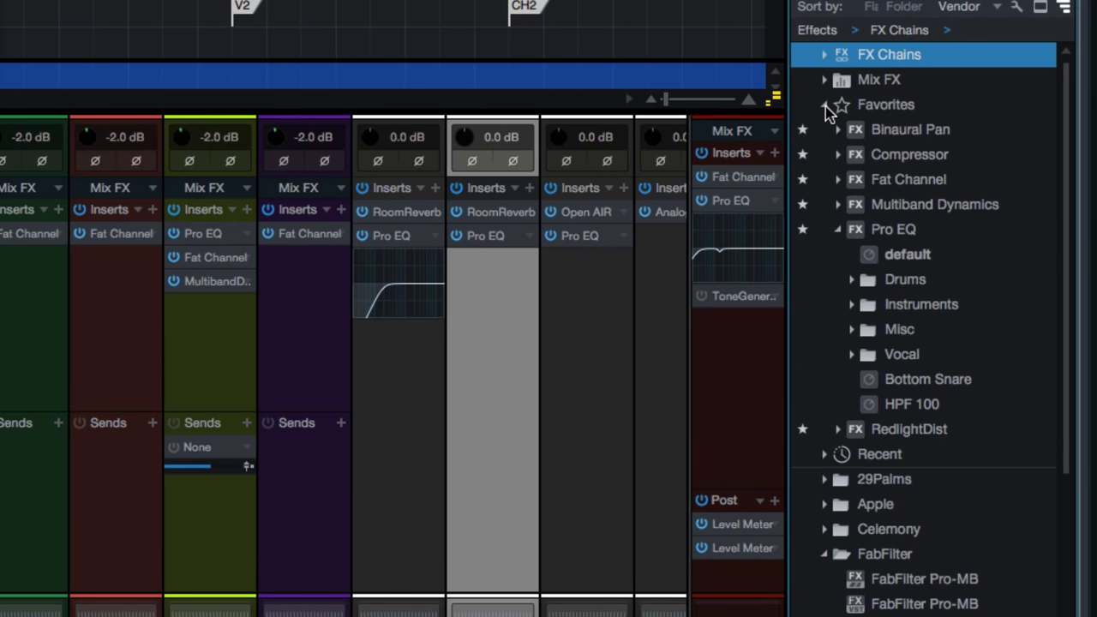
pyautogui.click(825, 106)
pyautogui.click(839, 230)
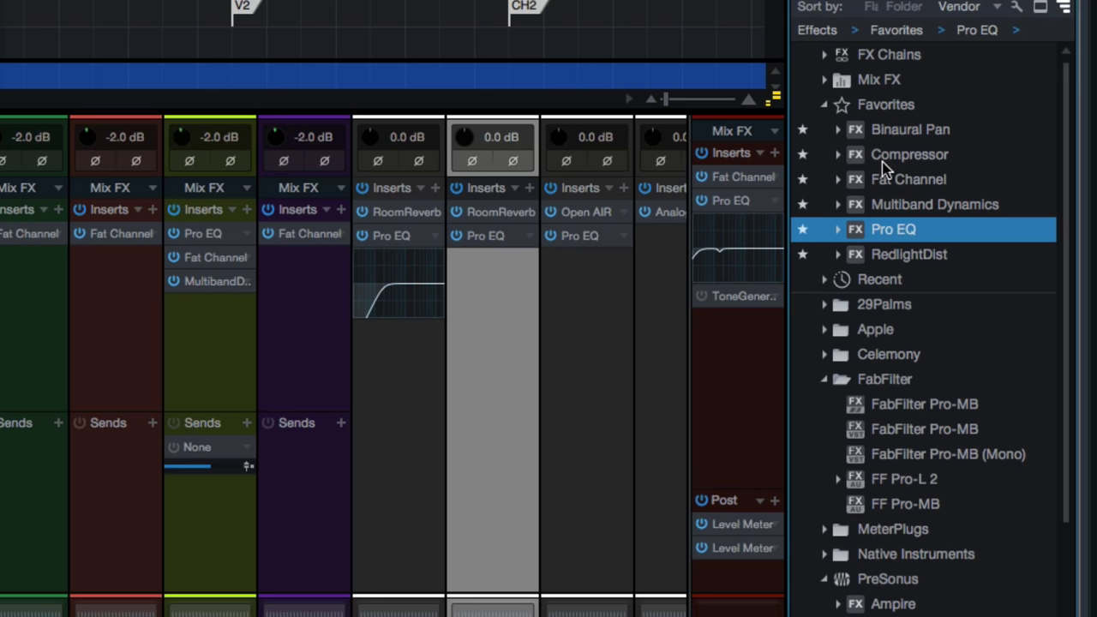
pyautogui.doubleClick(914, 213)
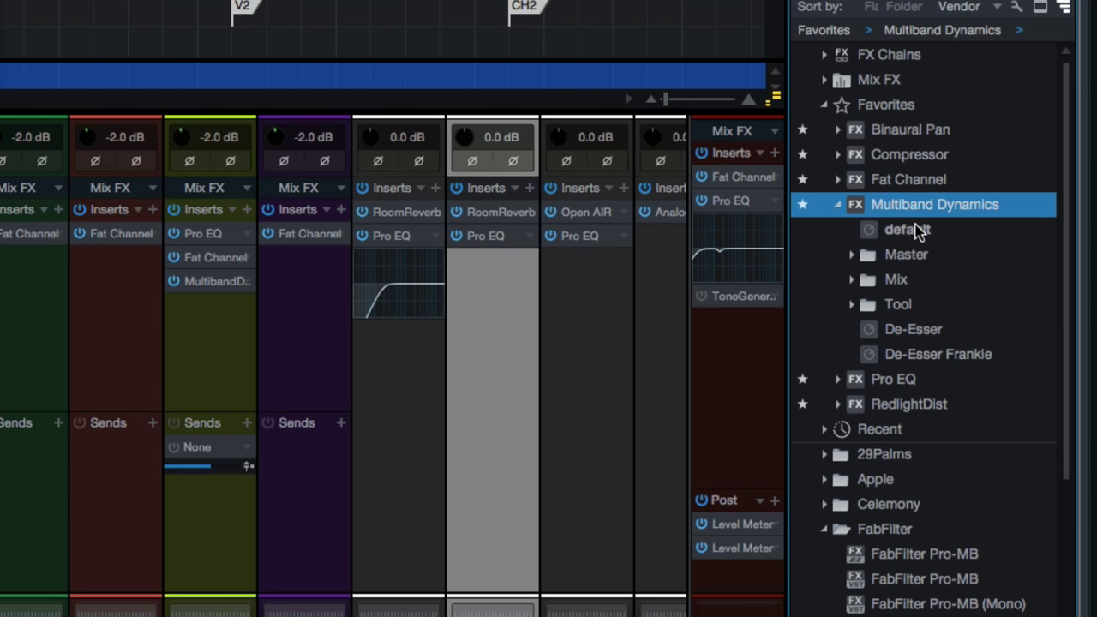
pyautogui.doubleClick(904, 206)
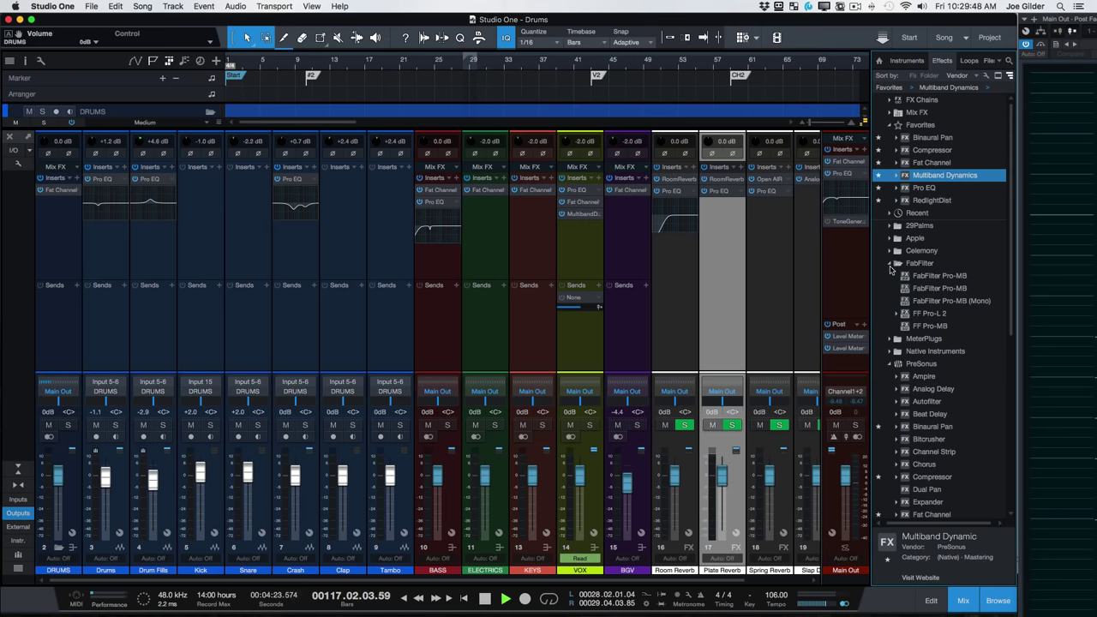
# Collapse the FabFilter folder and expand the PreSonus effects folder.
pyautogui.click(892, 266)
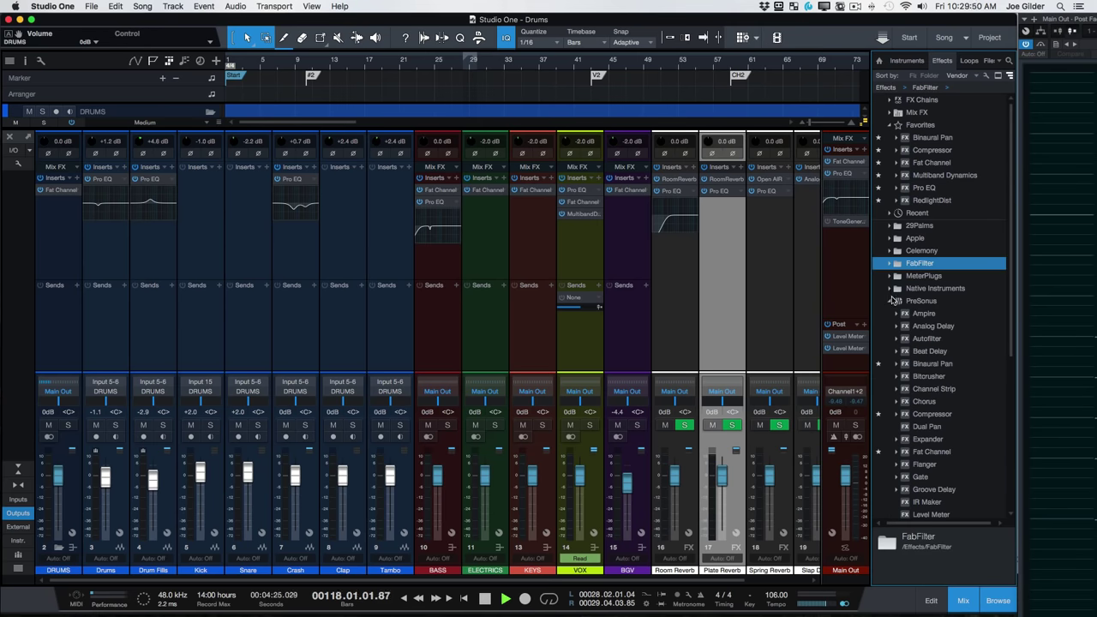
pyautogui.click(894, 297)
pyautogui.scroll(-5, 930, 324)
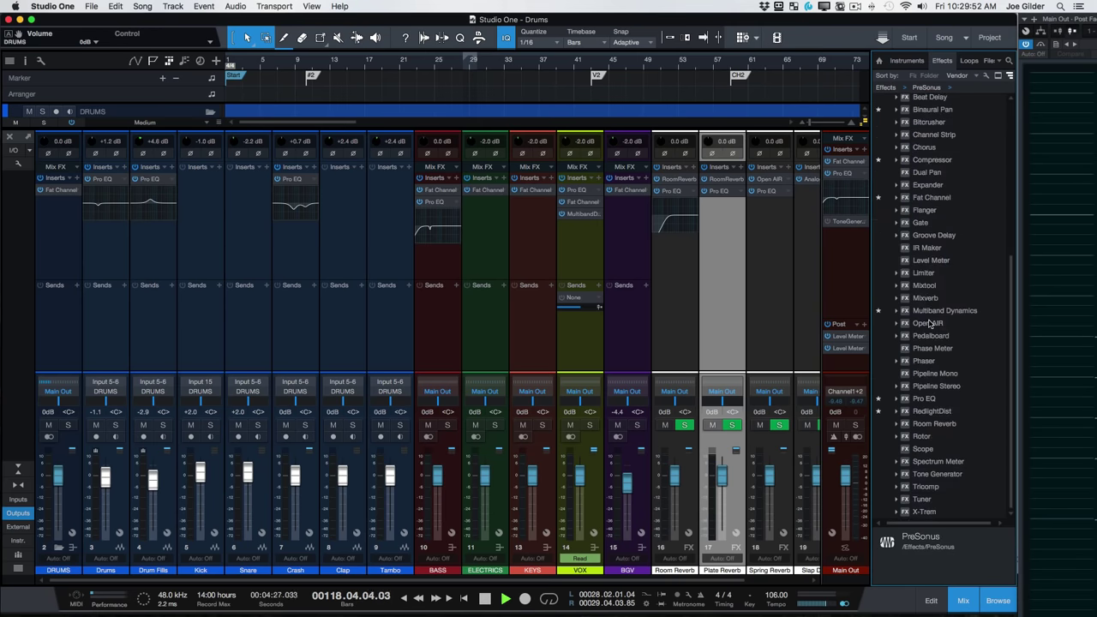
pyautogui.scroll(7, 929, 324)
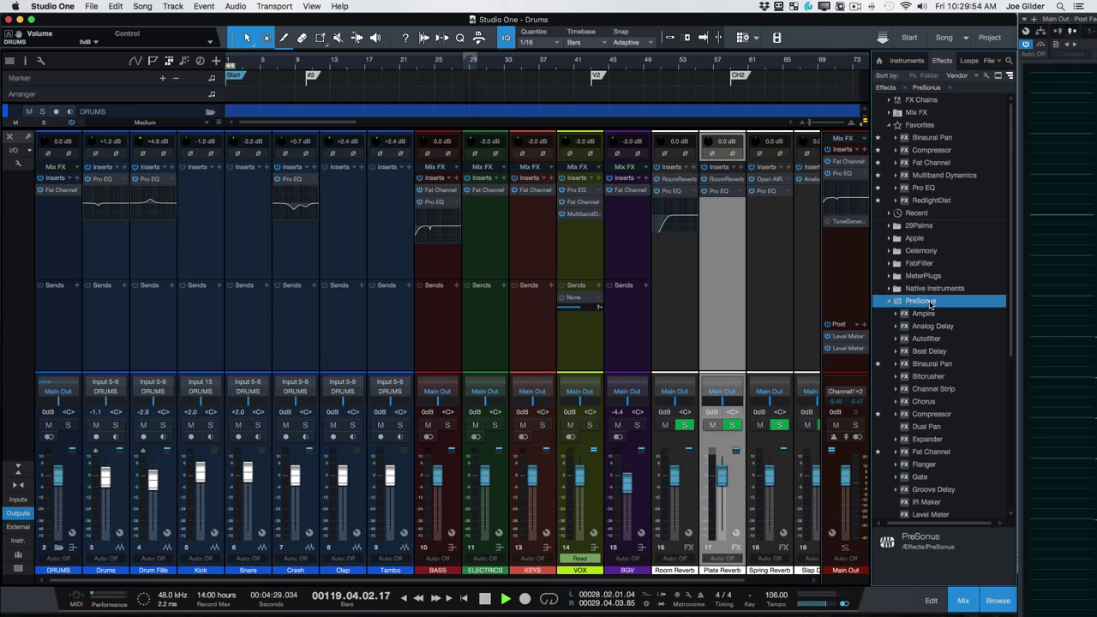
# Select Drums through Tambo and set their output to Main Out.
pyautogui.press('F3')
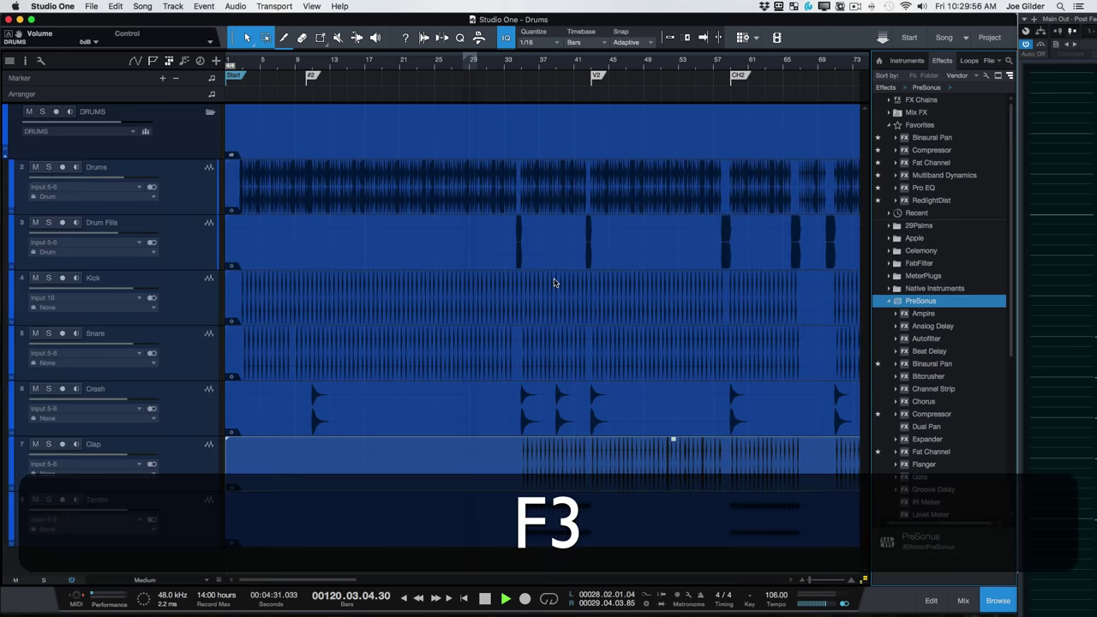
pyautogui.press('F3')
pyautogui.click(623, 330)
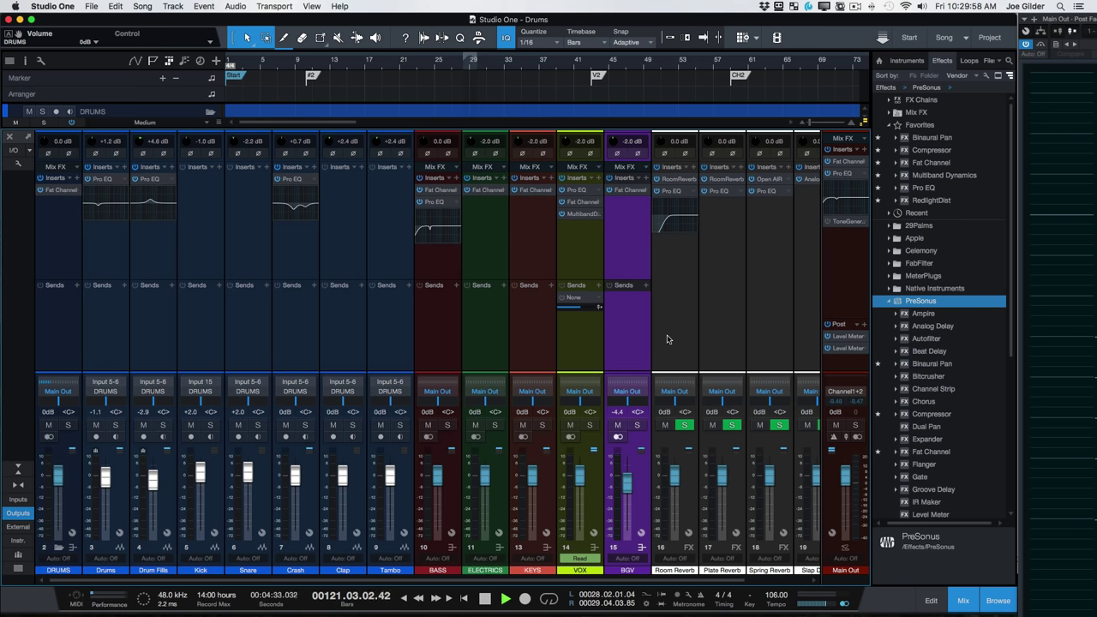
pyautogui.click(114, 321)
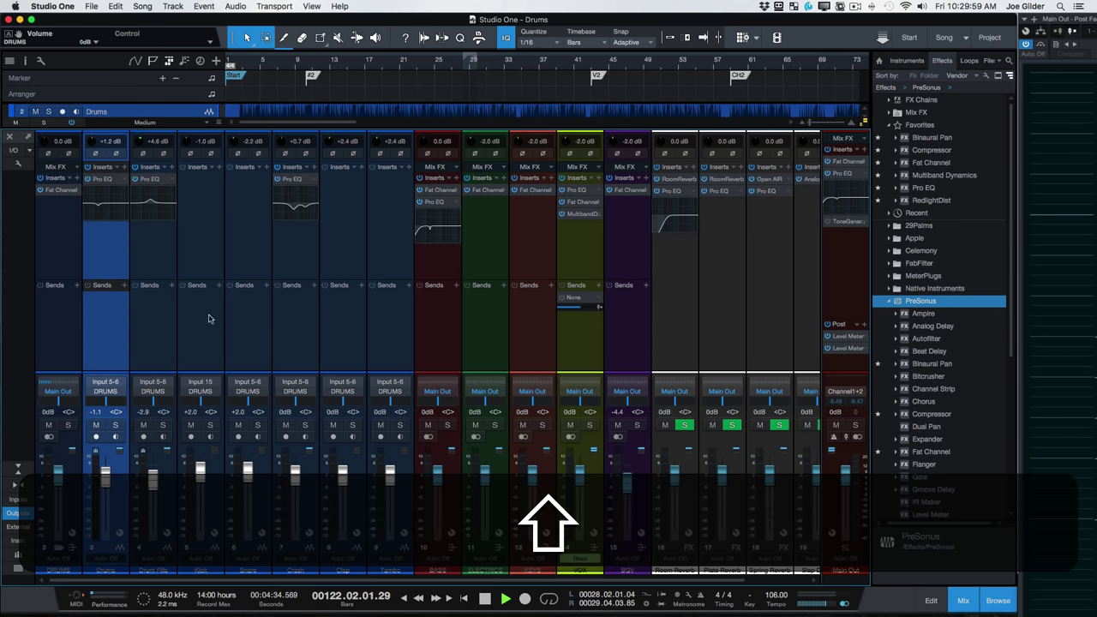
pyautogui.keyDown('shift'); pyautogui.click(399, 323); pyautogui.keyUp('shift')
pyautogui.click(300, 393)
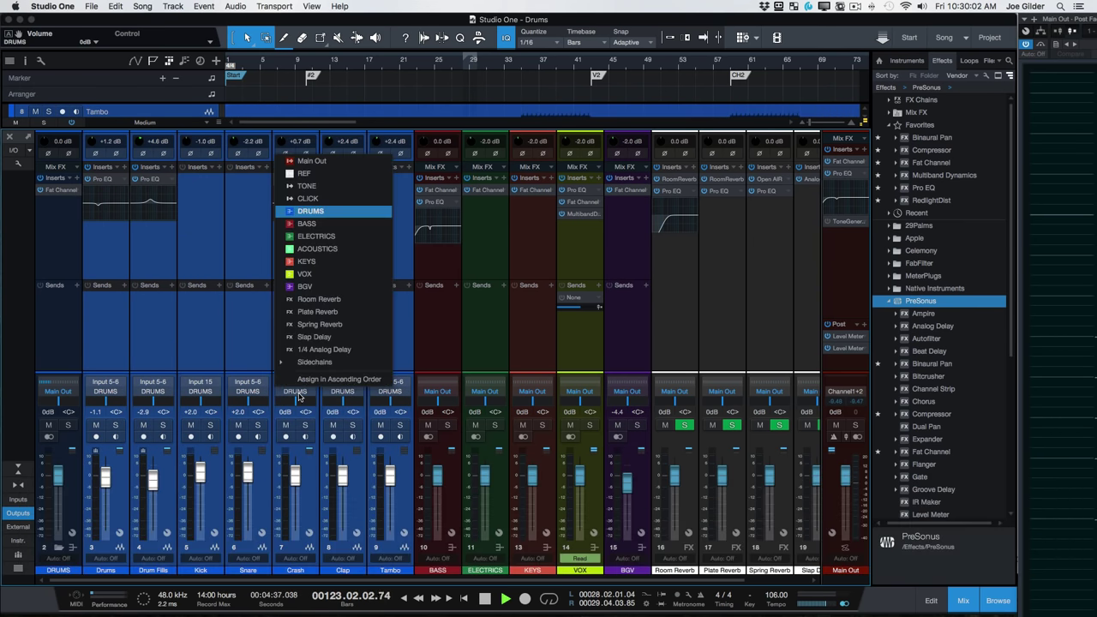
pyautogui.click(342, 166)
# Select Drums, Tambo, the DRUMS bus, then BASS through BGV together.
pyautogui.click(106, 352)
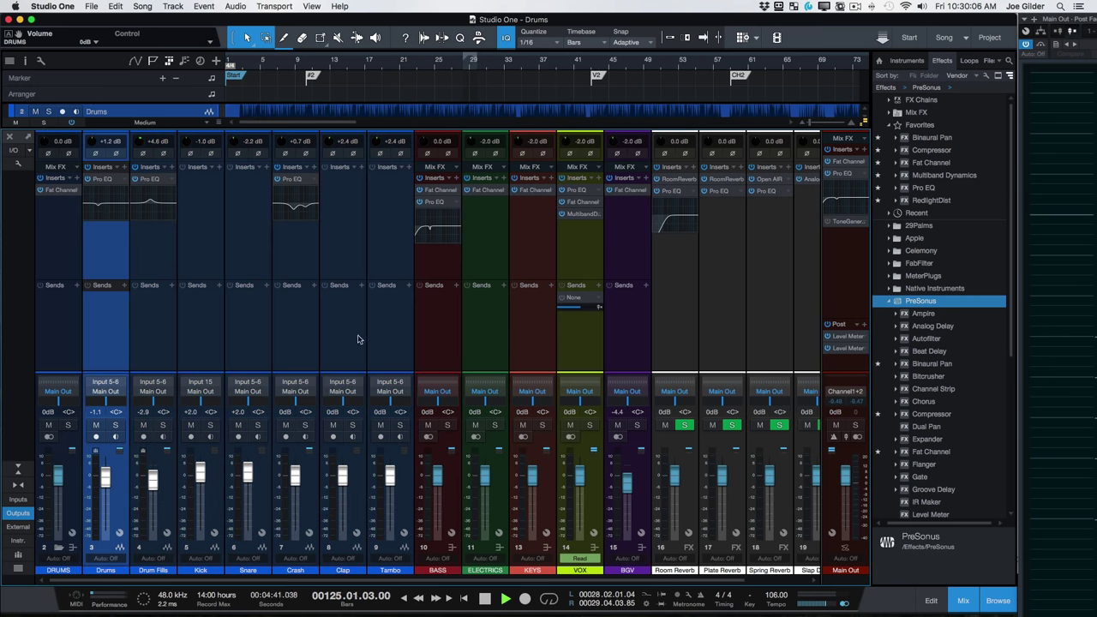
pyautogui.click(389, 347)
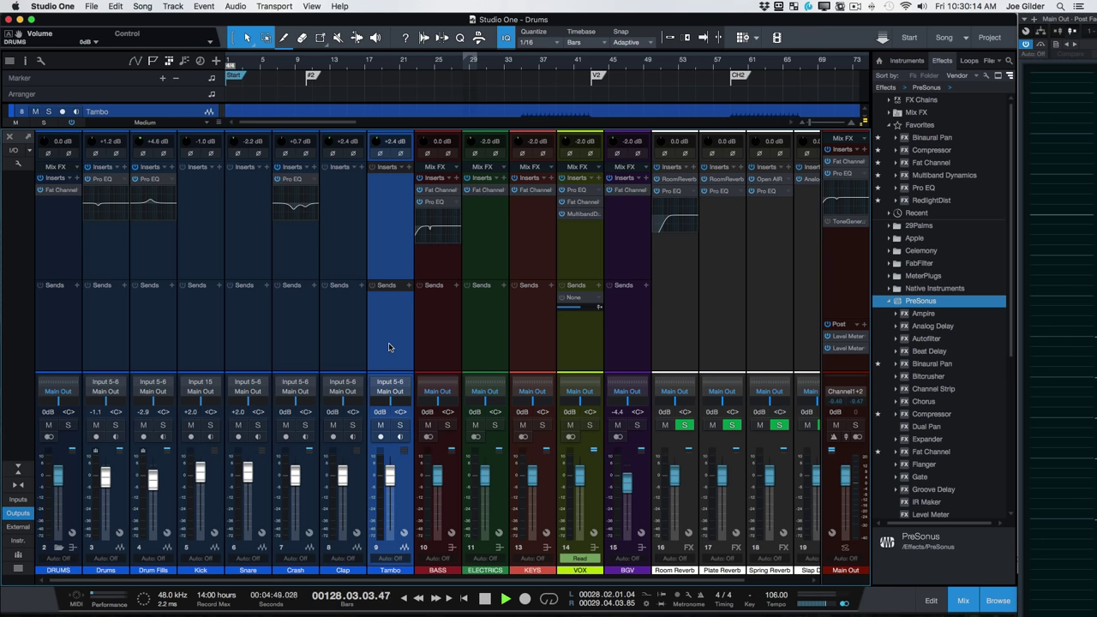
pyautogui.click(458, 364)
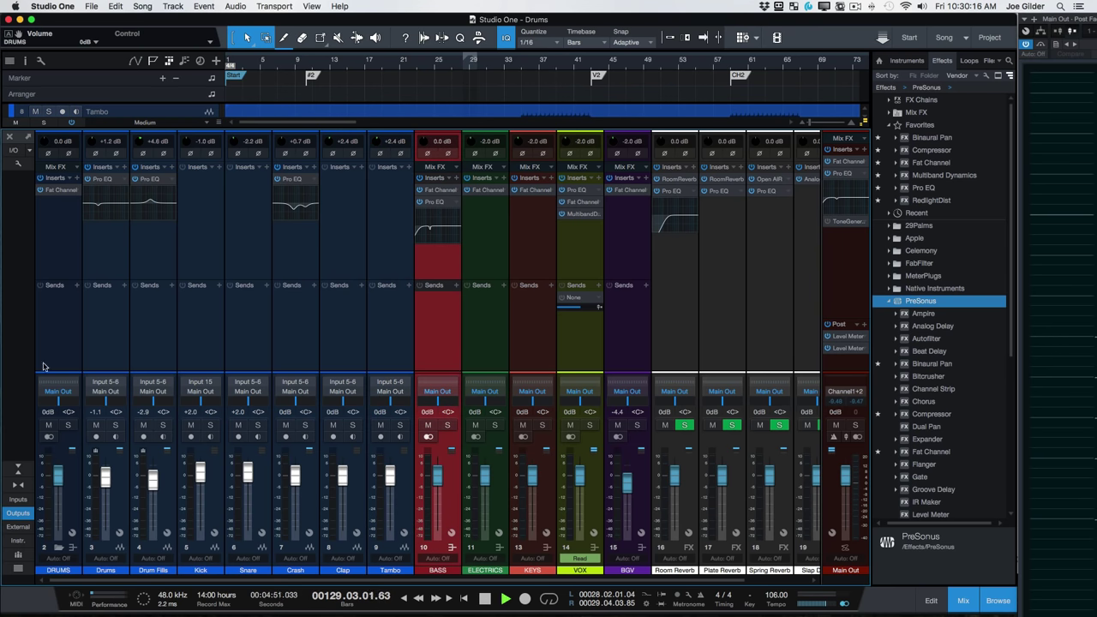
pyautogui.click(57, 348)
pyautogui.click(431, 344)
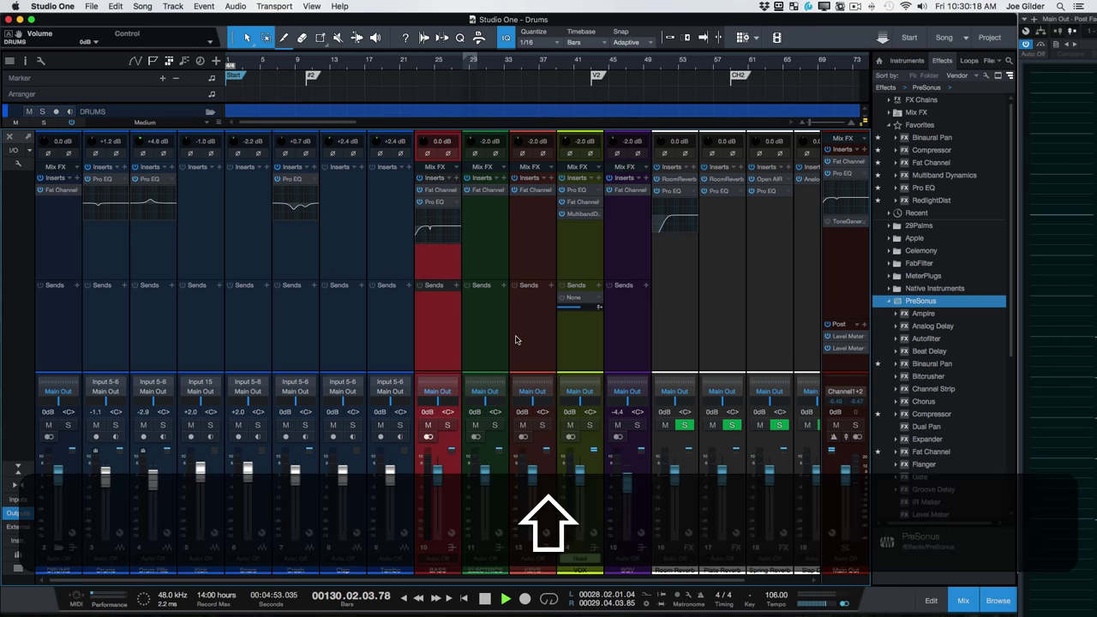
pyautogui.keyDown('shift'); pyautogui.click(496, 340); pyautogui.keyUp('shift')
pyautogui.keyDown('shift'); pyautogui.click(543, 341); pyautogui.keyUp('shift')
pyautogui.keyDown('shift'); pyautogui.click(584, 348); pyautogui.keyUp('shift')
pyautogui.keyDown('shift'); pyautogui.click(628, 352); pyautogui.keyUp('shift')
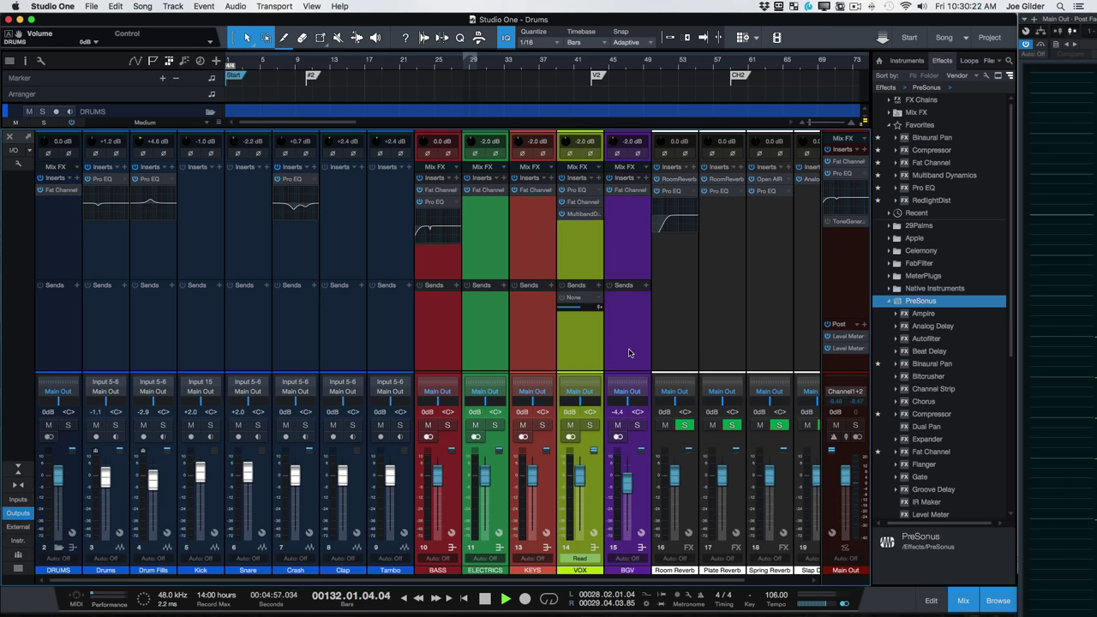
# Select BGV, KEYS, BASS, ELECTRICS, Tambo and finally Drums individually.
pyautogui.click(611, 342)
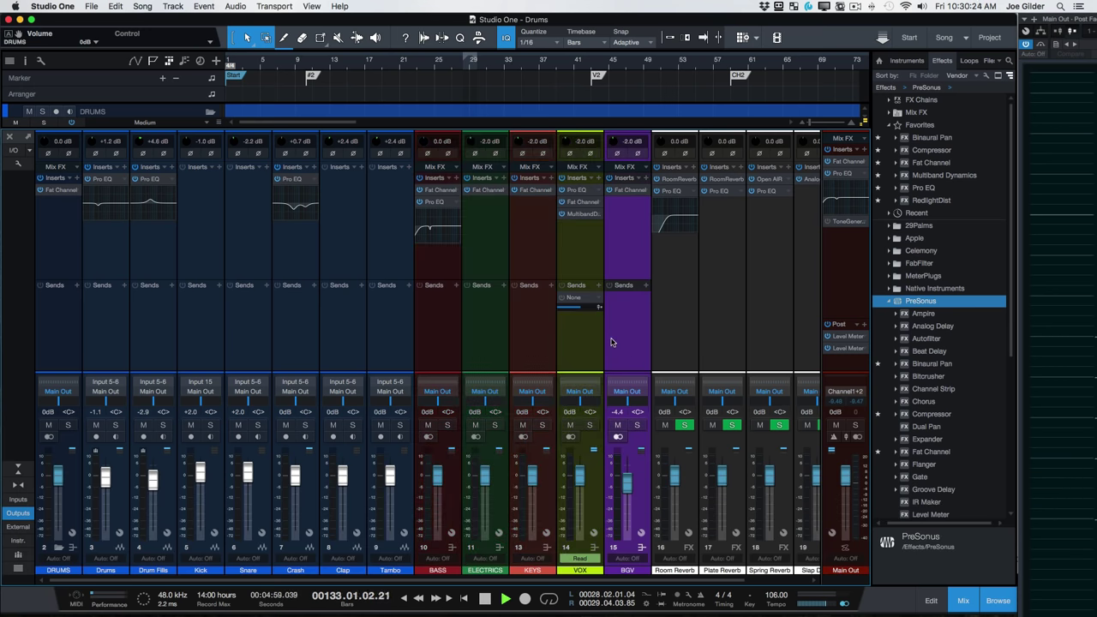
pyautogui.click(546, 343)
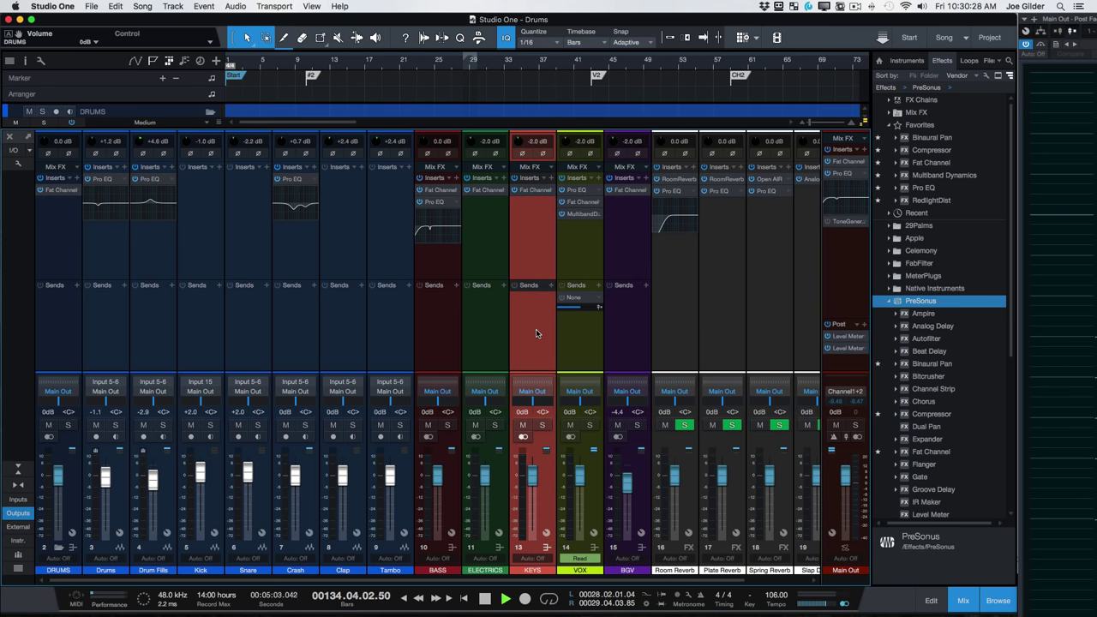
pyautogui.click(459, 346)
pyautogui.click(487, 355)
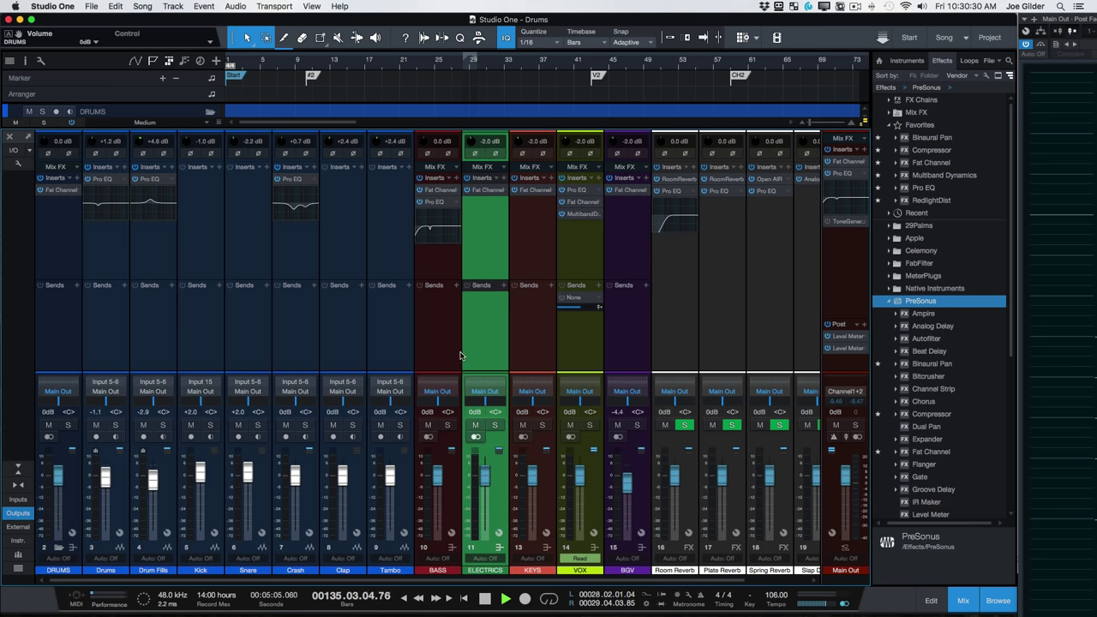
pyautogui.click(402, 338)
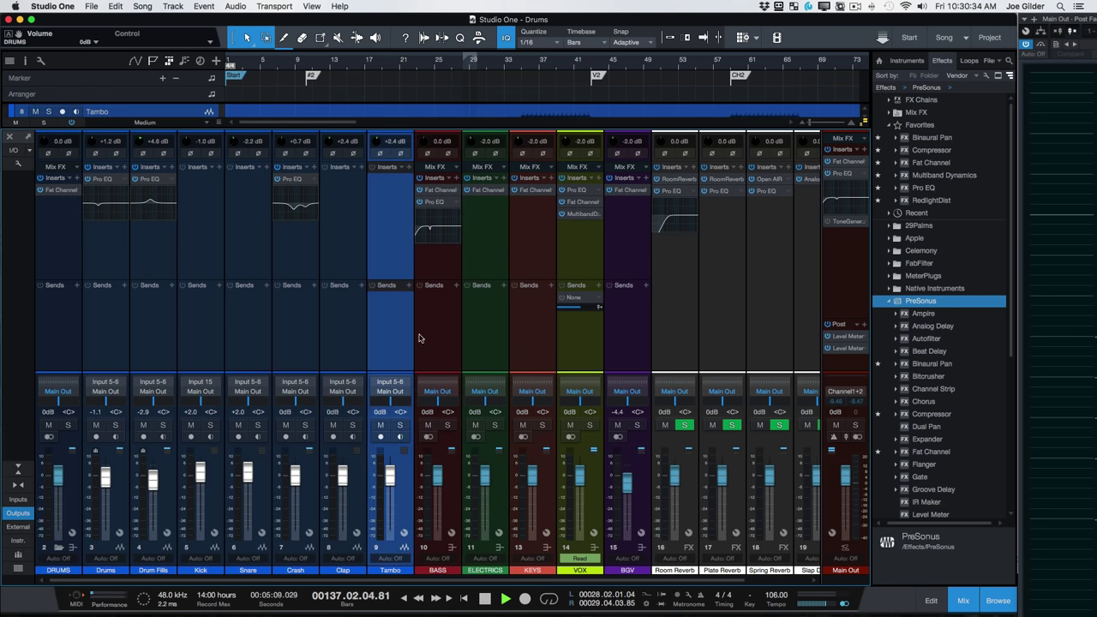
pyautogui.click(428, 348)
pyautogui.click(84, 346)
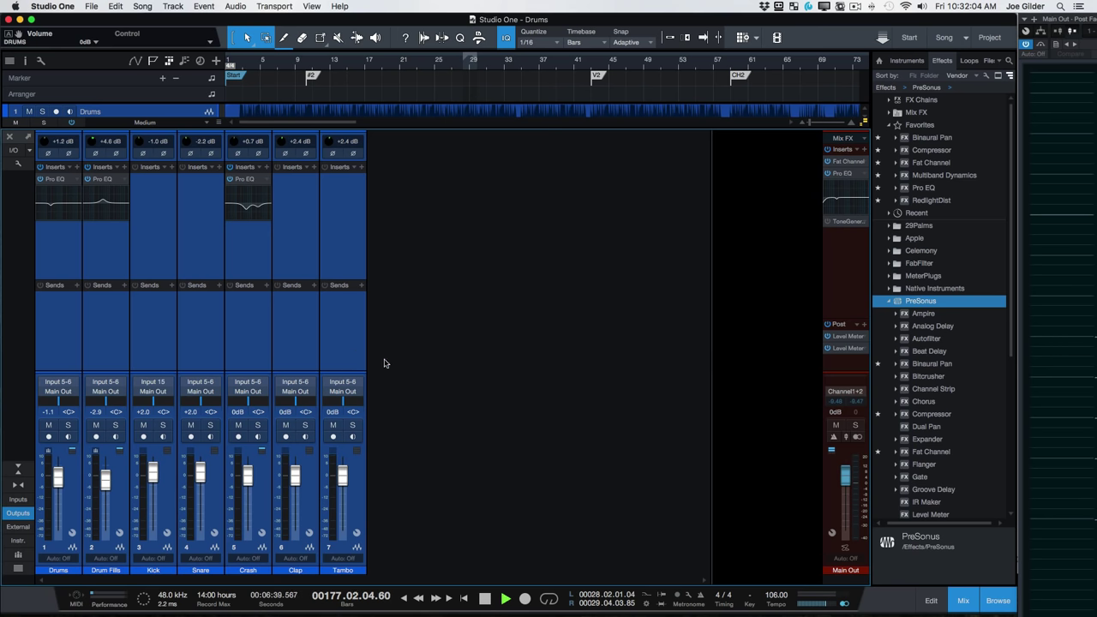
# Select all seven drum channels, Drums through Tambo.
pyautogui.click(360, 342)
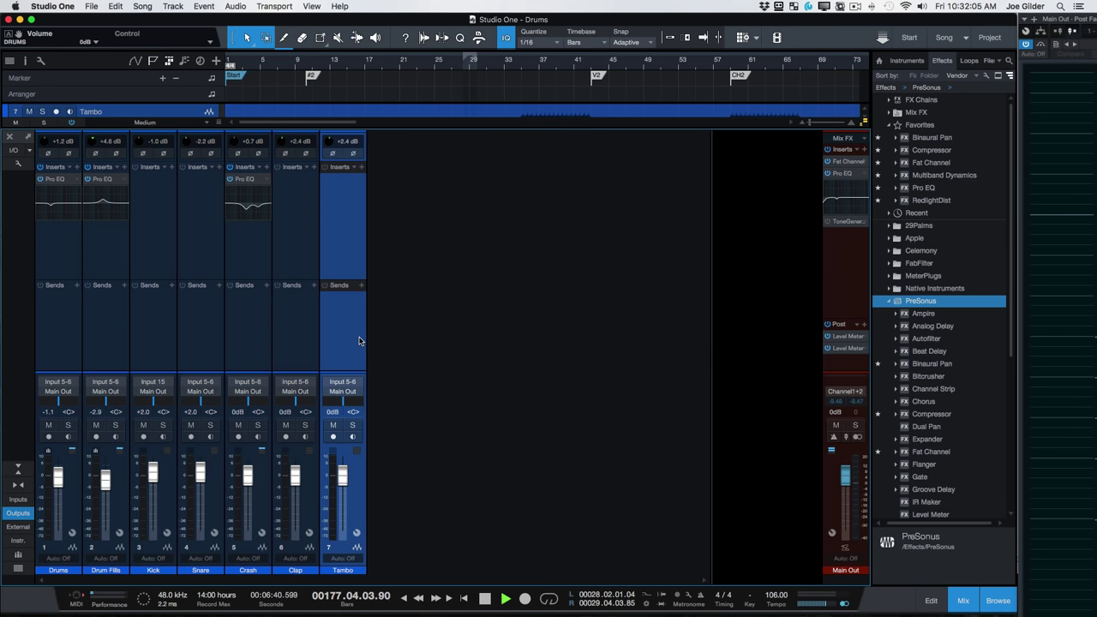
pyautogui.rightClick(410, 320)
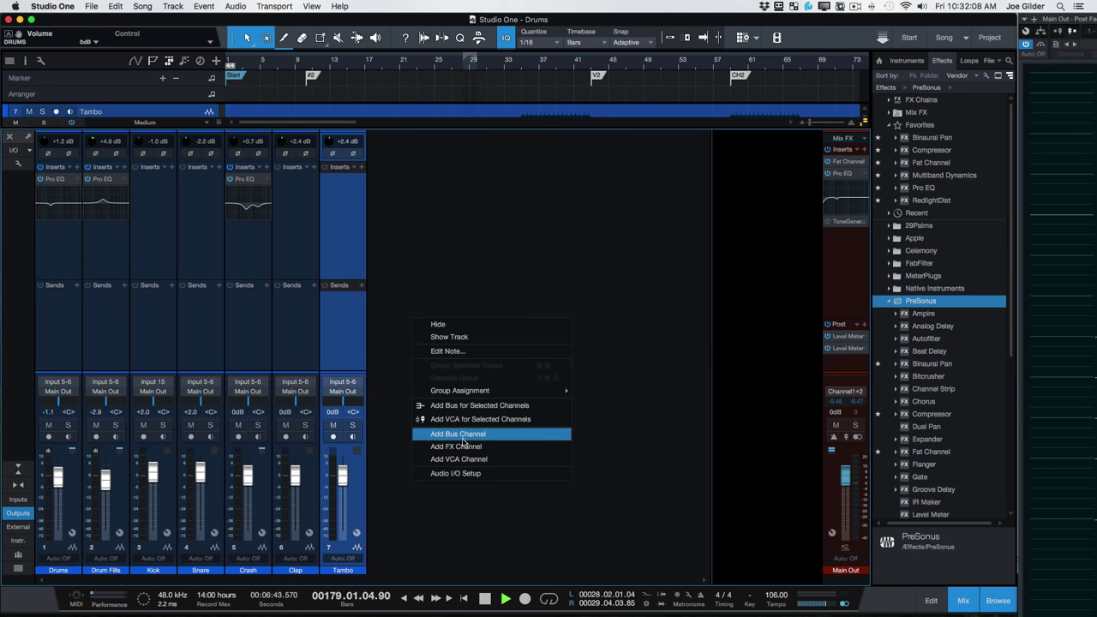
pyautogui.click(98, 324)
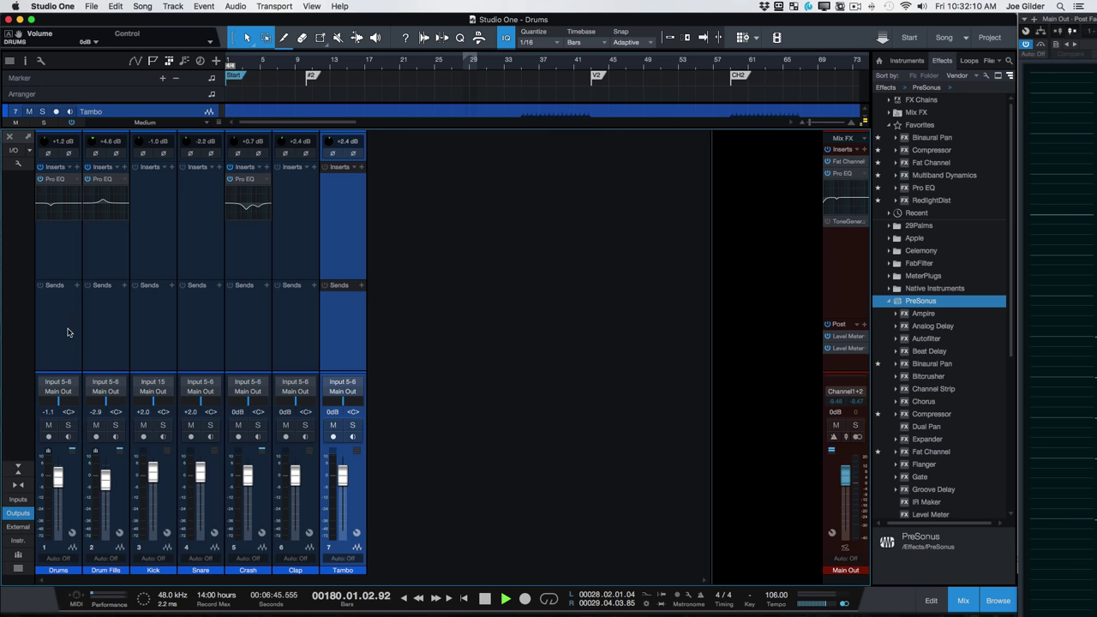
pyautogui.keyDown('shift'); pyautogui.click(66, 331); pyautogui.keyUp('shift')
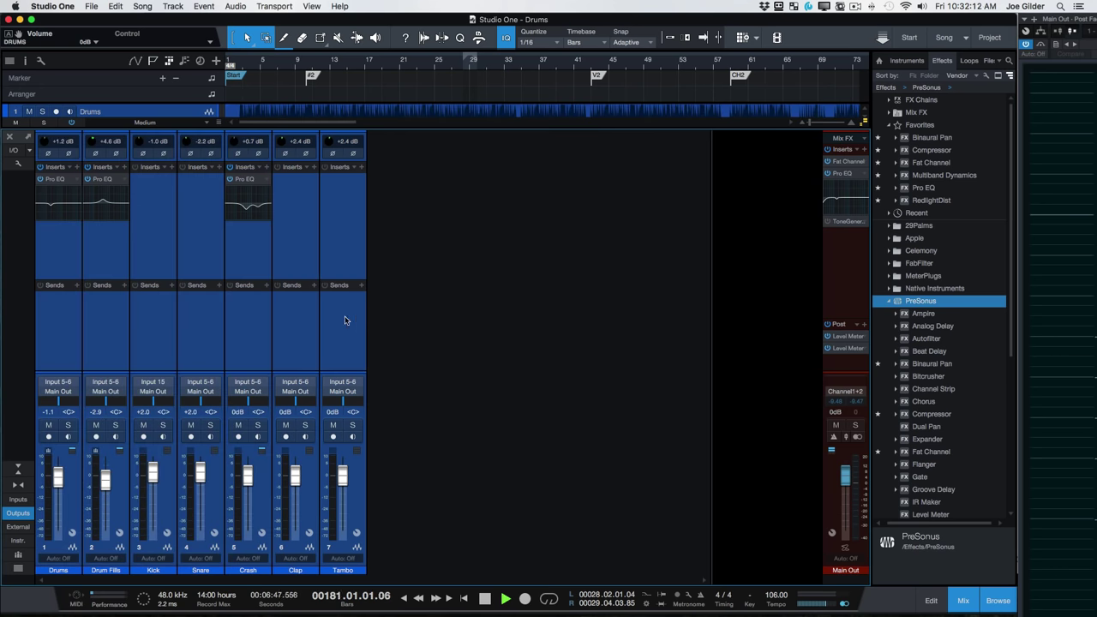
pyautogui.click(287, 317)
pyautogui.click(345, 317)
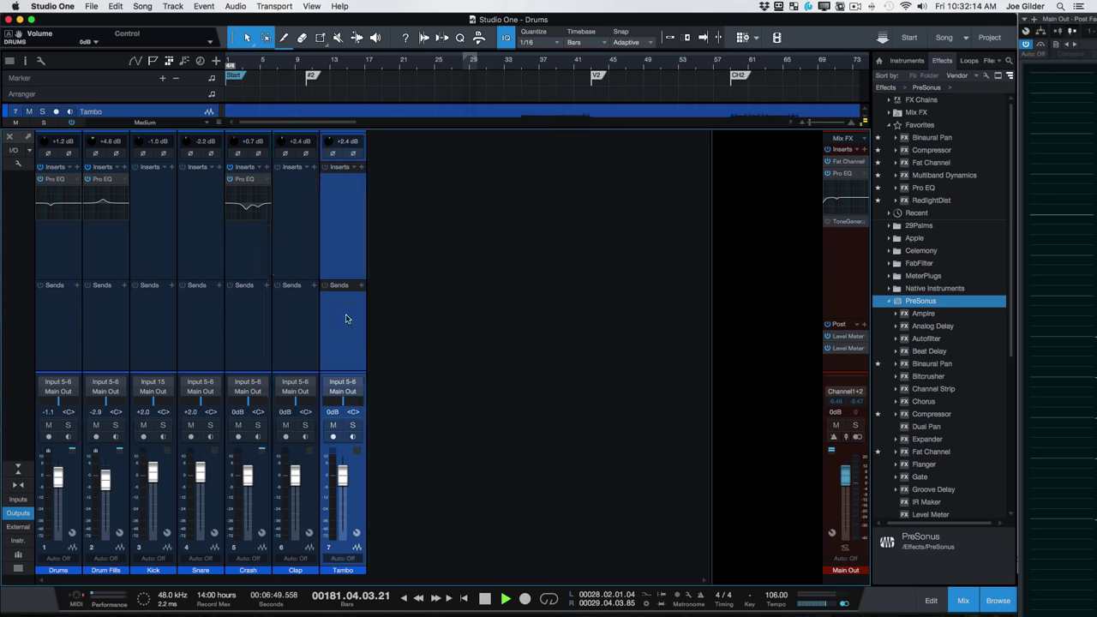
pyautogui.keyDown('shift'); pyautogui.click(54, 342); pyautogui.keyUp('shift')
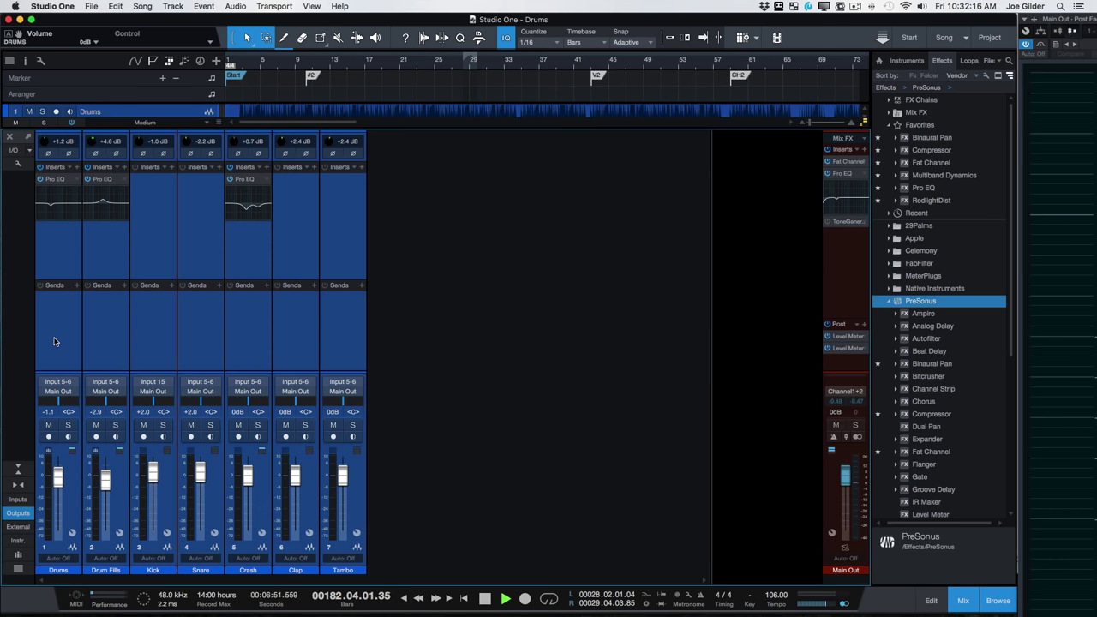
pyautogui.click(58, 343)
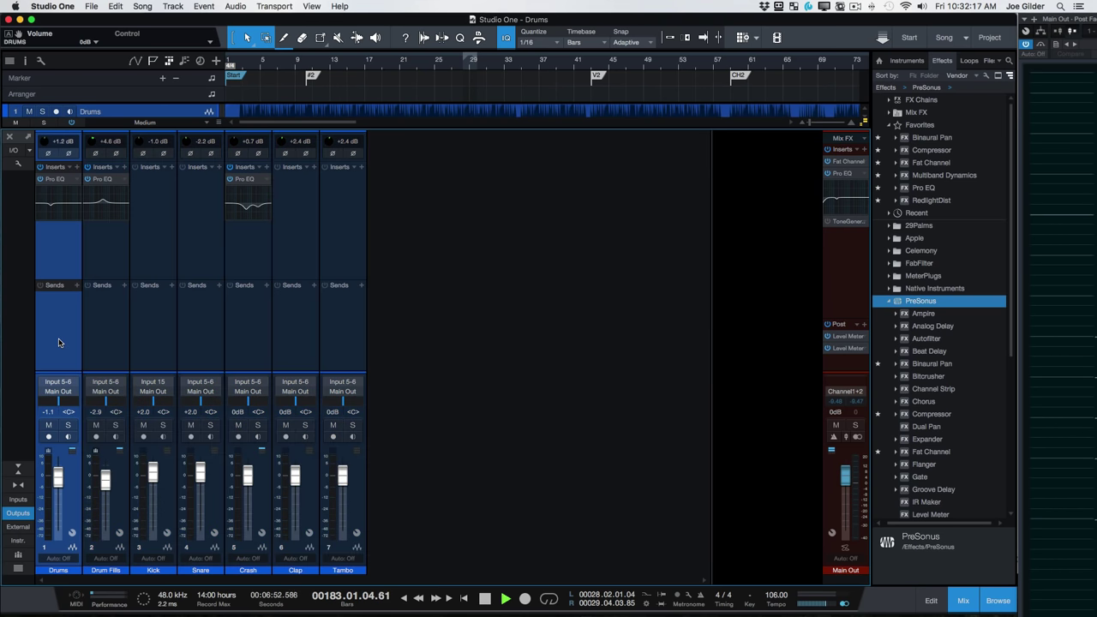
pyautogui.keyDown('shift'); pyautogui.click(355, 323); pyautogui.keyUp('shift')
# Add a bus for the selected drum channels and name it DRUMS.
pyautogui.rightClick(267, 334)
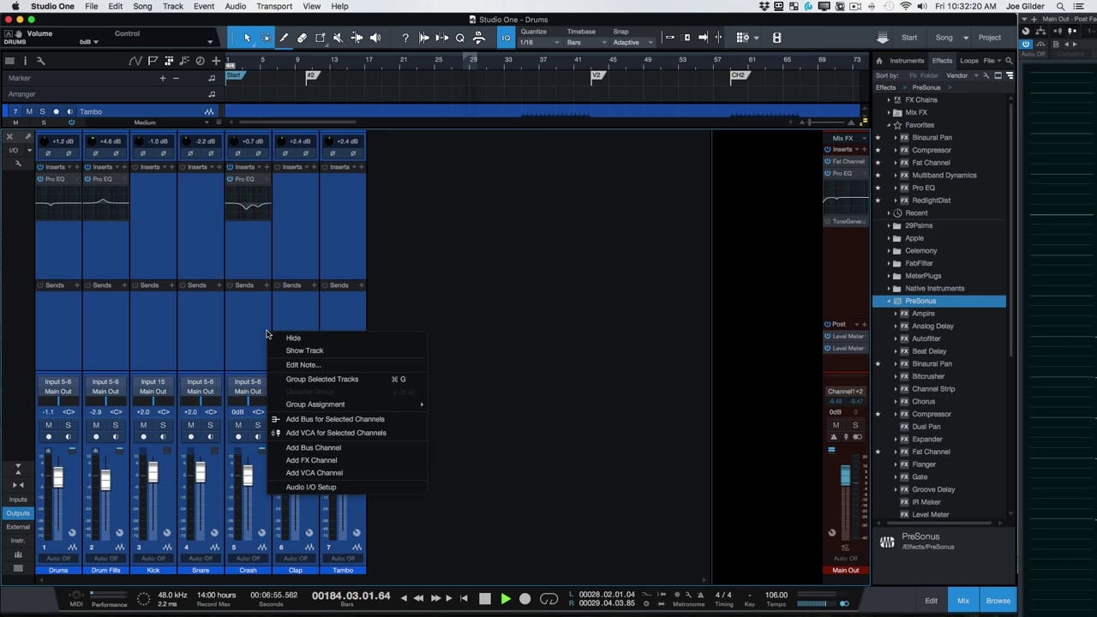
pyautogui.click(319, 421)
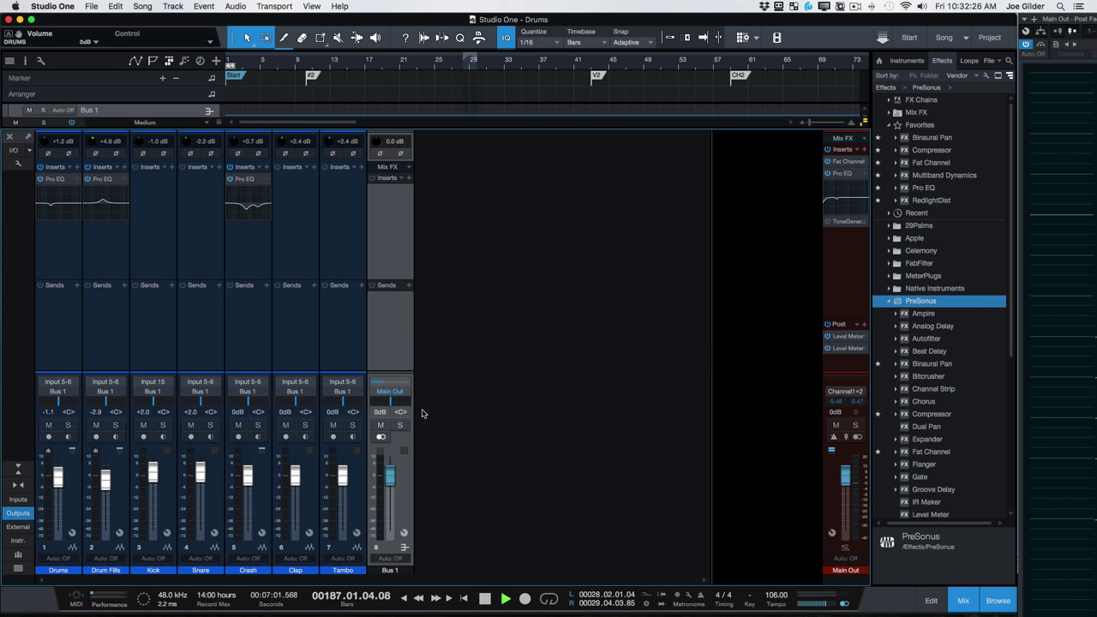
pyautogui.doubleClick(390, 571)
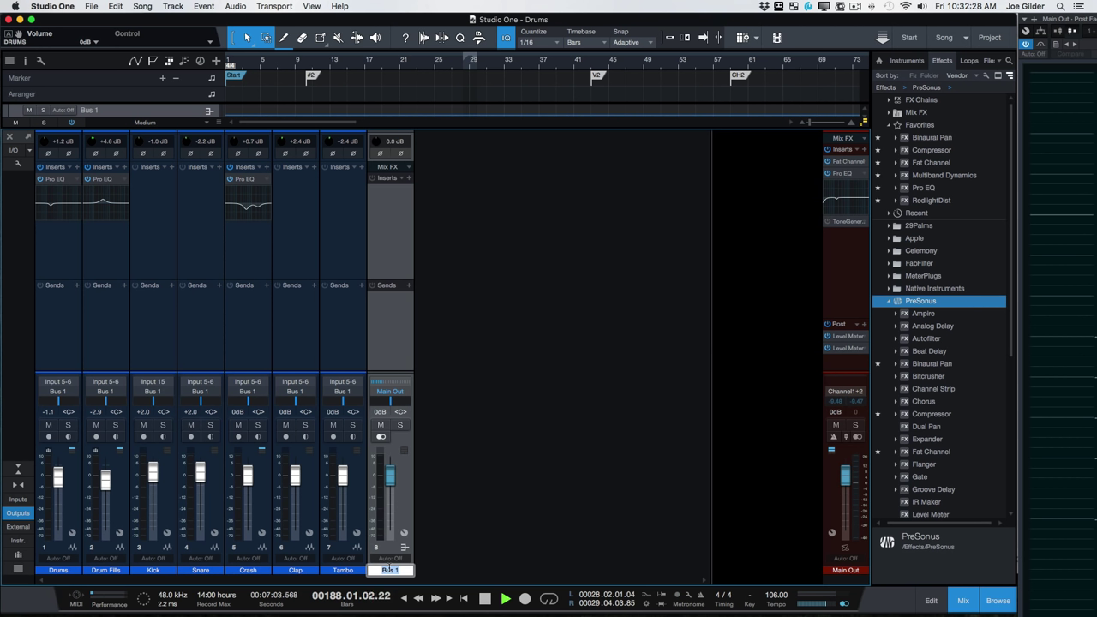
pyautogui.write('DRUMS')
pyautogui.press('Return')
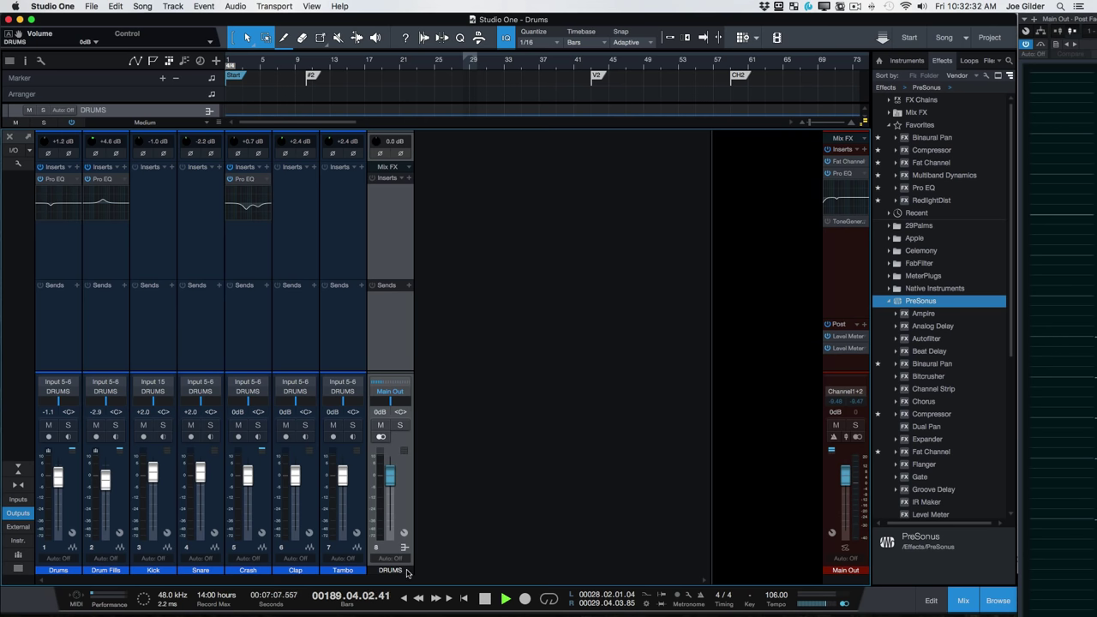
# Colour the DRUMS bus red.
pyautogui.click(407, 572)
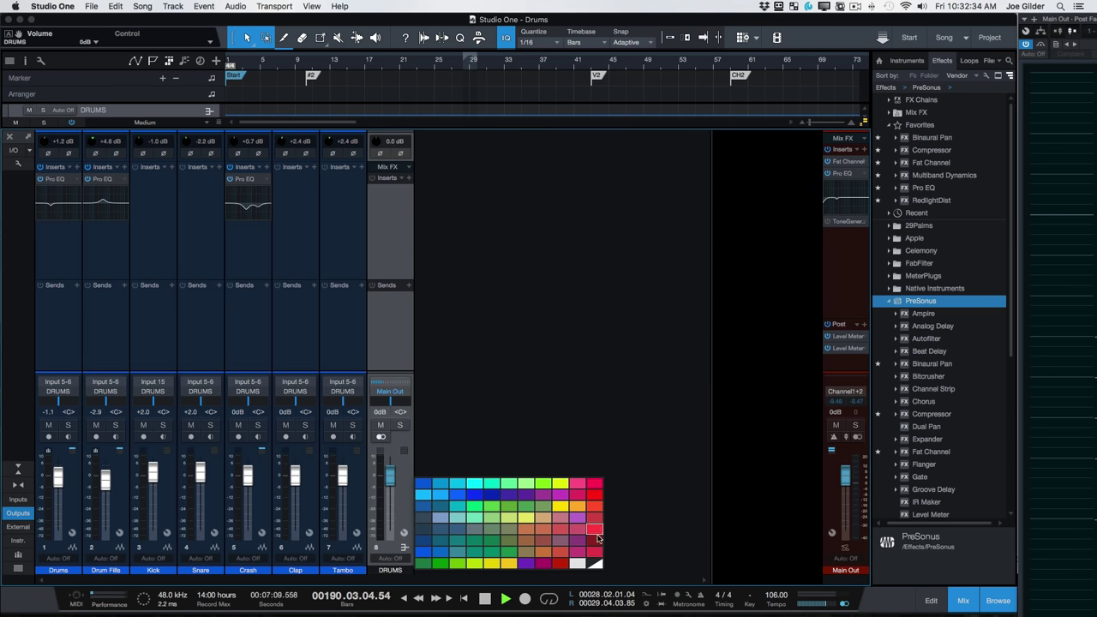
pyautogui.click(597, 538)
pyautogui.click(343, 328)
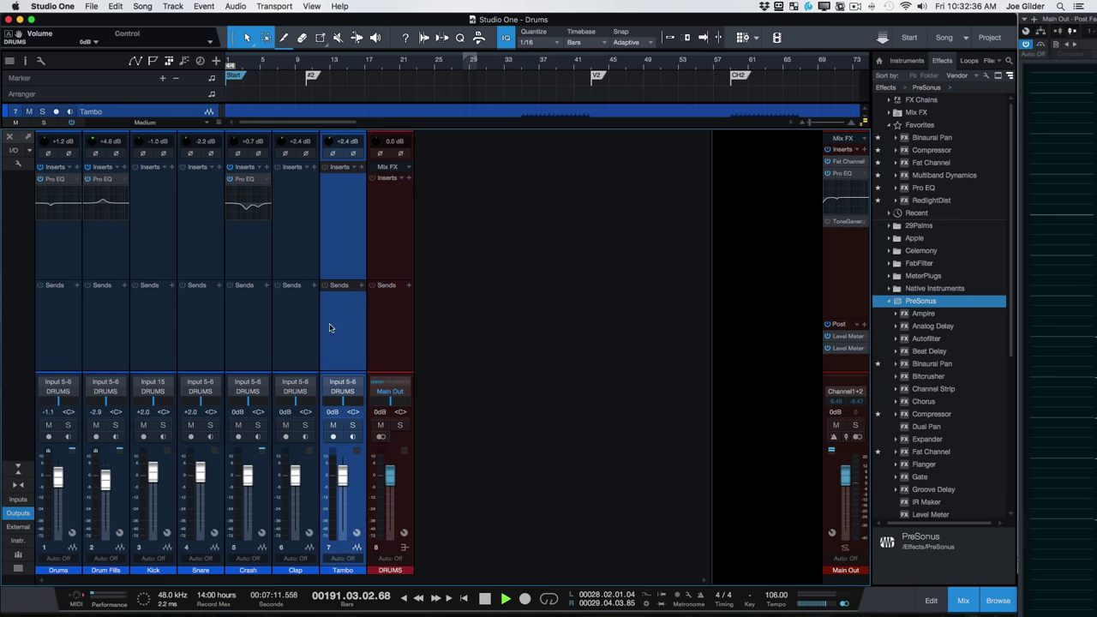
pyautogui.click(411, 318)
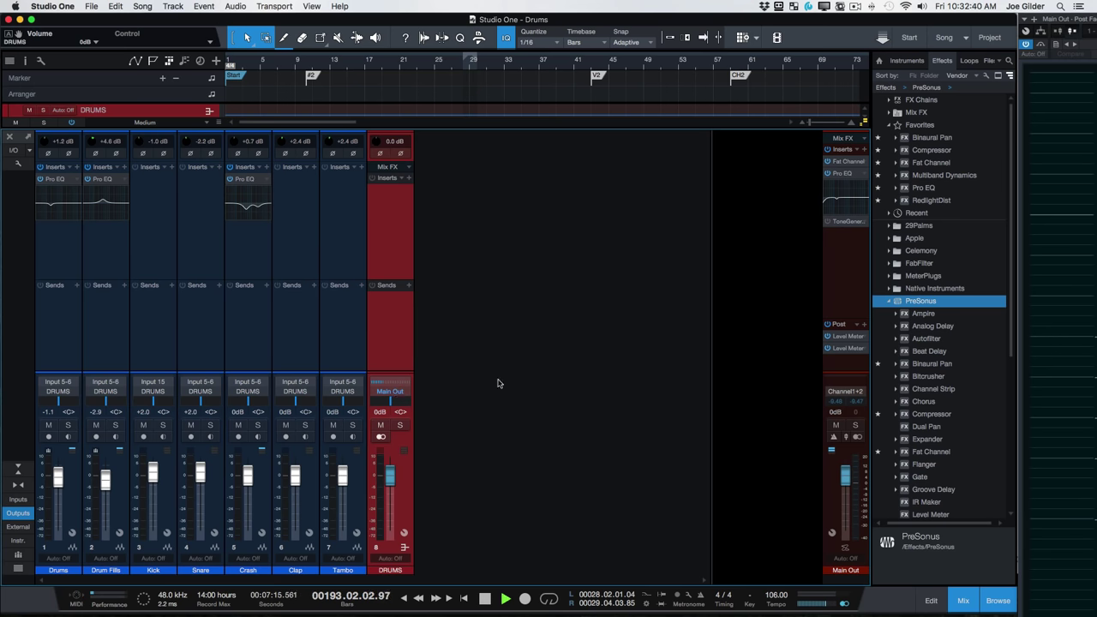
# Select Crash, Clap and Tambo, add a bus for them, and name it SUB.
pyautogui.click(151, 326)
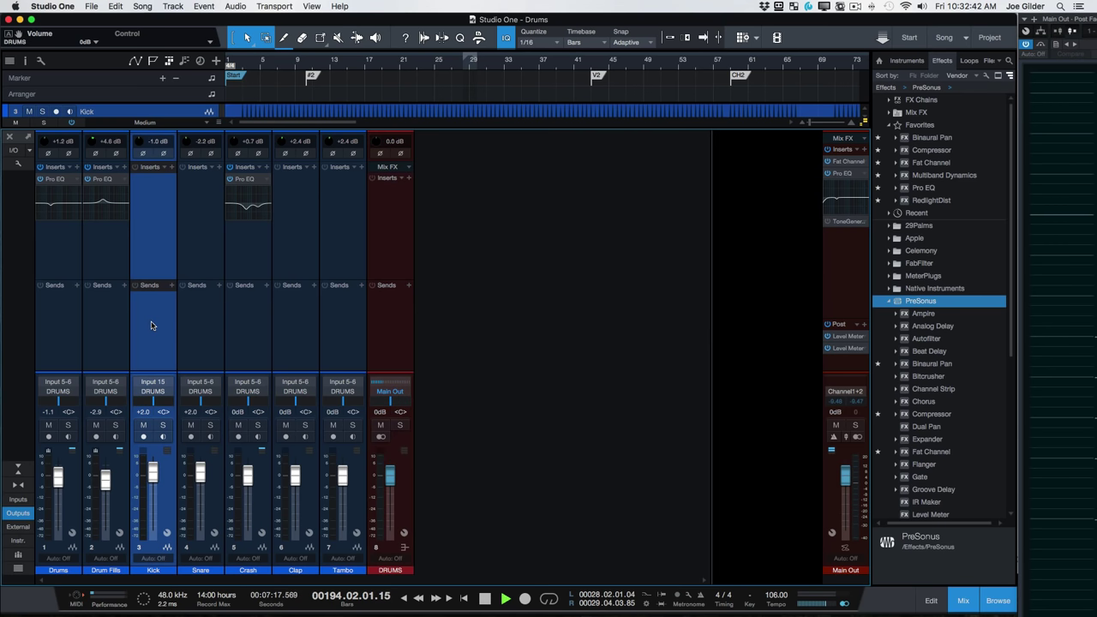
pyautogui.click(208, 329)
pyautogui.click(299, 339)
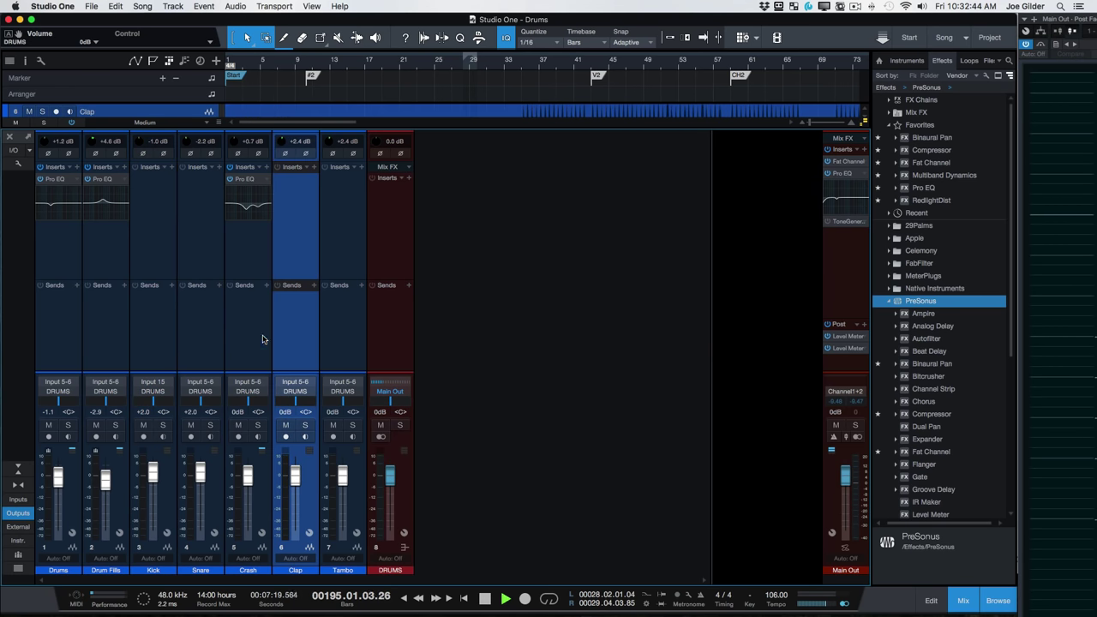
pyautogui.click(264, 339)
pyautogui.keyDown('shift'); pyautogui.click(313, 341); pyautogui.keyUp('shift')
pyautogui.rightClick(345, 339)
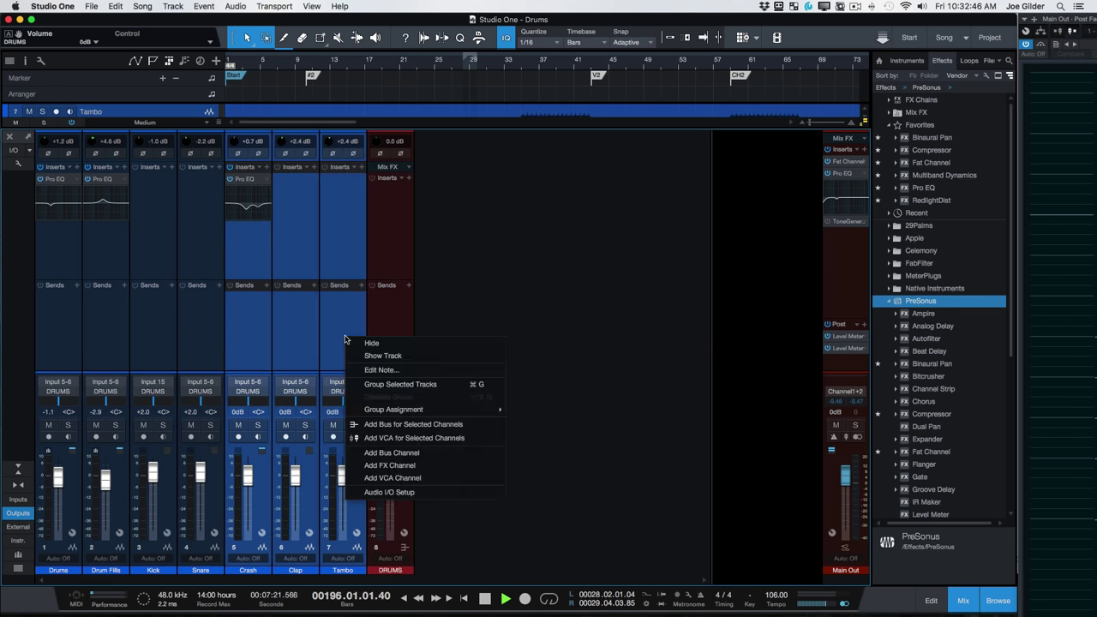
pyautogui.click(378, 425)
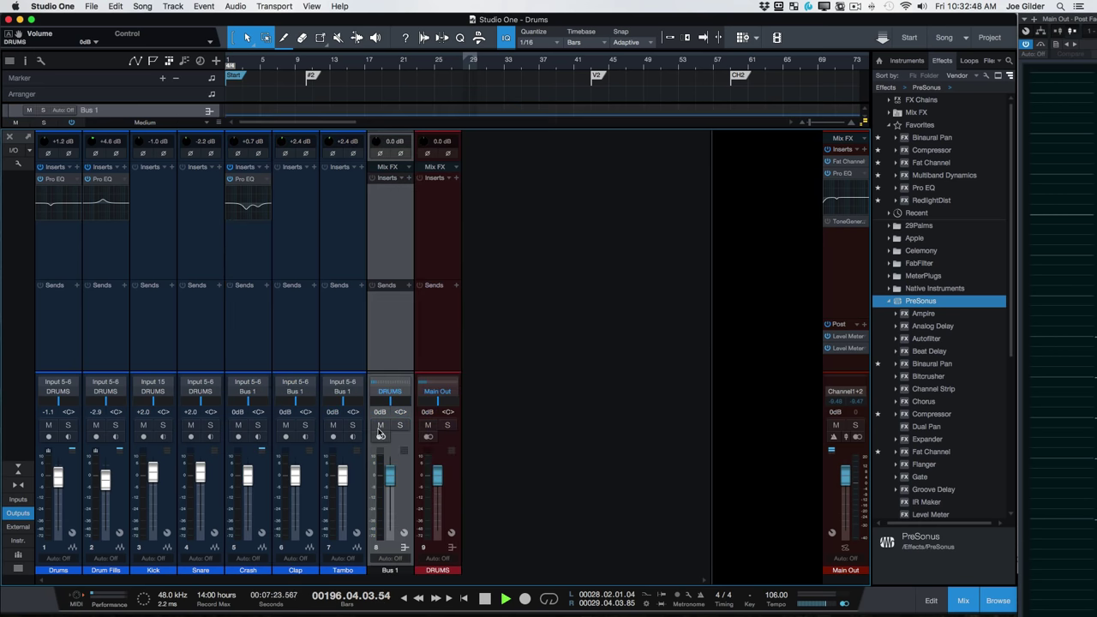
pyautogui.doubleClick(391, 570)
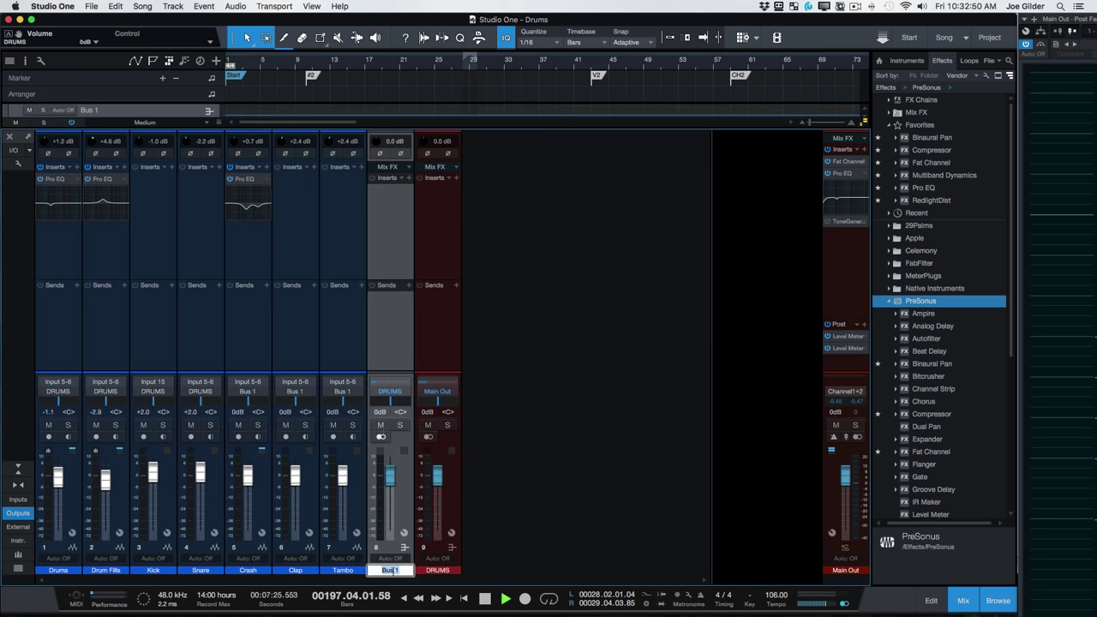
pyautogui.write('SUB')
pyautogui.press('Return')
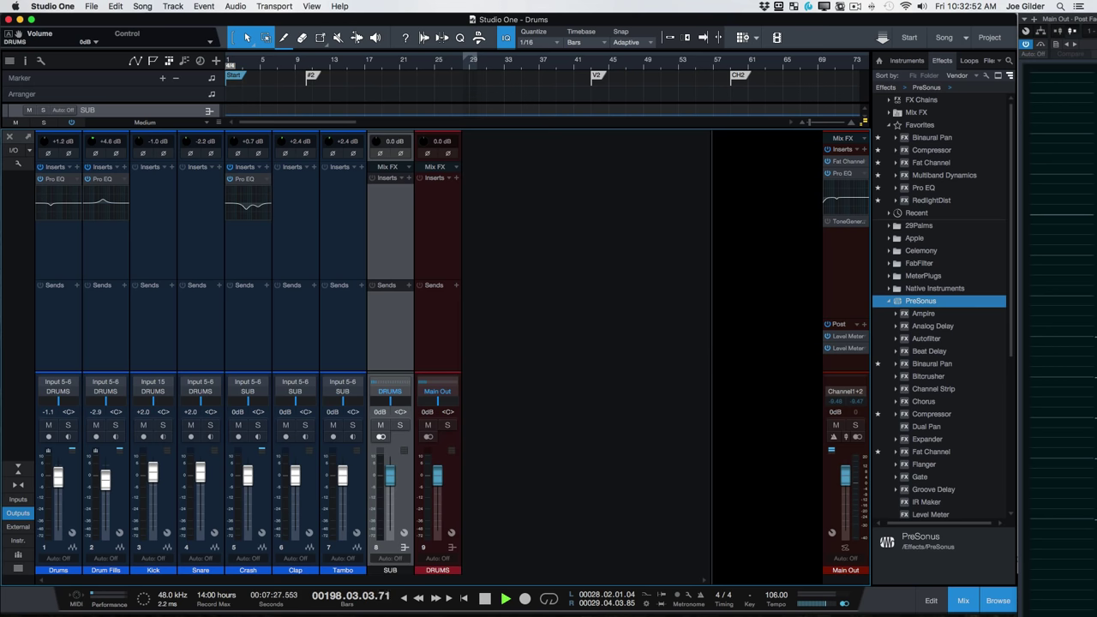
# Click through the drum channels, SUB, DRUMS bus and Main Out to check the routing.
pyautogui.click(253, 340)
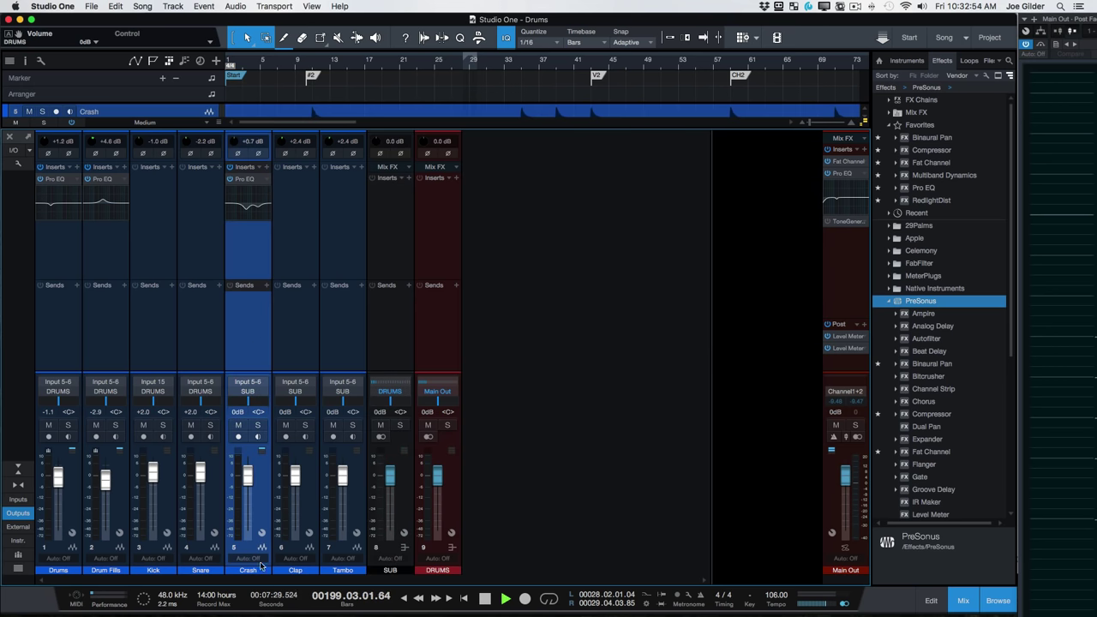
pyautogui.keyDown('shift'); pyautogui.click(342, 347); pyautogui.keyUp('shift')
pyautogui.click(396, 331)
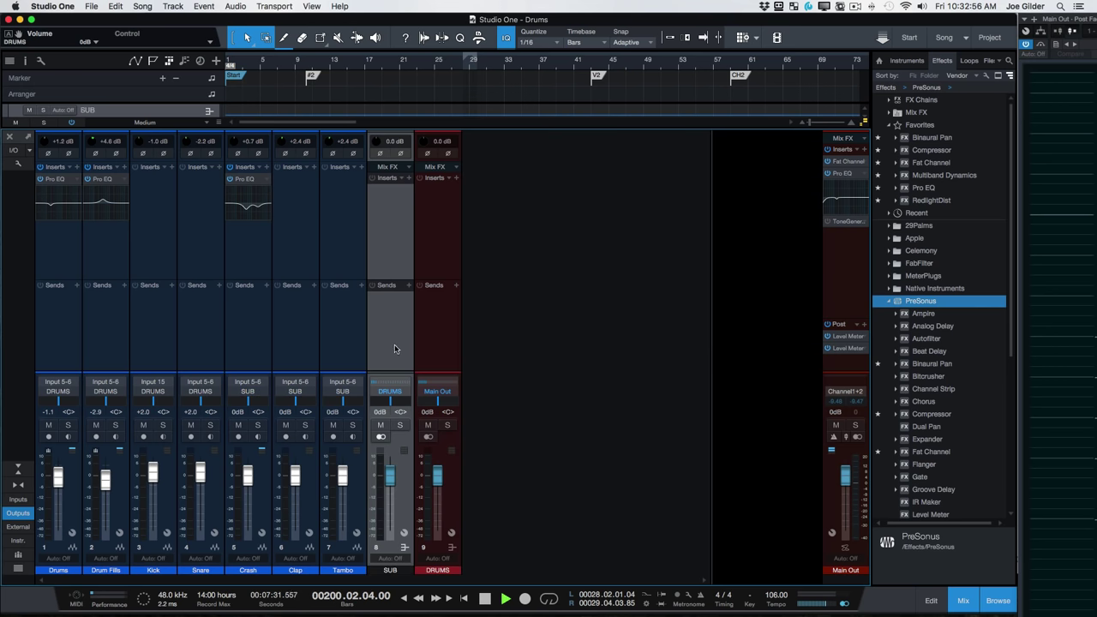
pyautogui.click(455, 346)
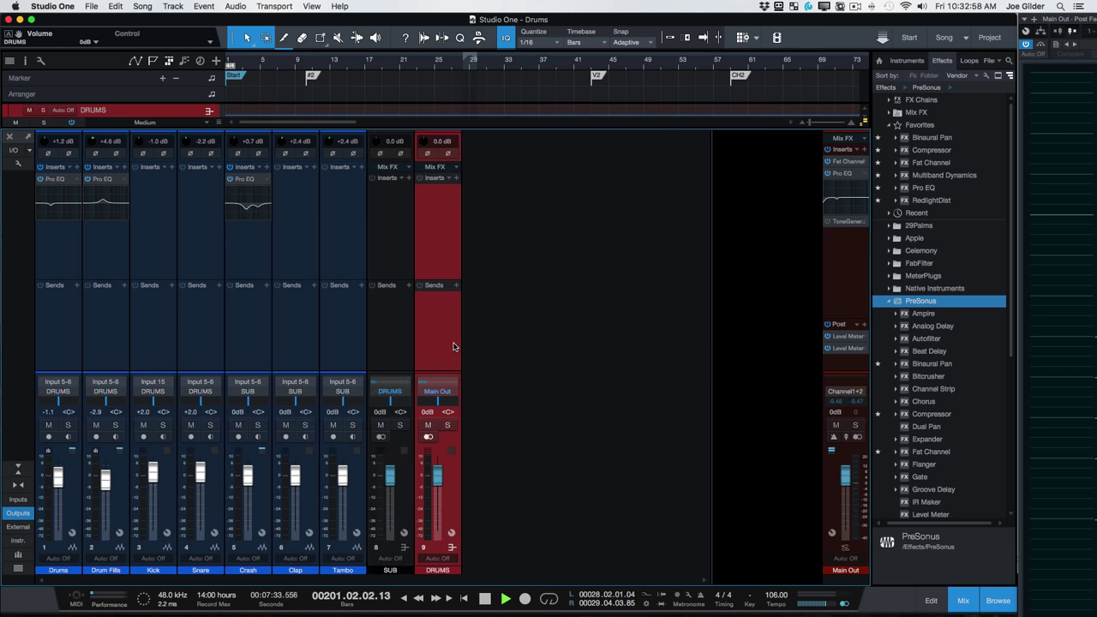
pyautogui.click(403, 336)
pyautogui.click(351, 340)
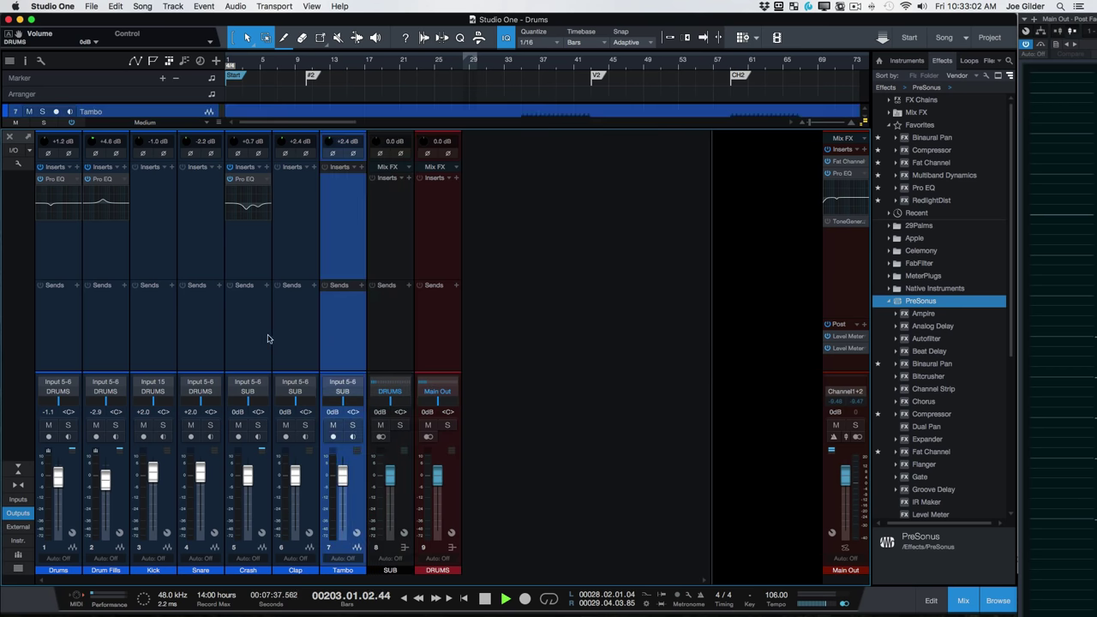
pyautogui.keyDown('shift'); pyautogui.click(262, 340); pyautogui.keyUp('shift')
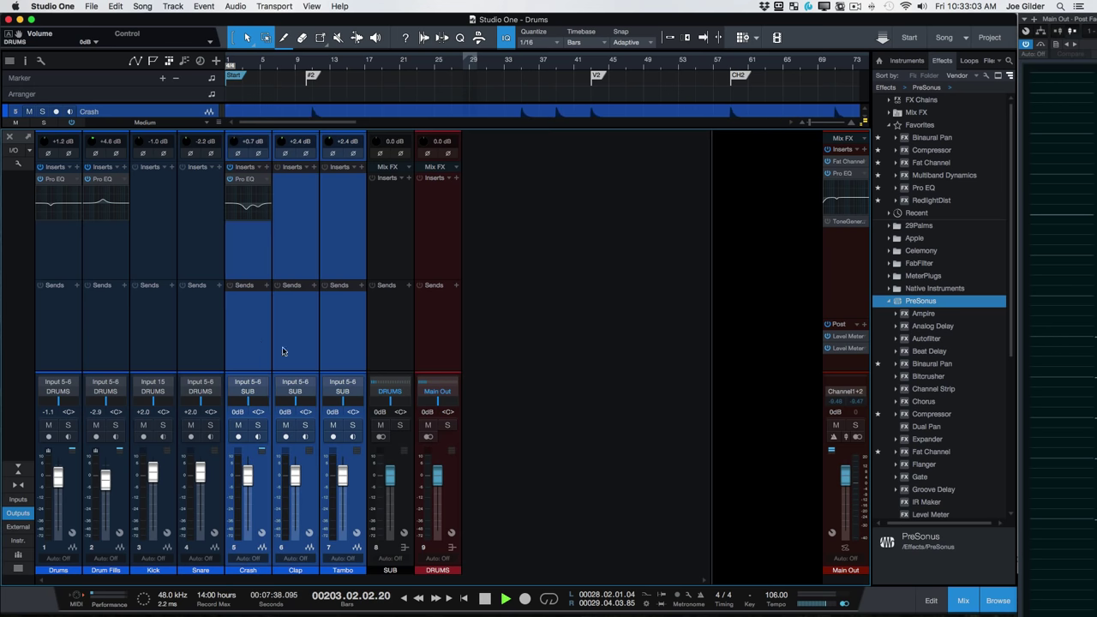
pyautogui.click(62, 336)
pyautogui.keyDown('shift'); pyautogui.click(361, 337); pyautogui.keyUp('shift')
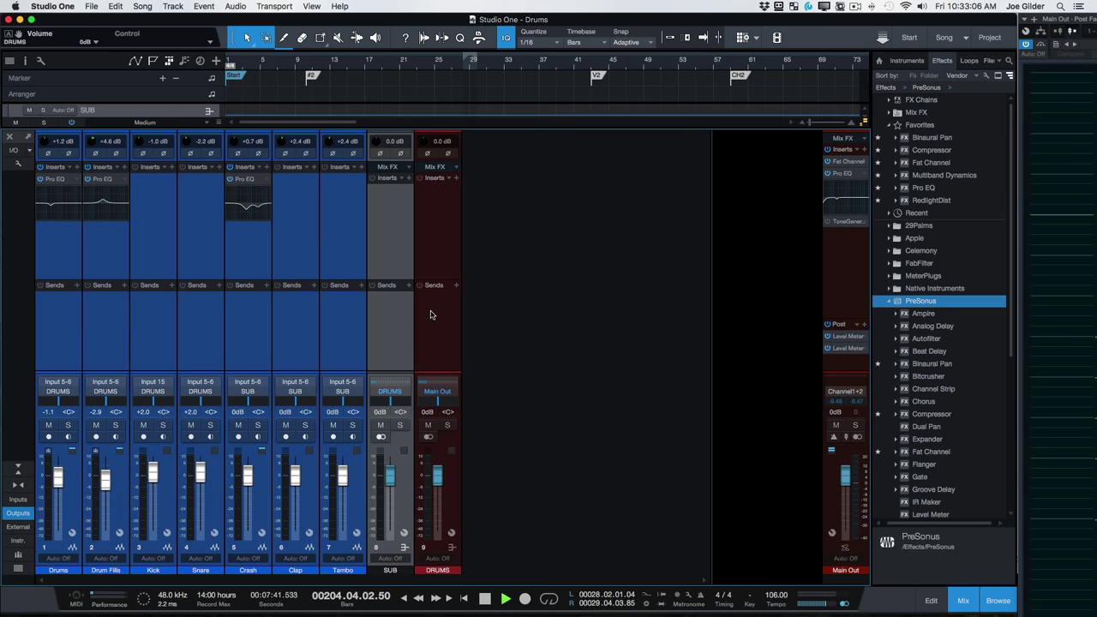
pyautogui.click(433, 313)
pyautogui.click(857, 288)
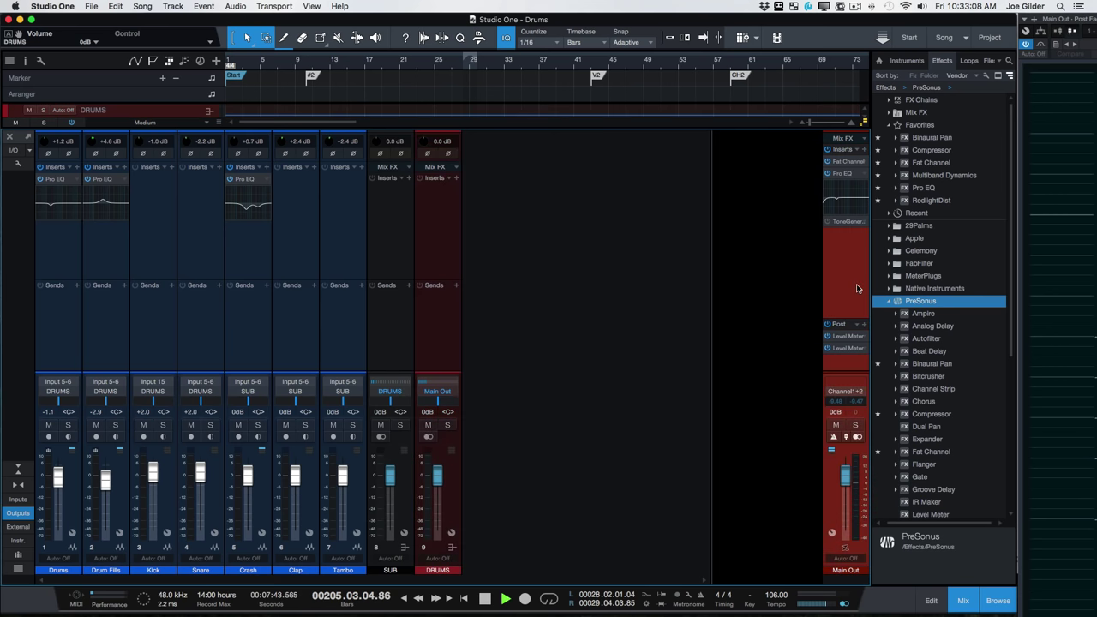
# Insert Pro EQ on the DRUMS bus and cut its mid band about 7 dB at 450 Hz.
pyautogui.click(449, 316)
pyautogui.moveTo(908, 189); pyautogui.dragTo(438, 224)
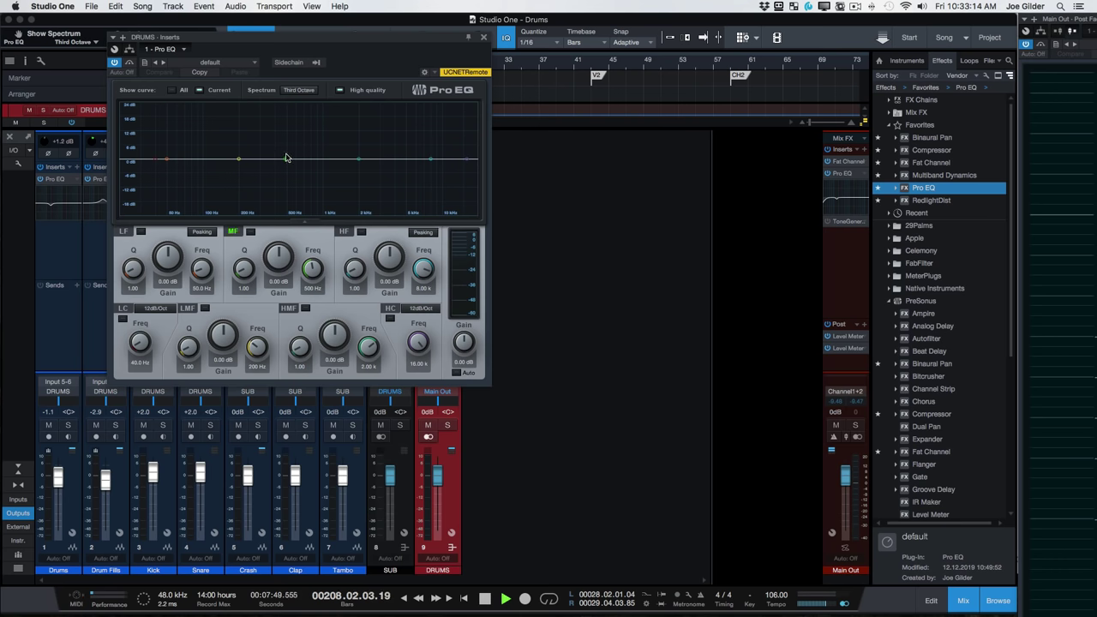
pyautogui.moveTo(286, 159); pyautogui.dragTo(281, 179)
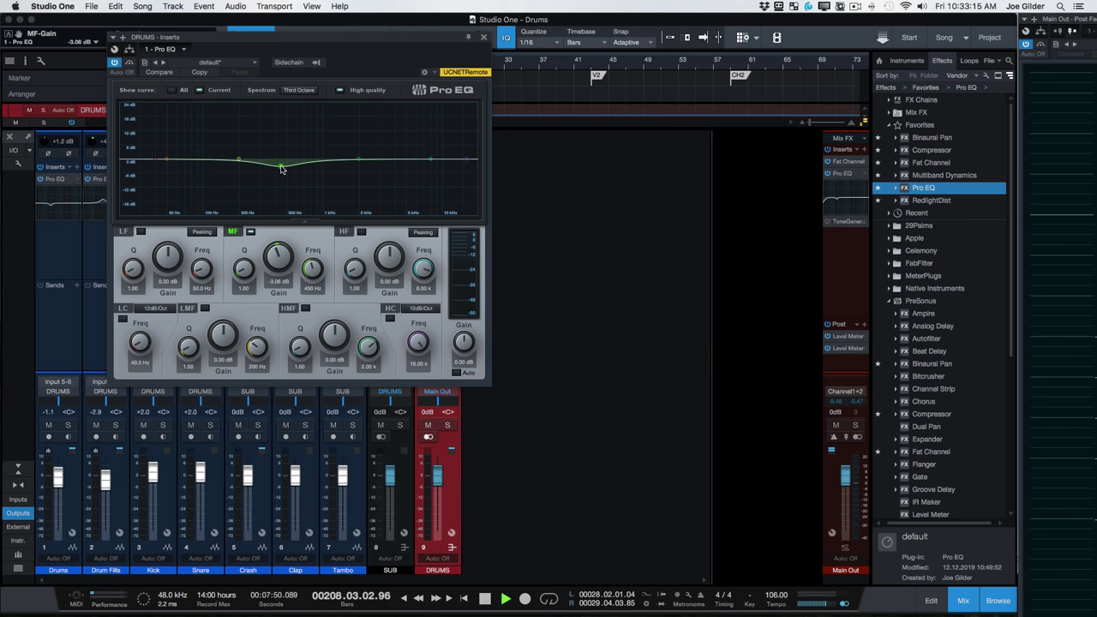
pyautogui.click(484, 37)
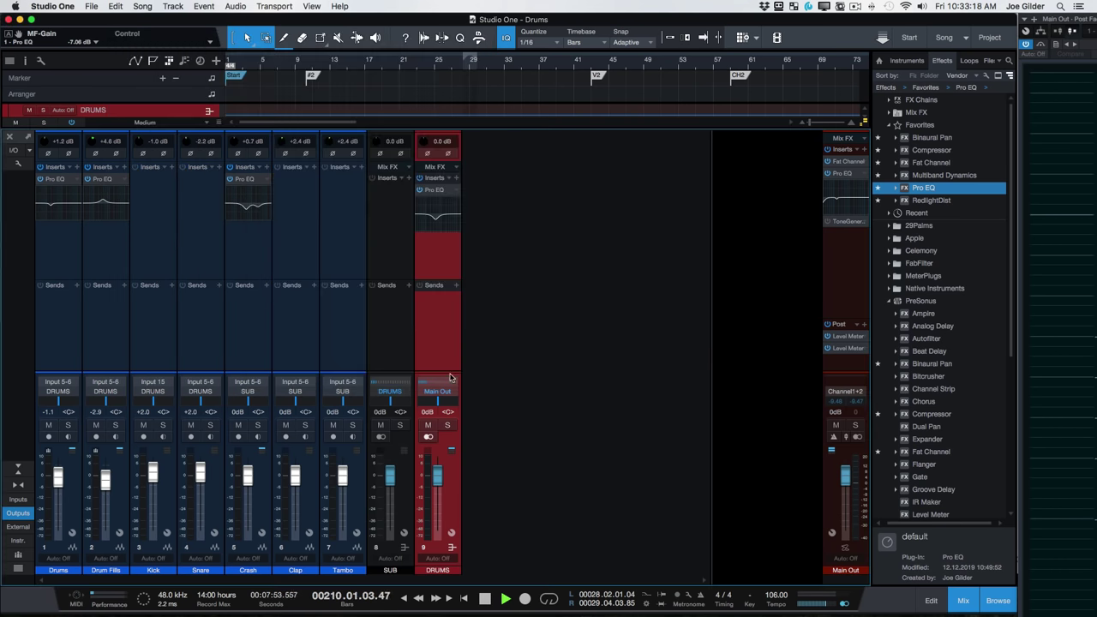
# Stop playback and briefly view the arrangement before returning to the mixer console.
pyautogui.press('space')
pyautogui.press('f')
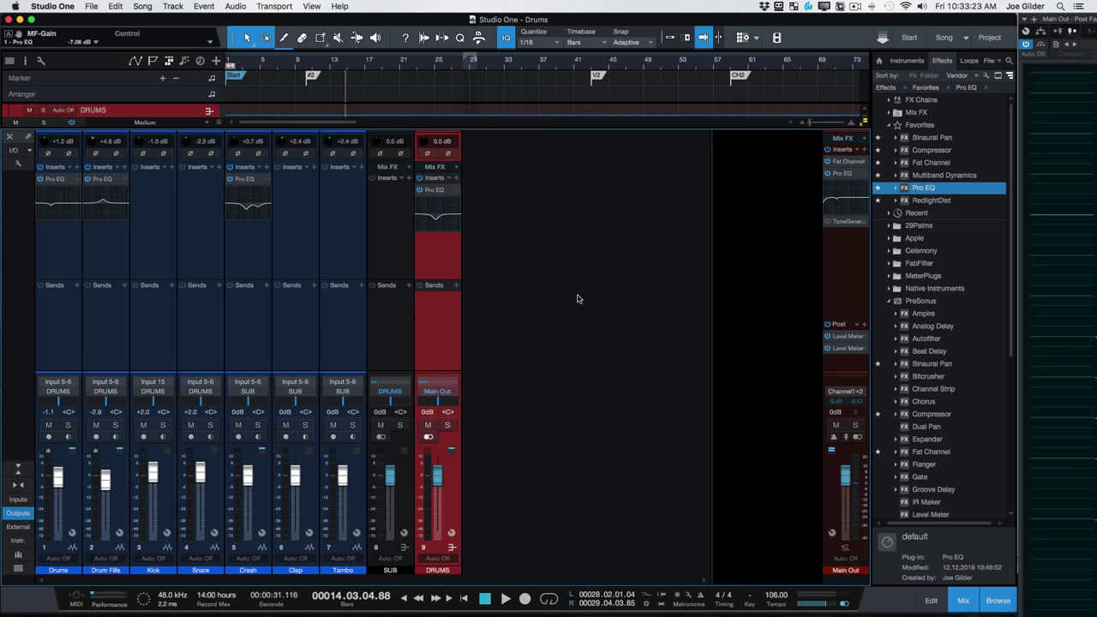
pyautogui.press('F3')
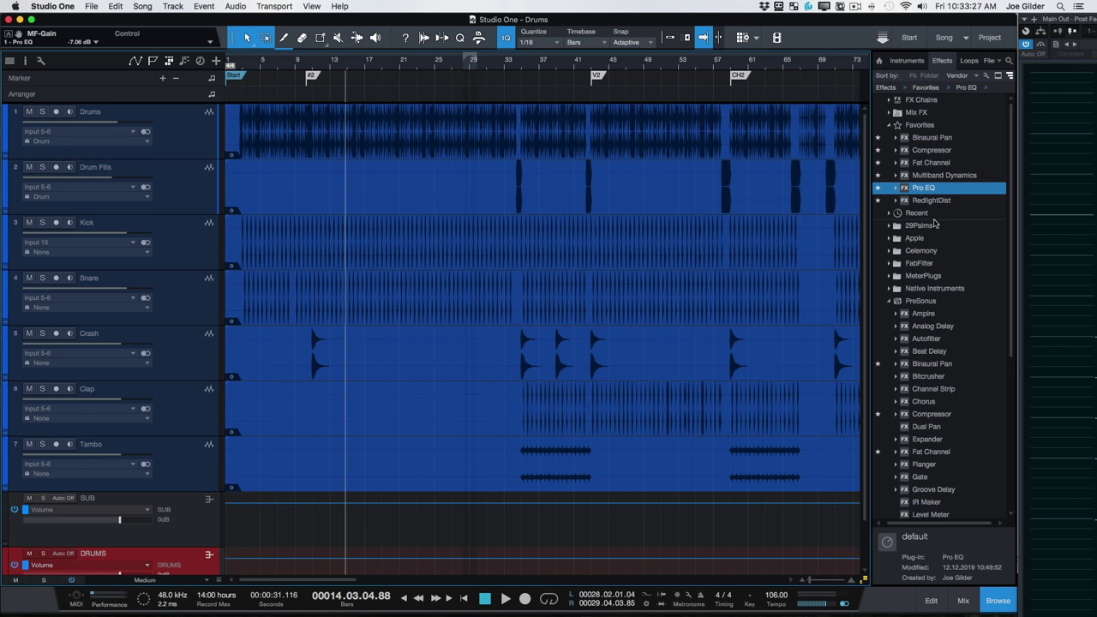
pyautogui.press('F3')
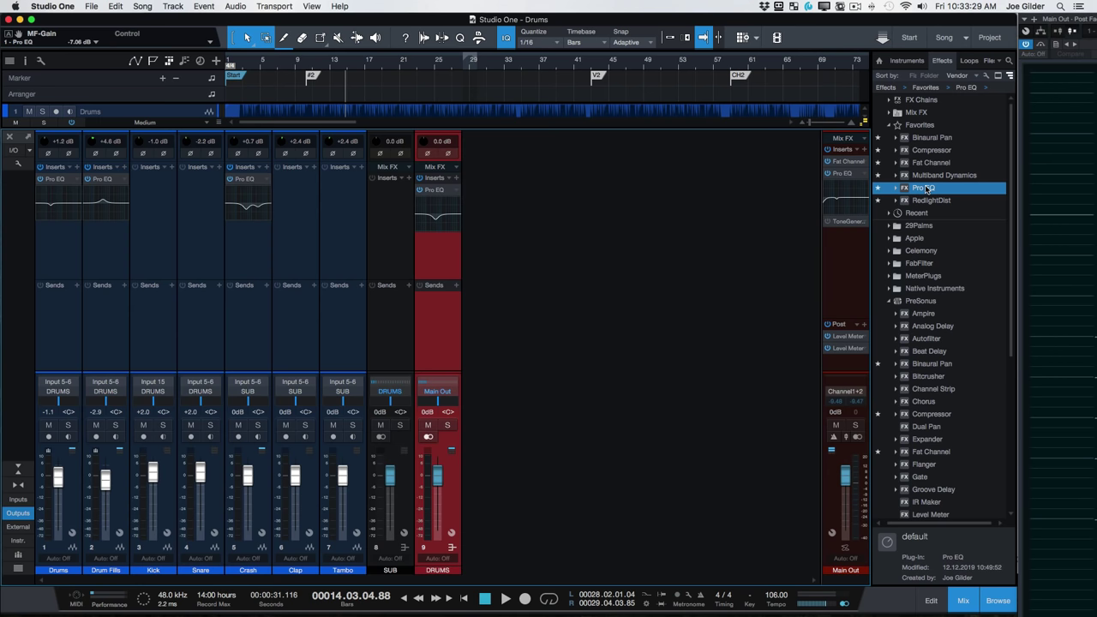
# Add a Pro EQ insert to the SUB bus from the Effects browser.
pyautogui.click(408, 178)
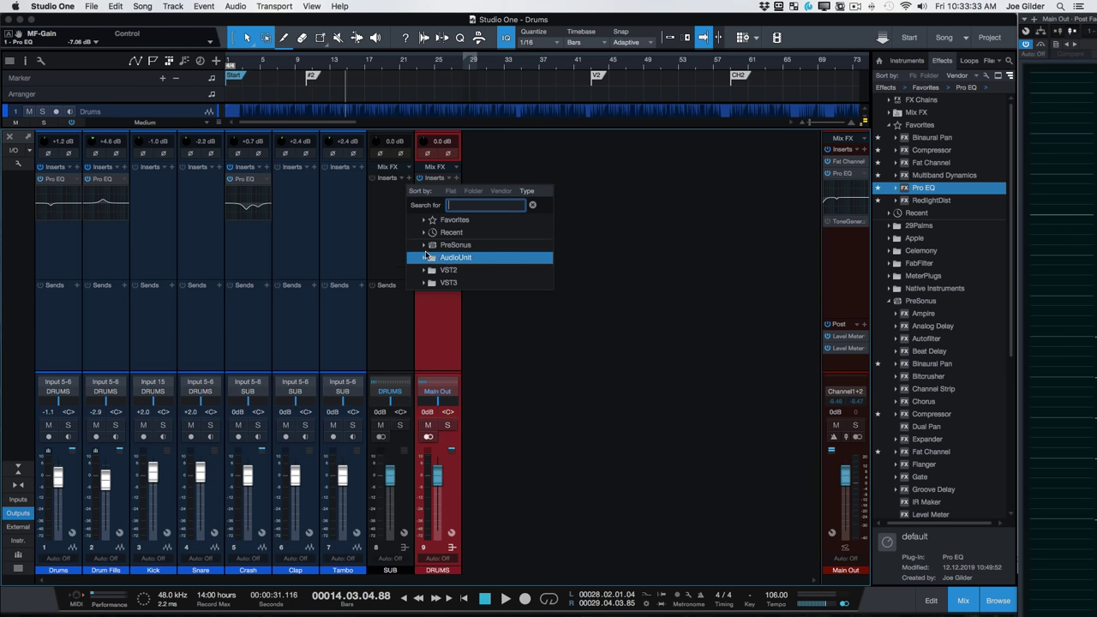
pyautogui.click(455, 245)
pyautogui.click(459, 236)
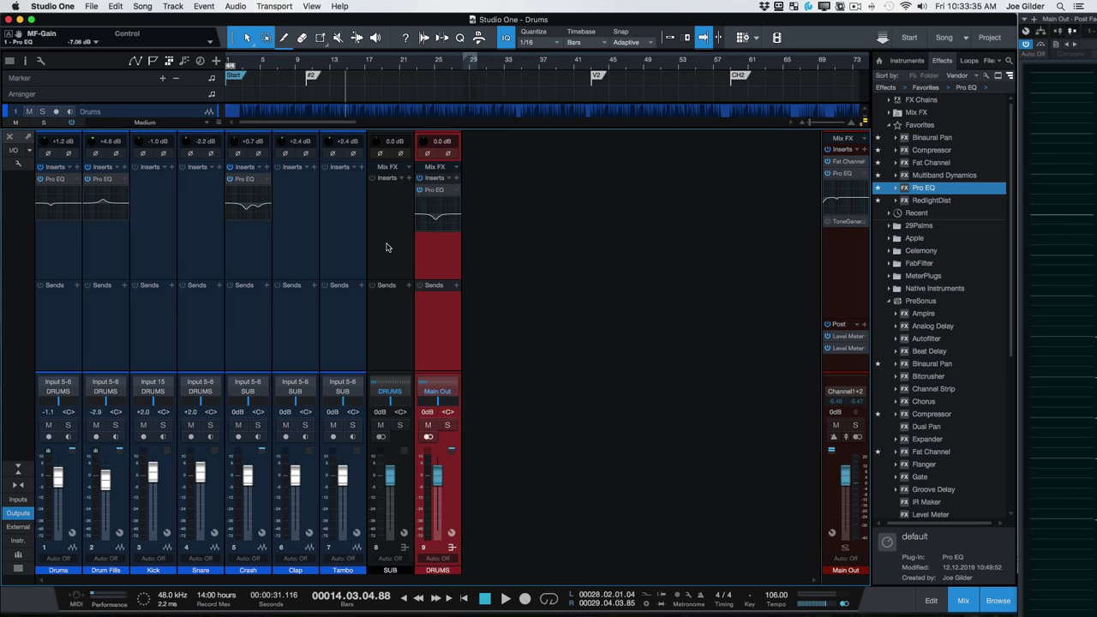
pyautogui.click(444, 246)
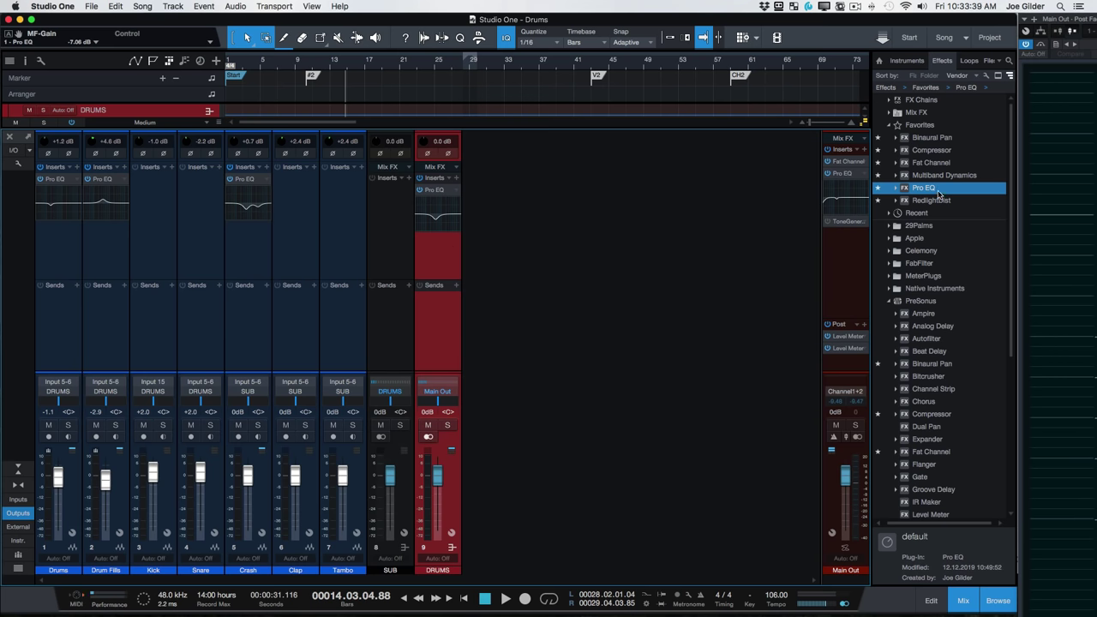
pyautogui.moveTo(939, 193); pyautogui.dragTo(379, 257)
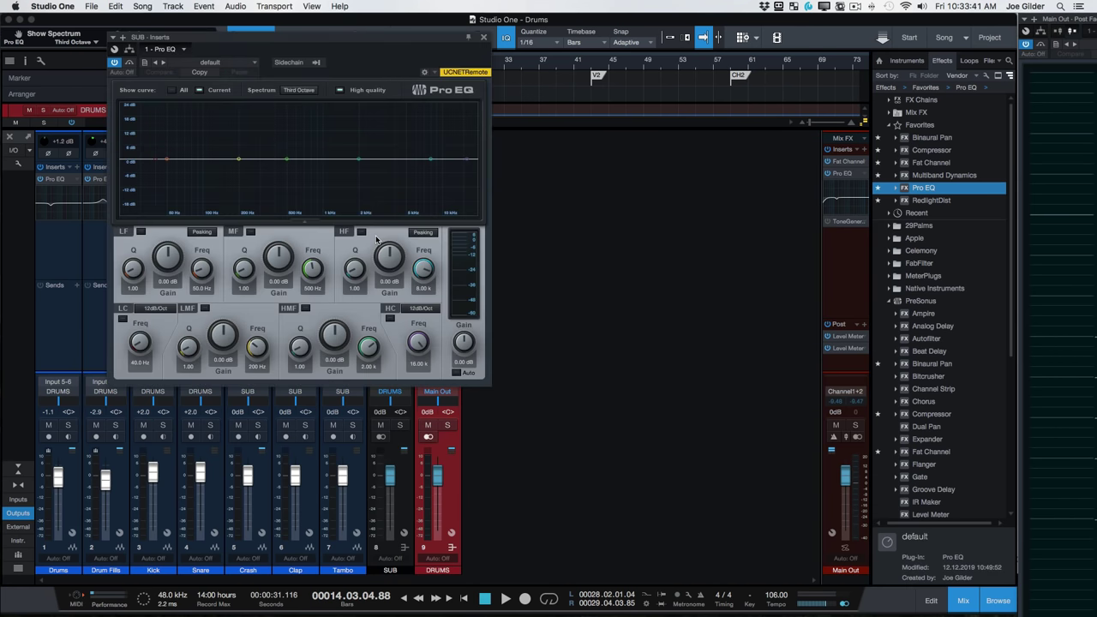
# Add another Pro EQ to the Drums track from the arrangement view.
pyautogui.click(483, 36)
pyautogui.press('F3')
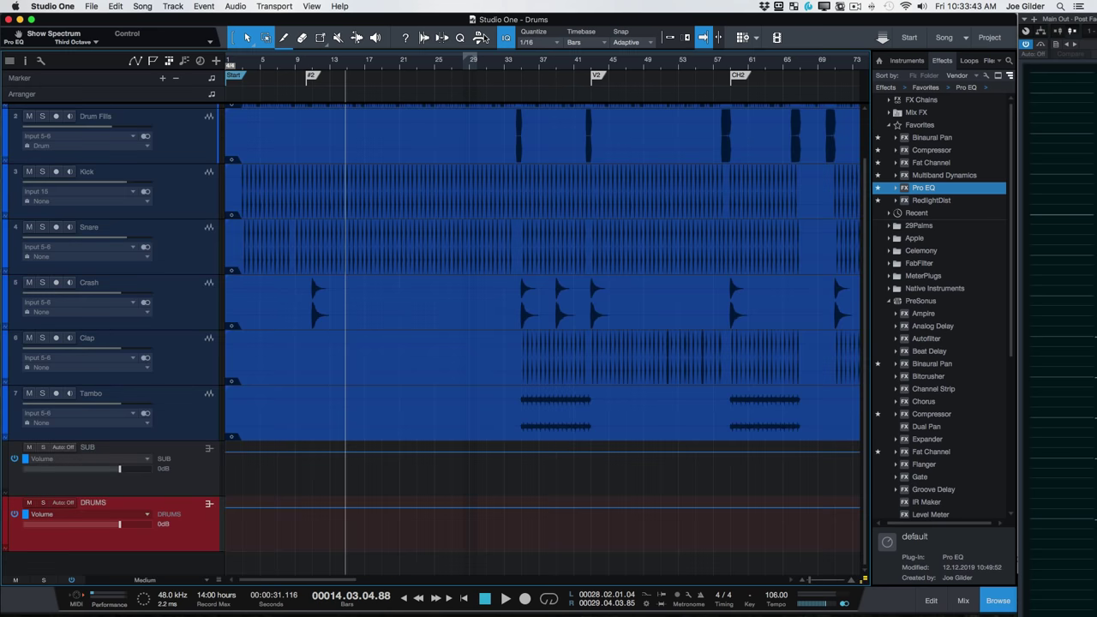
pyautogui.scroll(2, 493, 301)
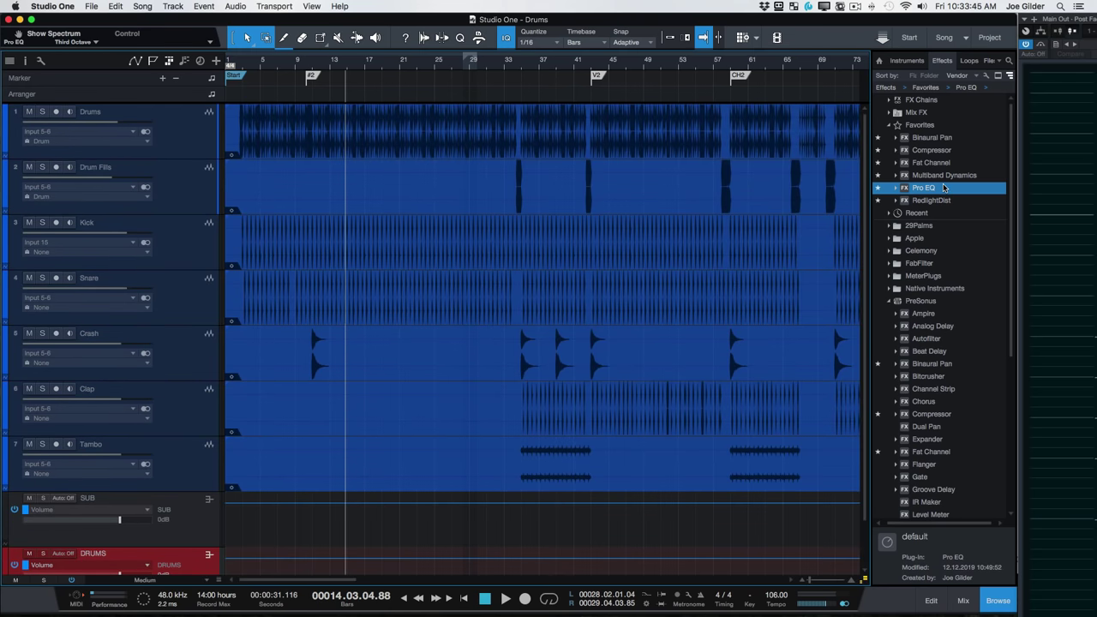
pyautogui.click(180, 113)
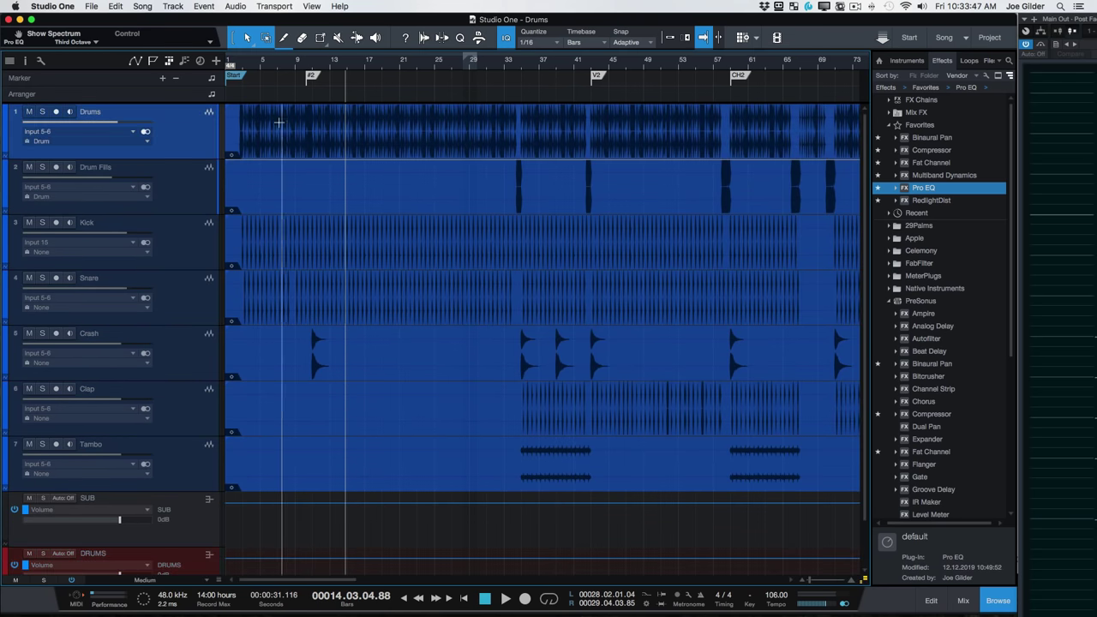
pyautogui.moveTo(942, 189); pyautogui.dragTo(739, 130)
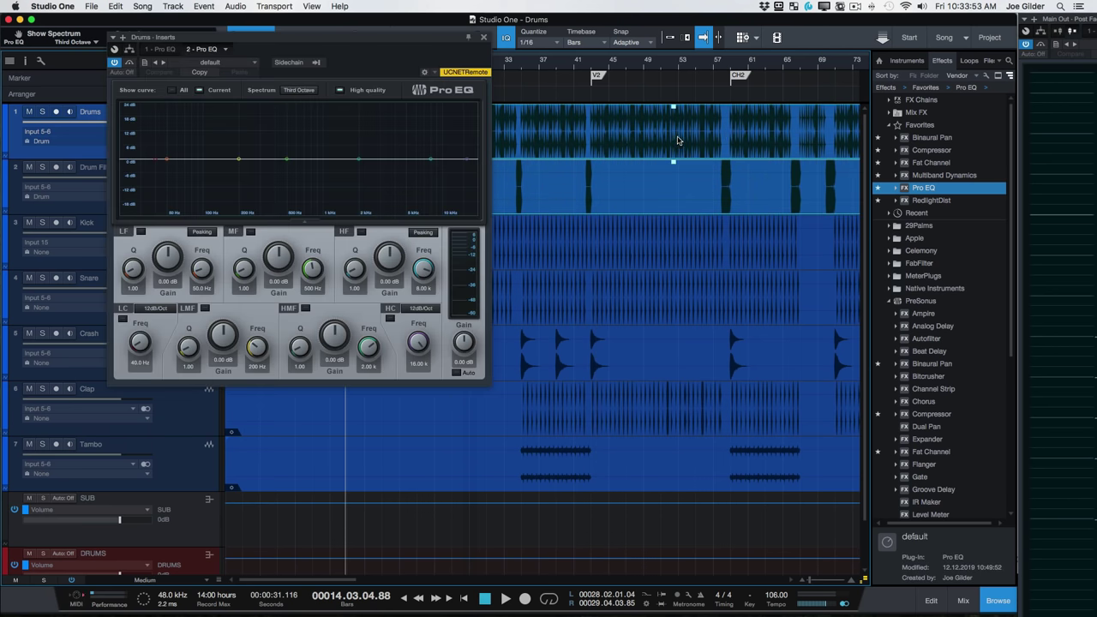
pyautogui.click(483, 37)
# Expand the Room Reverb presets in the PreSonus Effects browser.
pyautogui.press('F3')
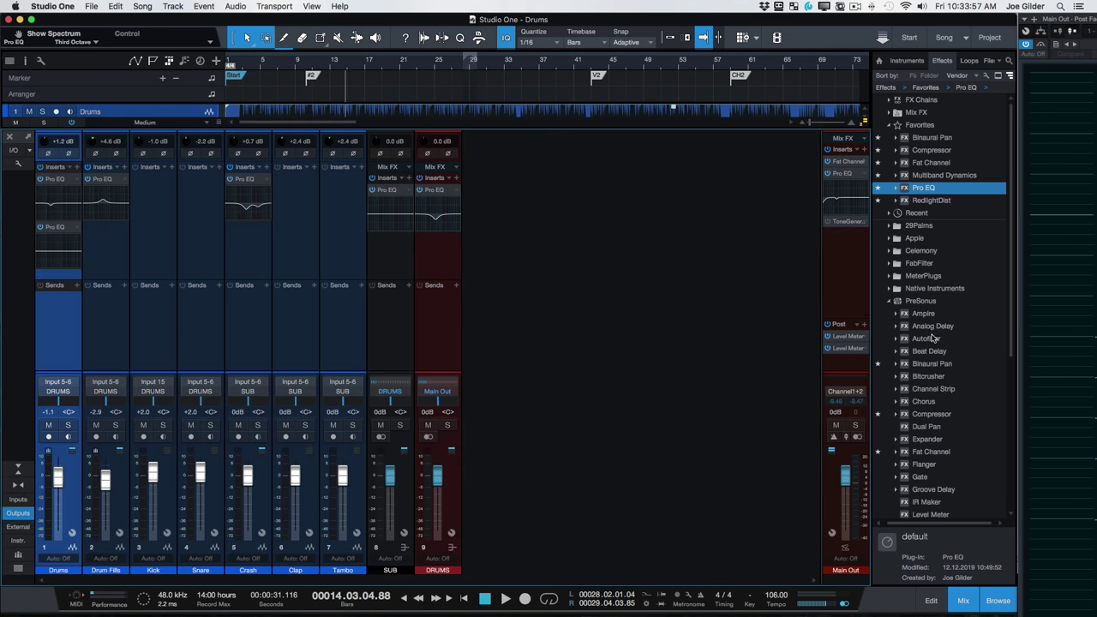
pyautogui.click(934, 333)
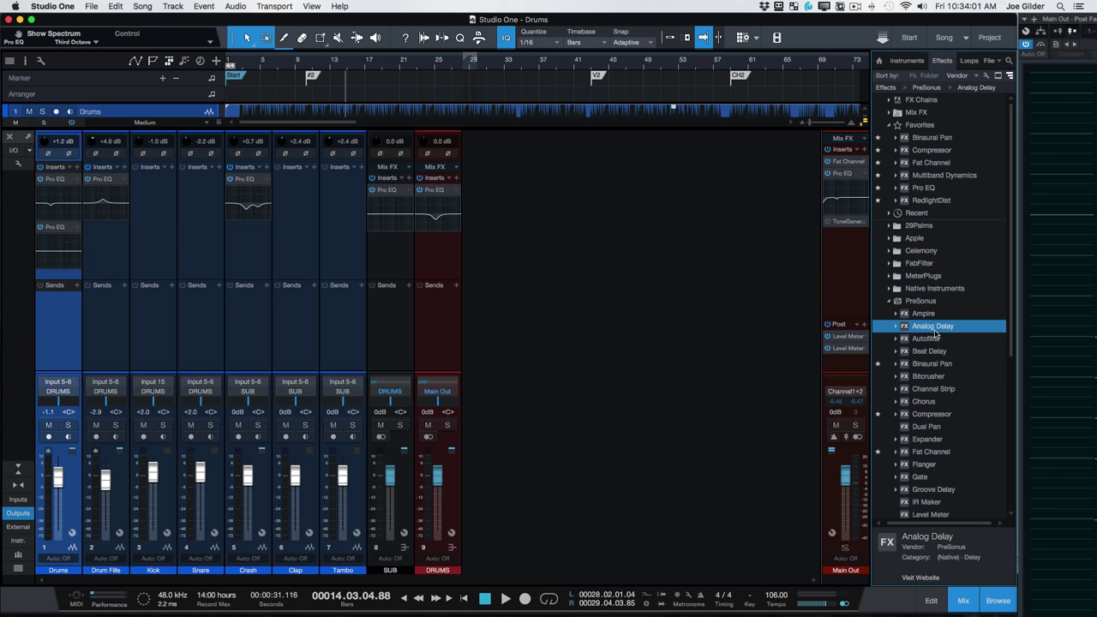
pyautogui.scroll(-3, 948, 369)
pyautogui.scroll(-3, 948, 386)
pyautogui.scroll(-3, 948, 429)
pyautogui.scroll(-1, 947, 463)
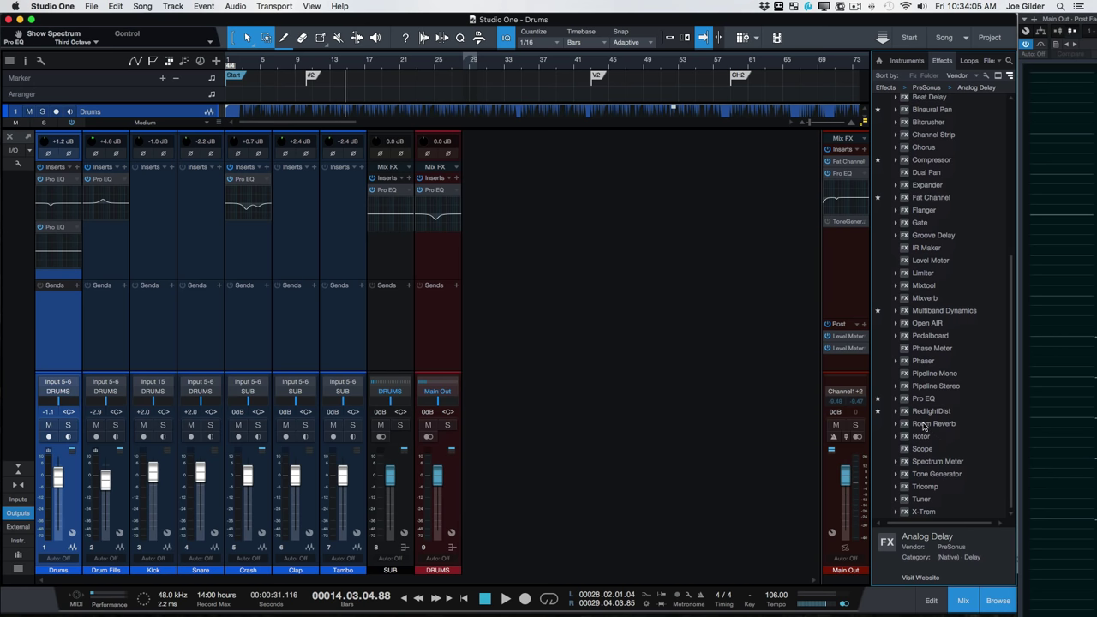
pyautogui.doubleClick(923, 426)
# Drop the Flat Plate preset on the Snare sends to create a Room Reverb FX channel.
pyautogui.scroll(-5, 948, 425)
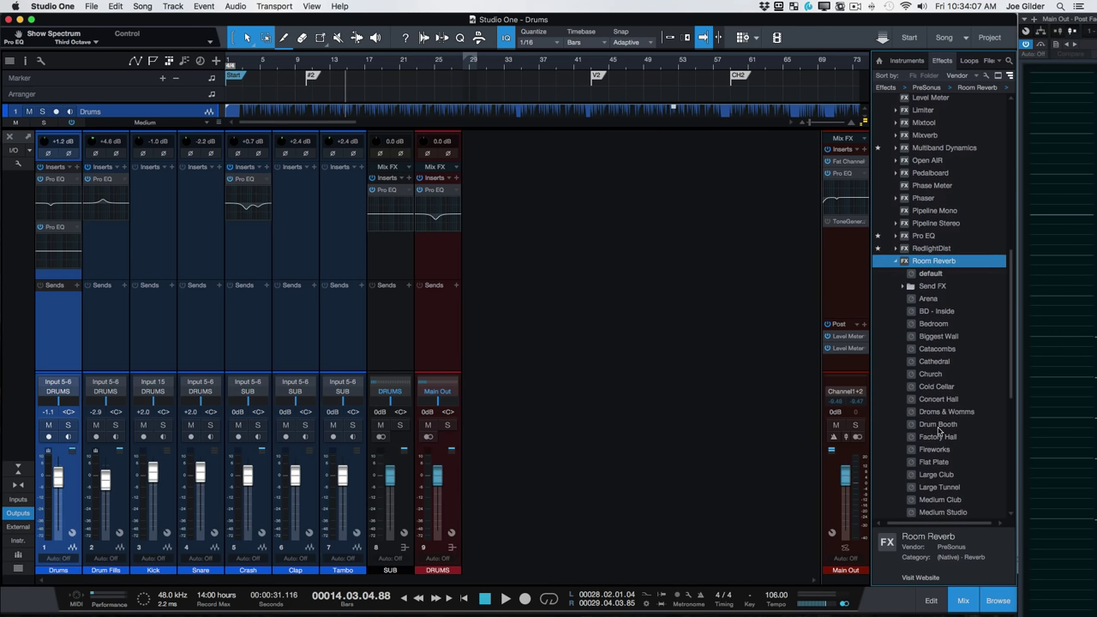
pyautogui.scroll(-1, 941, 428)
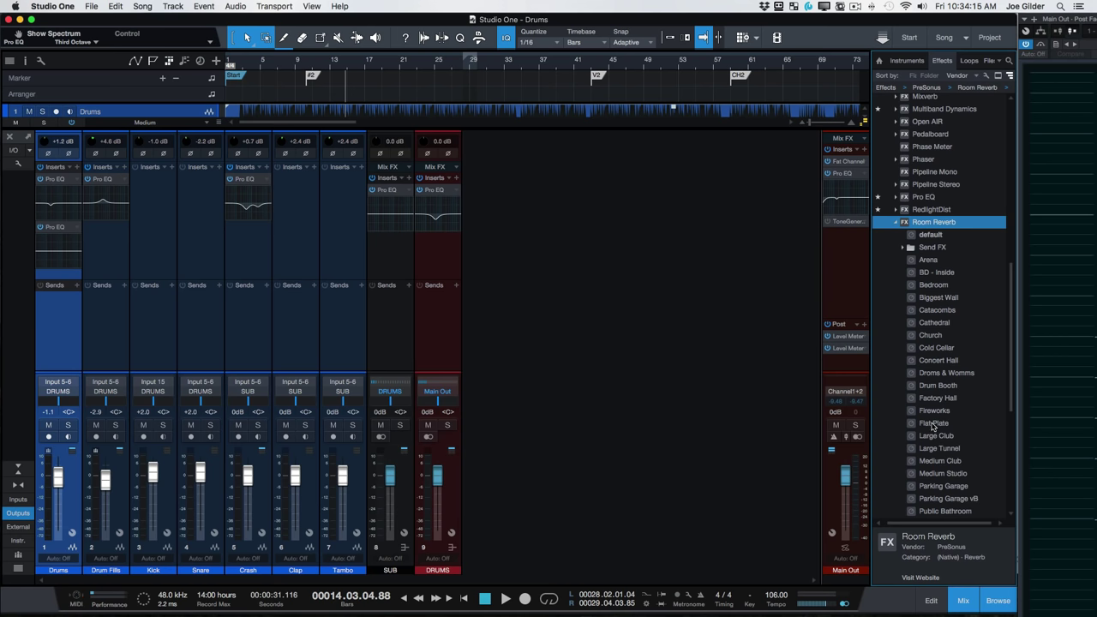
pyautogui.moveTo(935, 423); pyautogui.dragTo(754, 350)
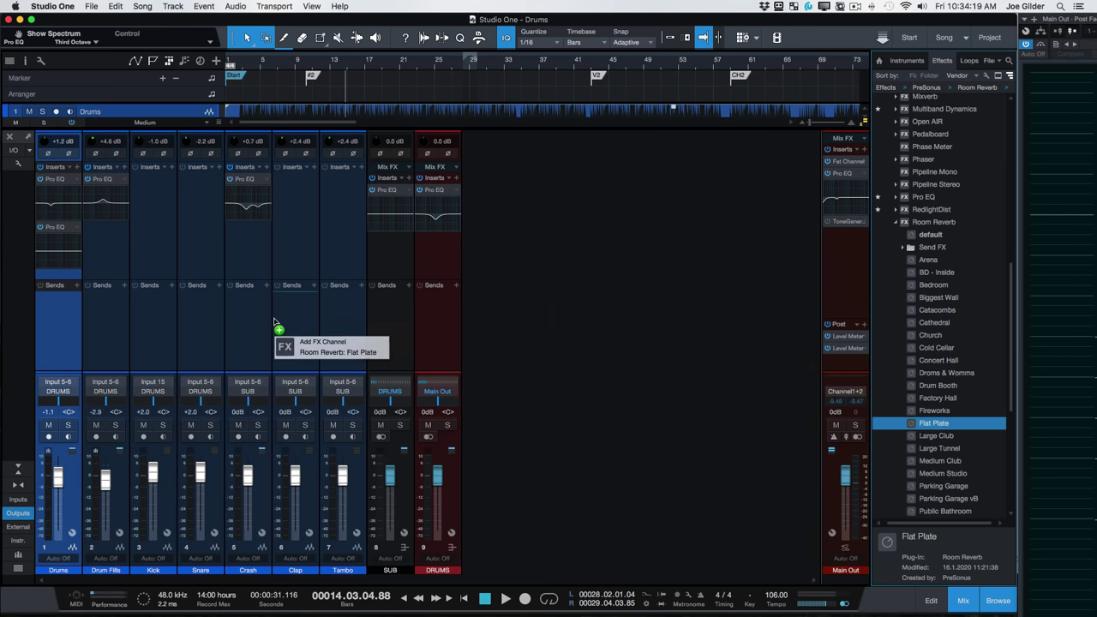
pyautogui.moveTo(755, 350)
pyautogui.mouseDown()
pyautogui.moveTo(185, 304)
pyautogui.moveTo(199, 311)
pyautogui.mouseUp()
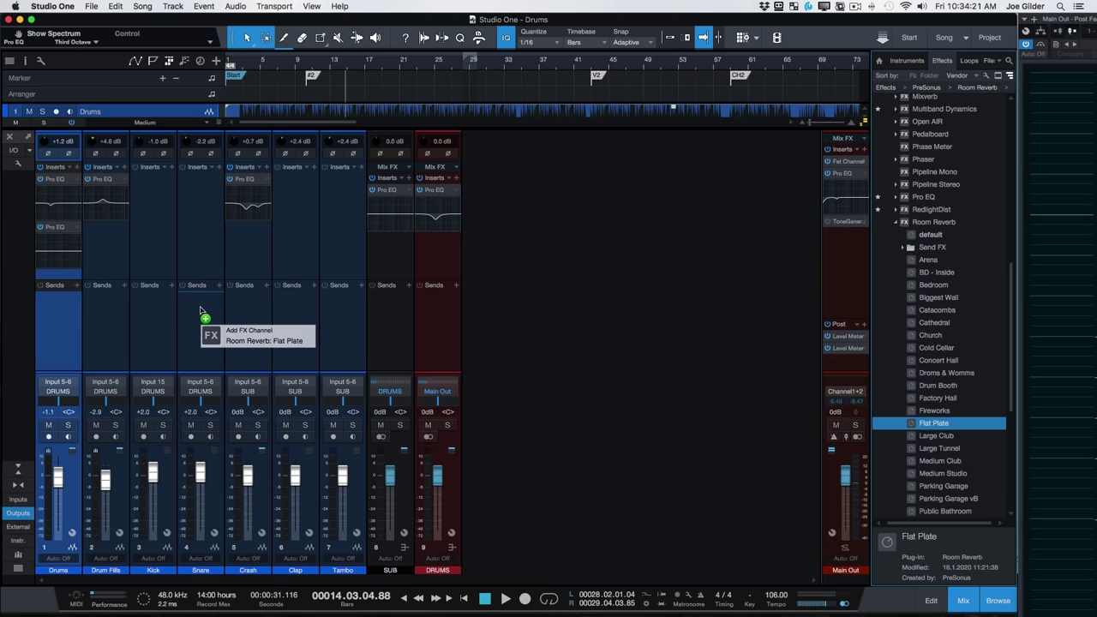
pyautogui.moveTo(200, 311); pyautogui.dragTo(201, 310)
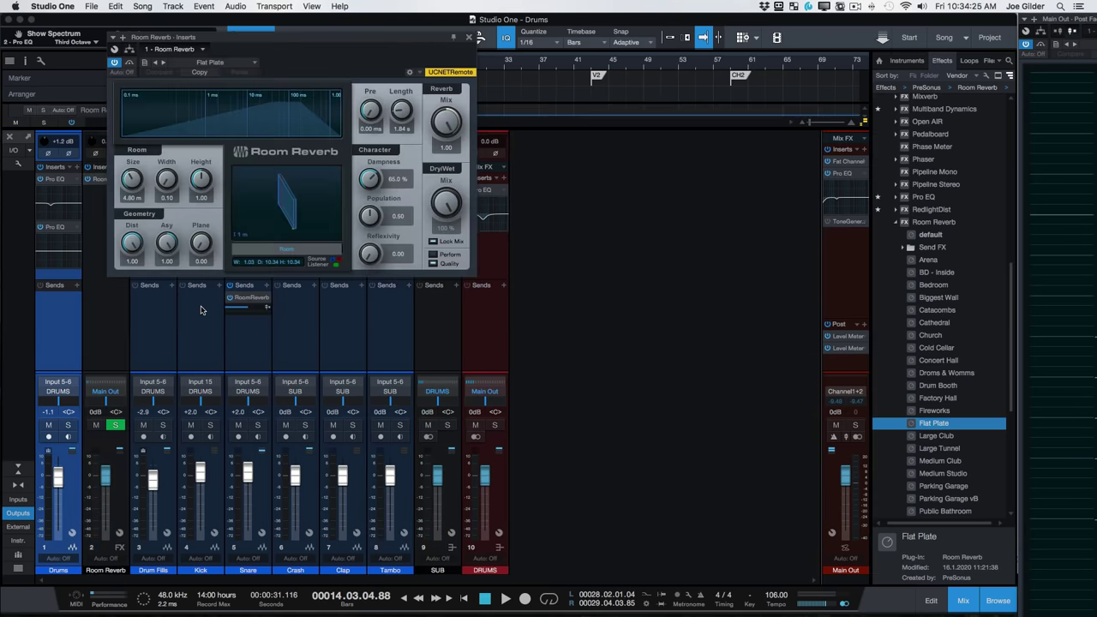
# Move the Room Reverb FX channel strip to sit right after Snare.
pyautogui.click(469, 37)
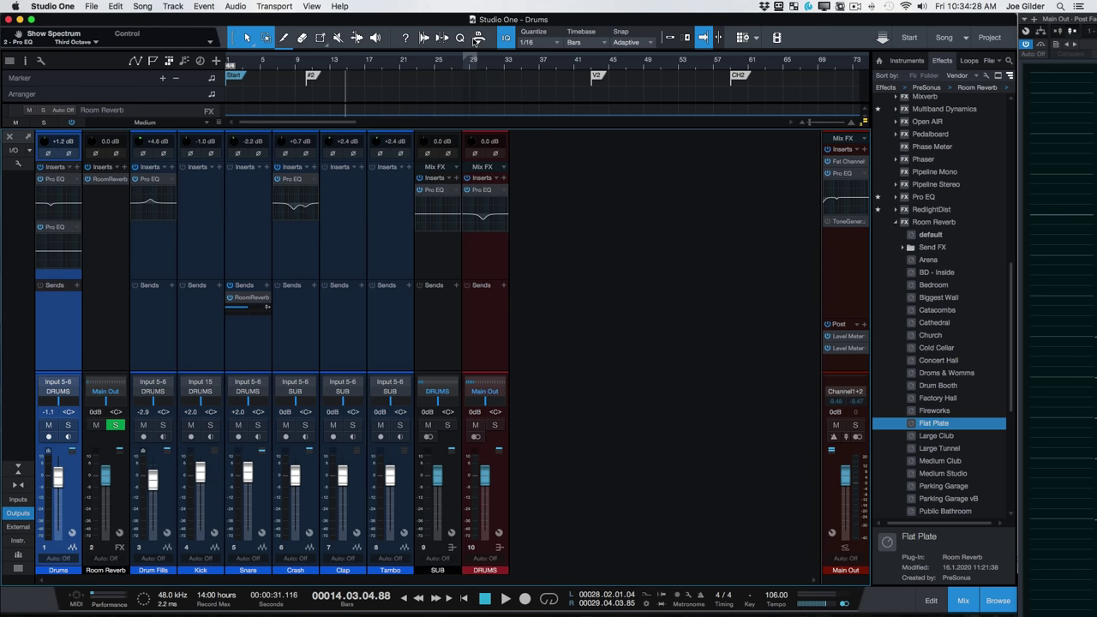
pyautogui.click(105, 329)
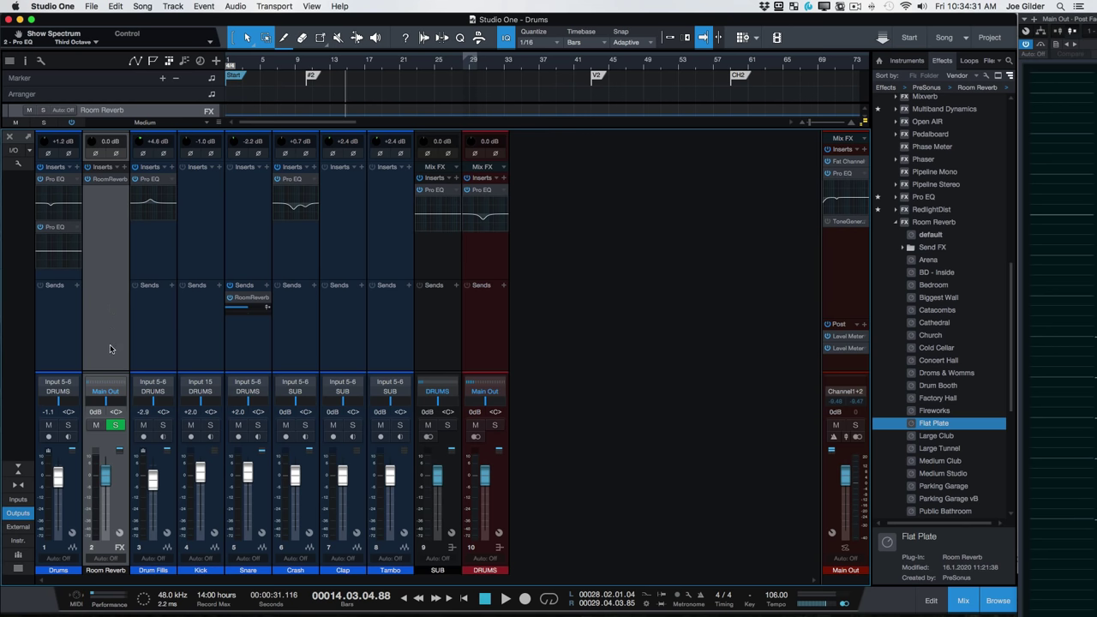
pyautogui.click(262, 333)
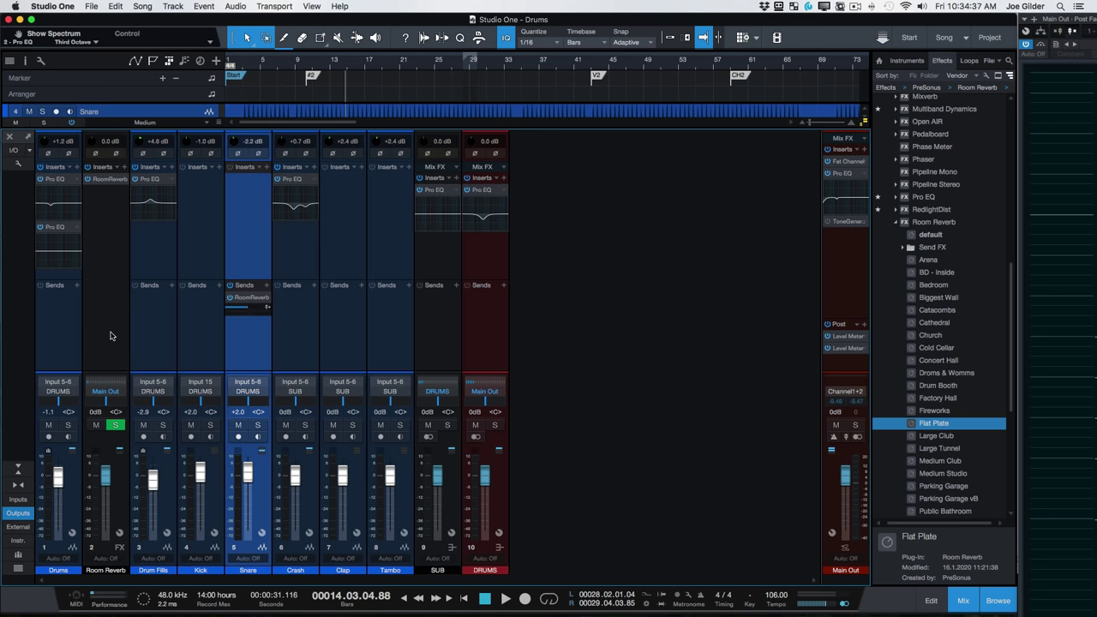
pyautogui.moveTo(113, 336); pyautogui.dragTo(253, 333)
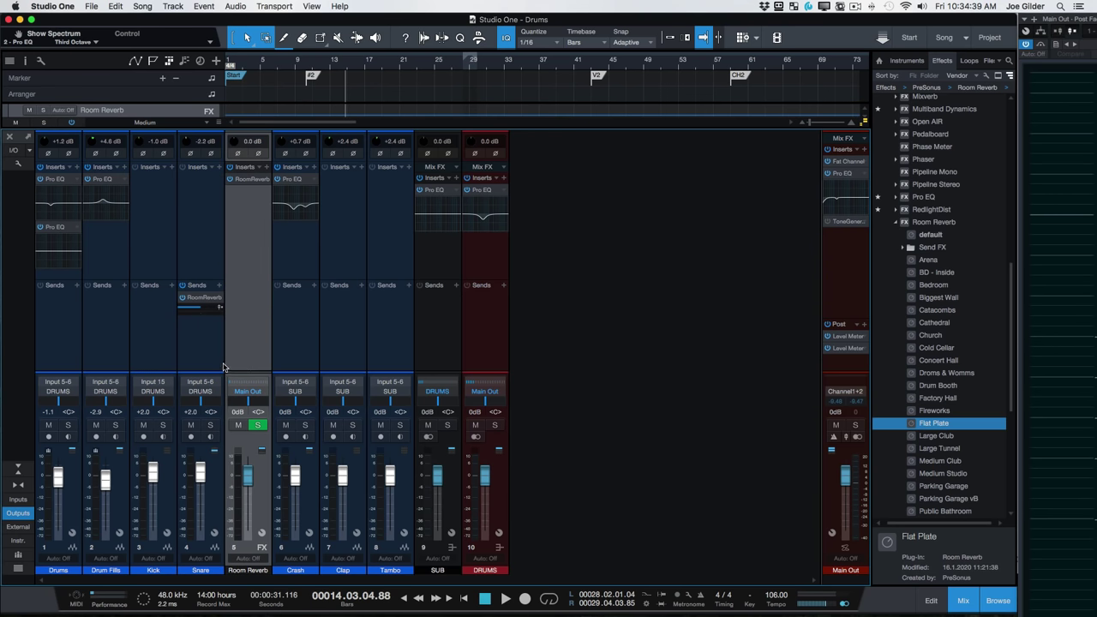
pyautogui.click(212, 359)
pyautogui.click(253, 317)
# Remove the accidental Flat Plate reverb insert from the Snare channel.
pyautogui.click(246, 182)
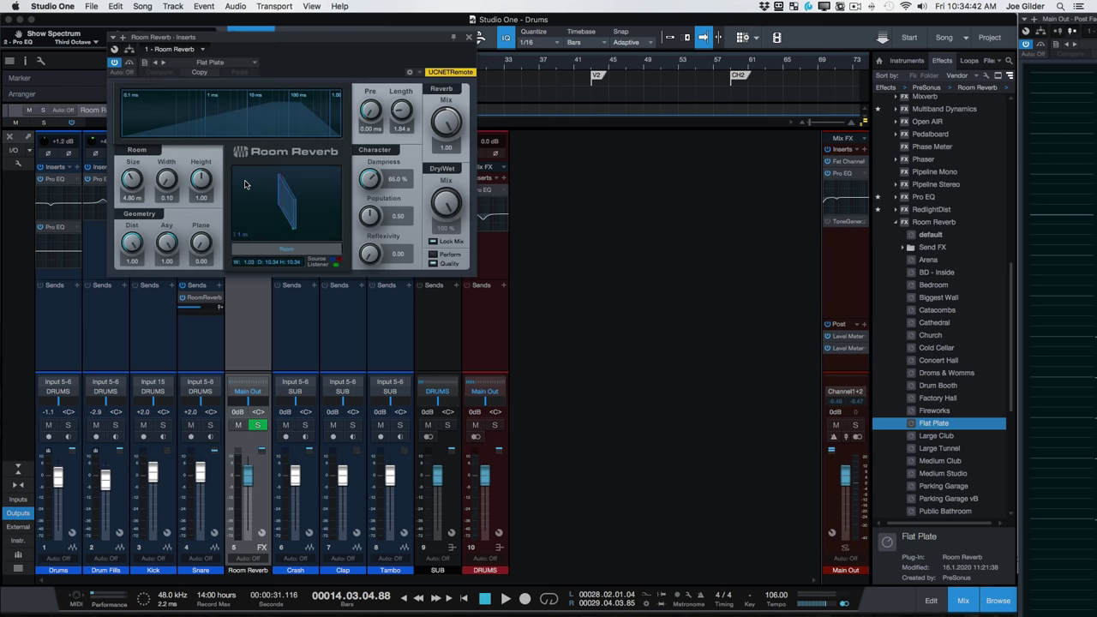
pyautogui.click(470, 37)
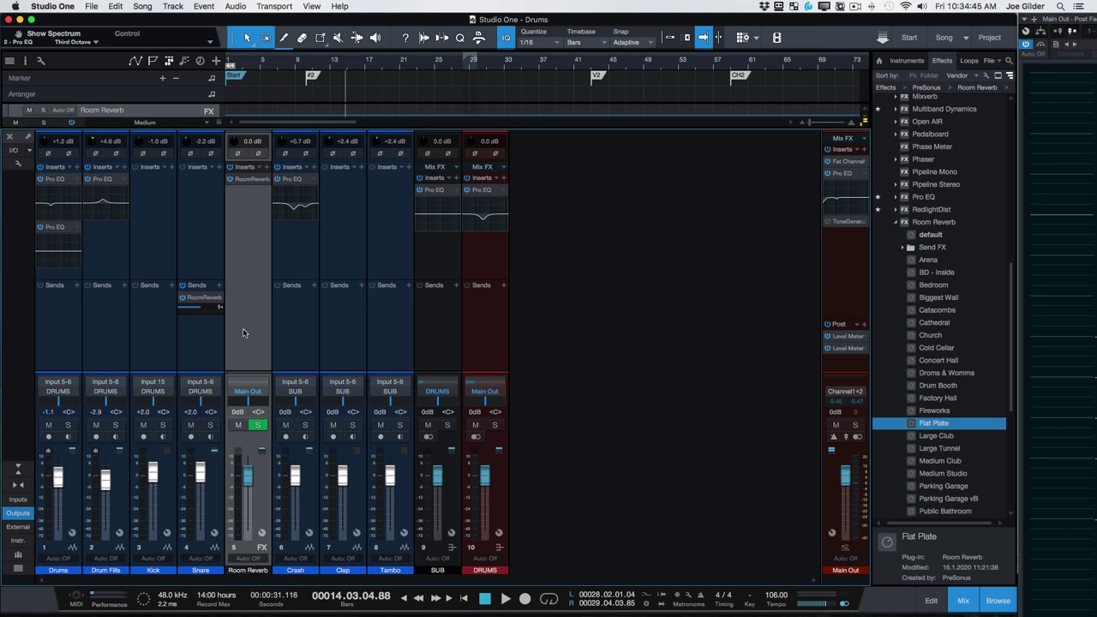
pyautogui.click(210, 356)
pyautogui.moveTo(936, 424); pyautogui.dragTo(201, 208)
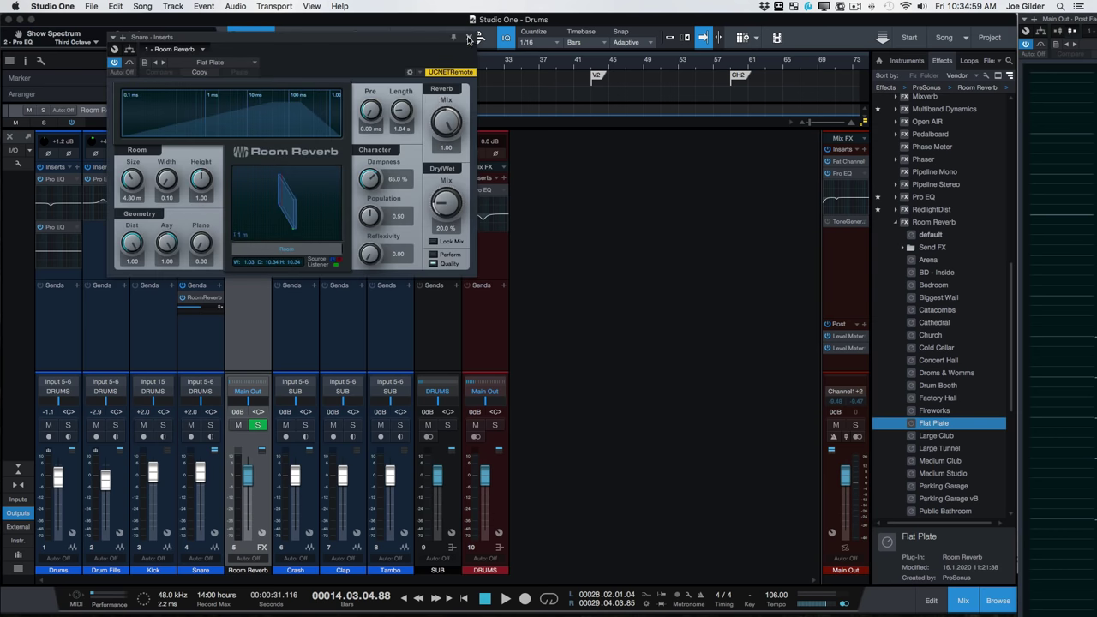
pyautogui.click(468, 37)
pyautogui.click(221, 183)
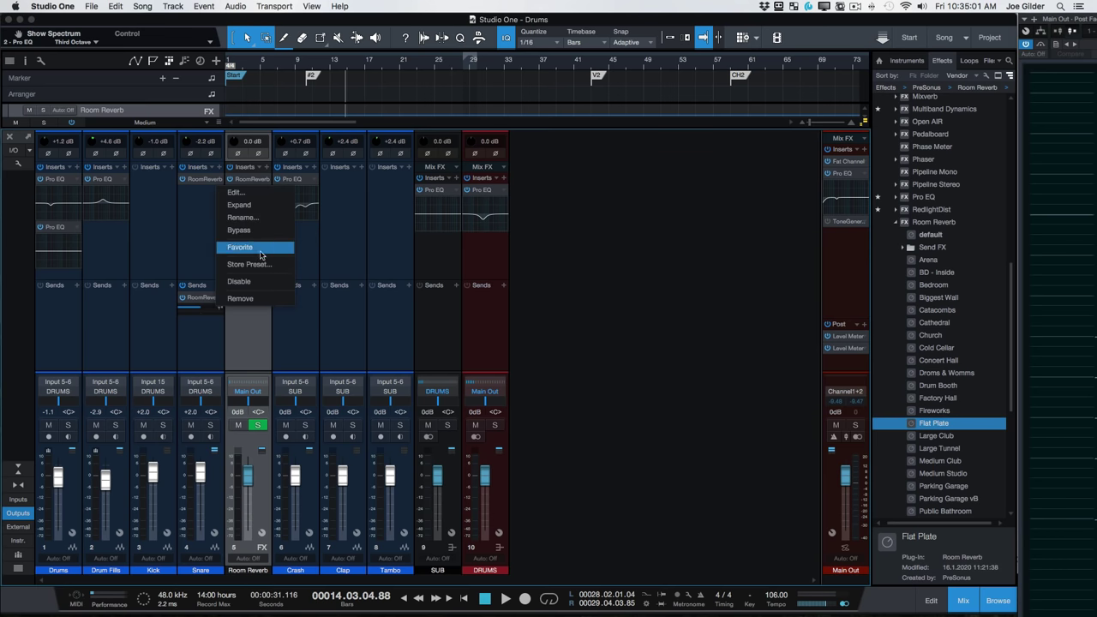
pyautogui.click(268, 300)
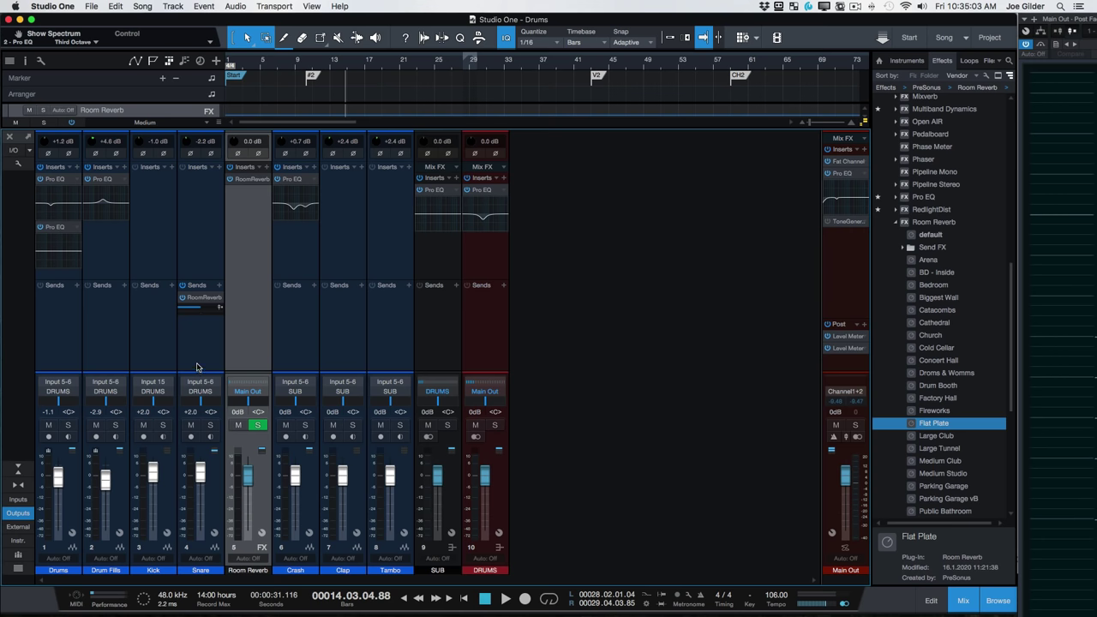
pyautogui.click(328, 343)
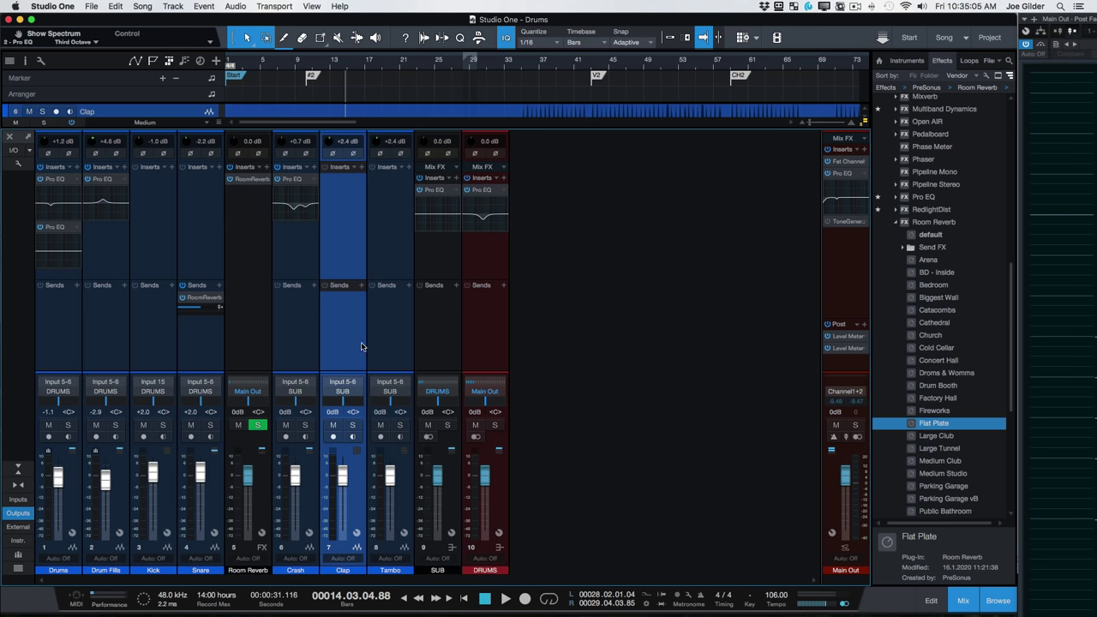
pyautogui.click(382, 338)
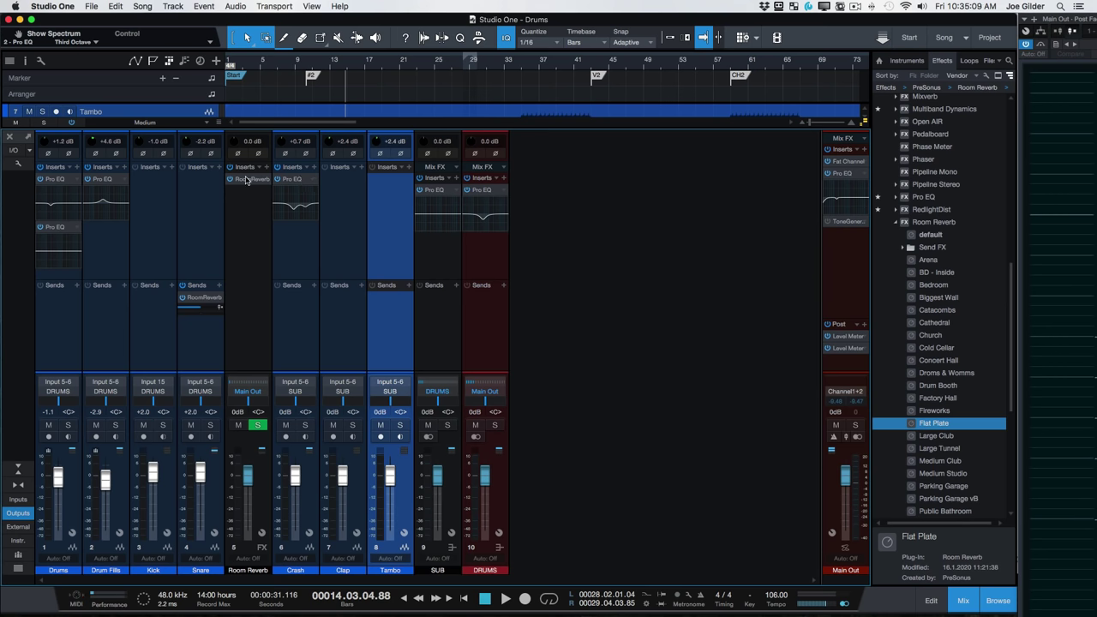
pyautogui.rightClick(267, 181)
pyautogui.click(288, 300)
pyautogui.click(501, 258)
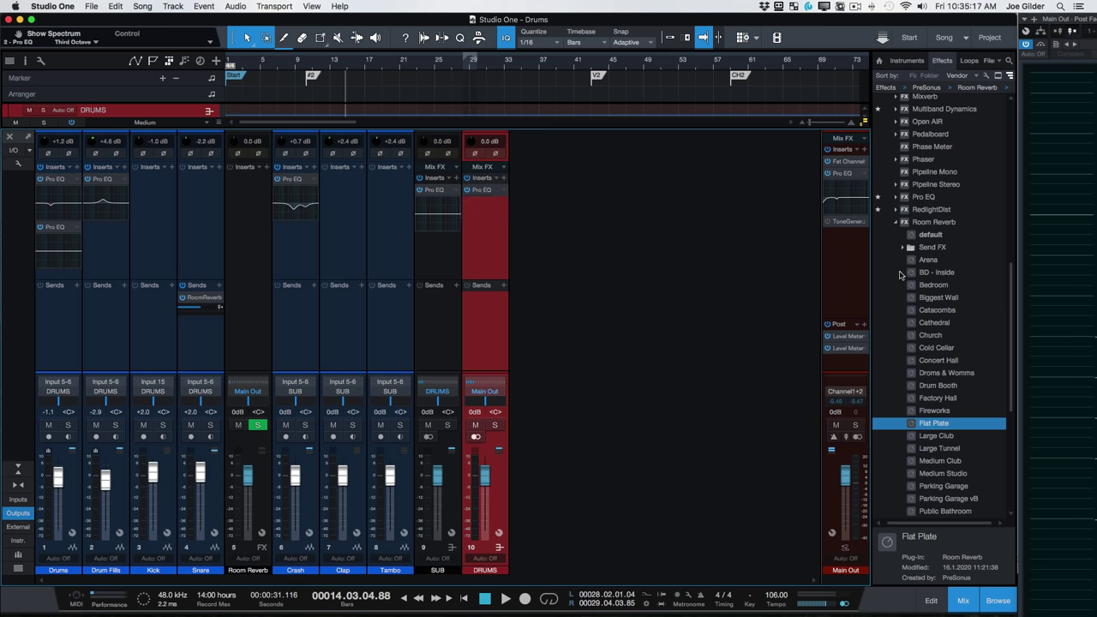
pyautogui.click(897, 226)
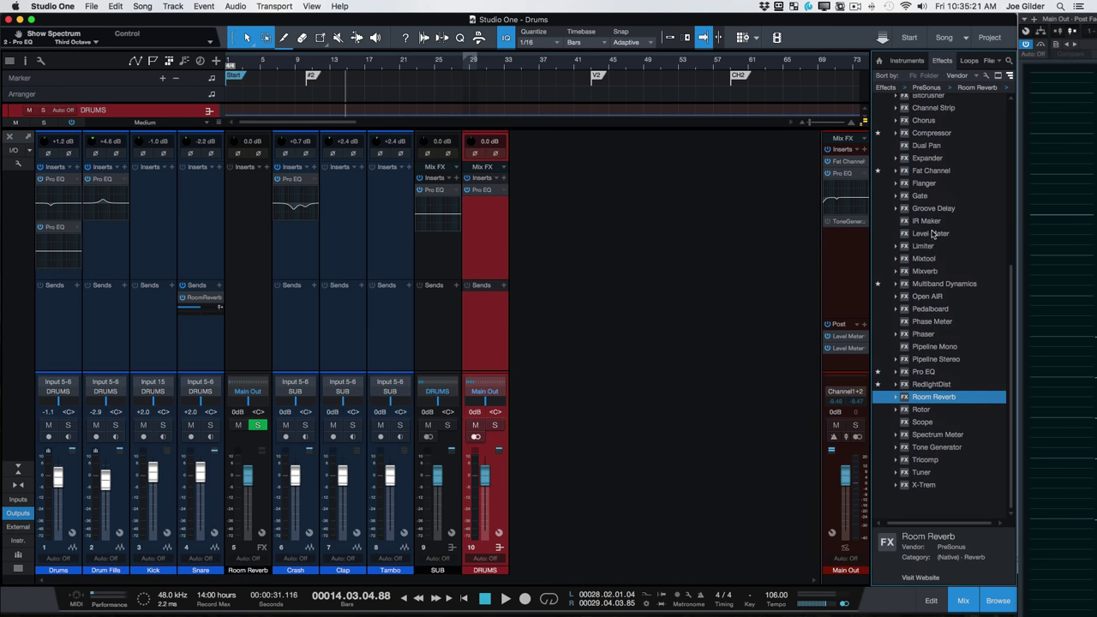
pyautogui.moveTo(938, 133); pyautogui.dragTo(464, 219)
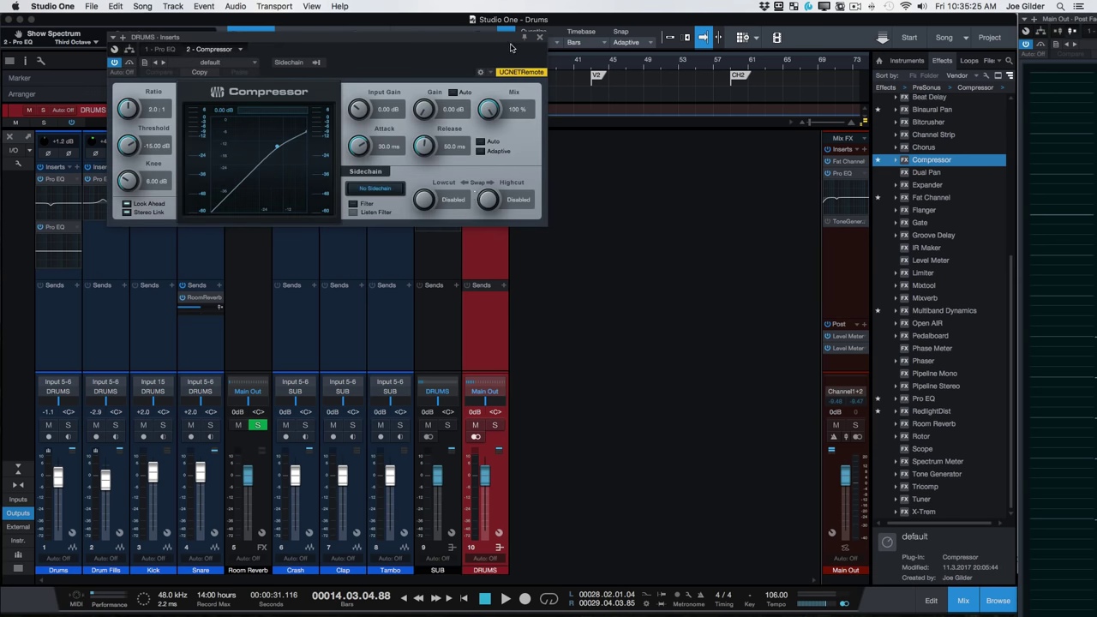
pyautogui.click(537, 38)
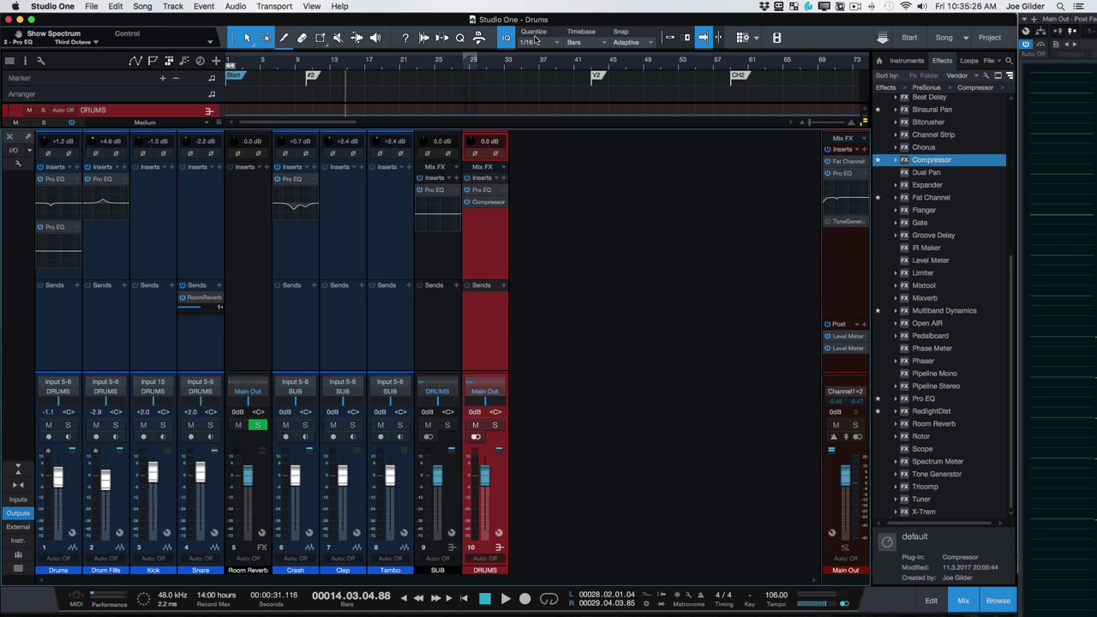
pyautogui.rightClick(502, 205)
pyautogui.click(542, 323)
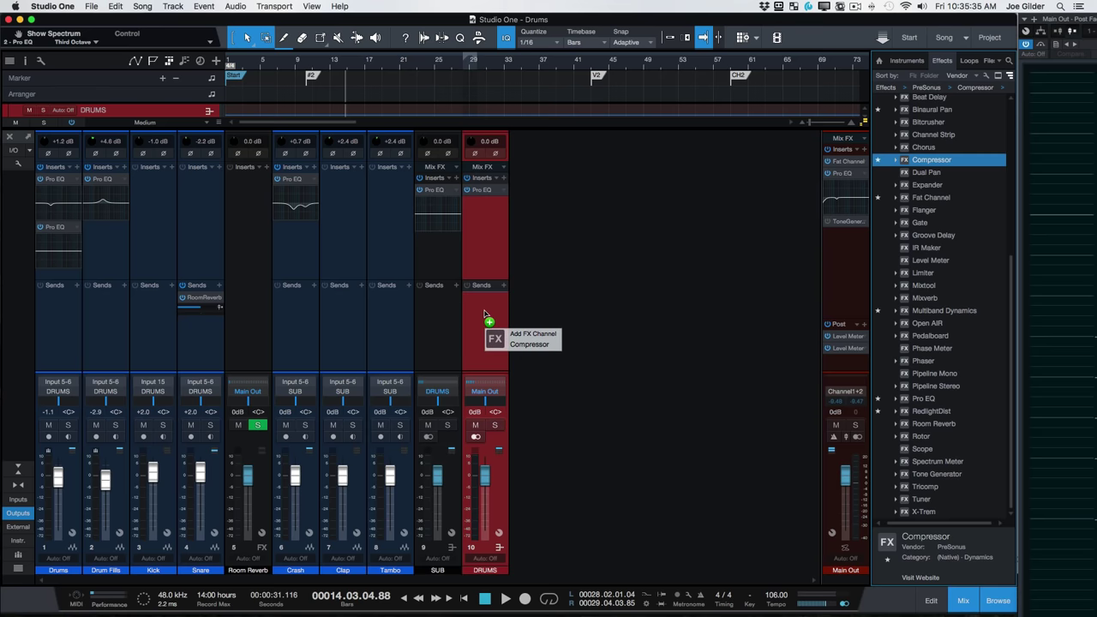
pyautogui.moveTo(930, 163); pyautogui.dragTo(484, 315)
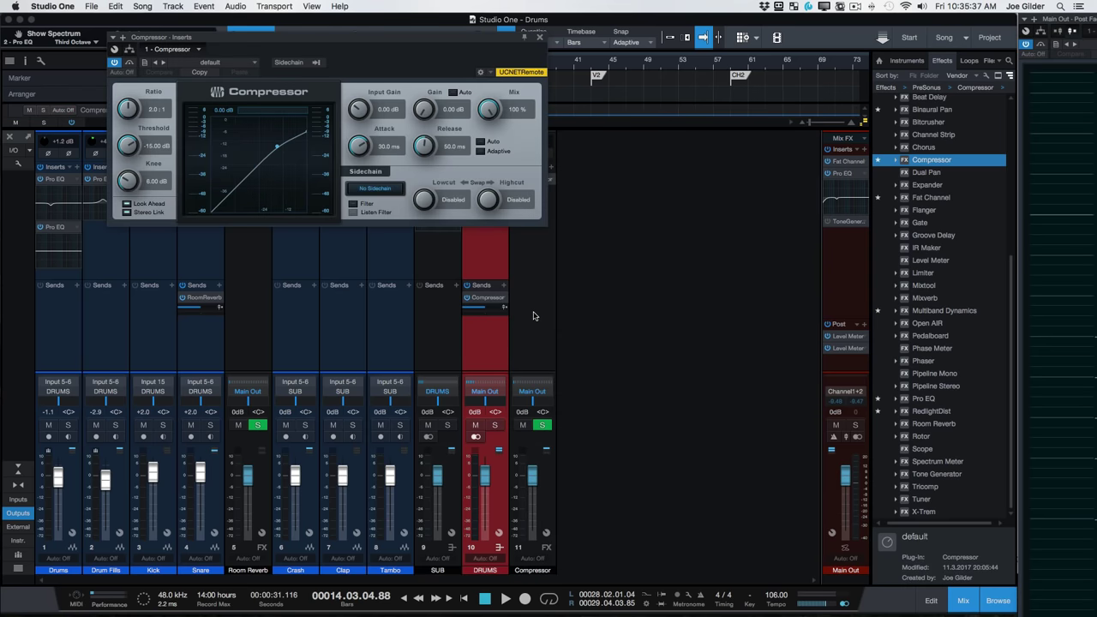
pyautogui.click(533, 316)
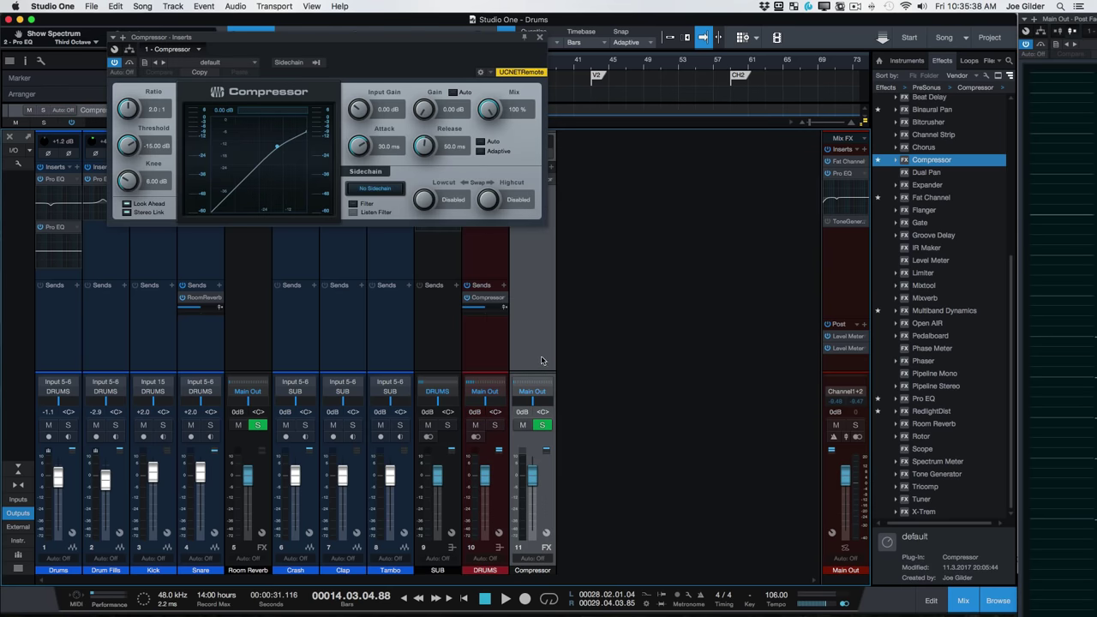
pyautogui.click(495, 365)
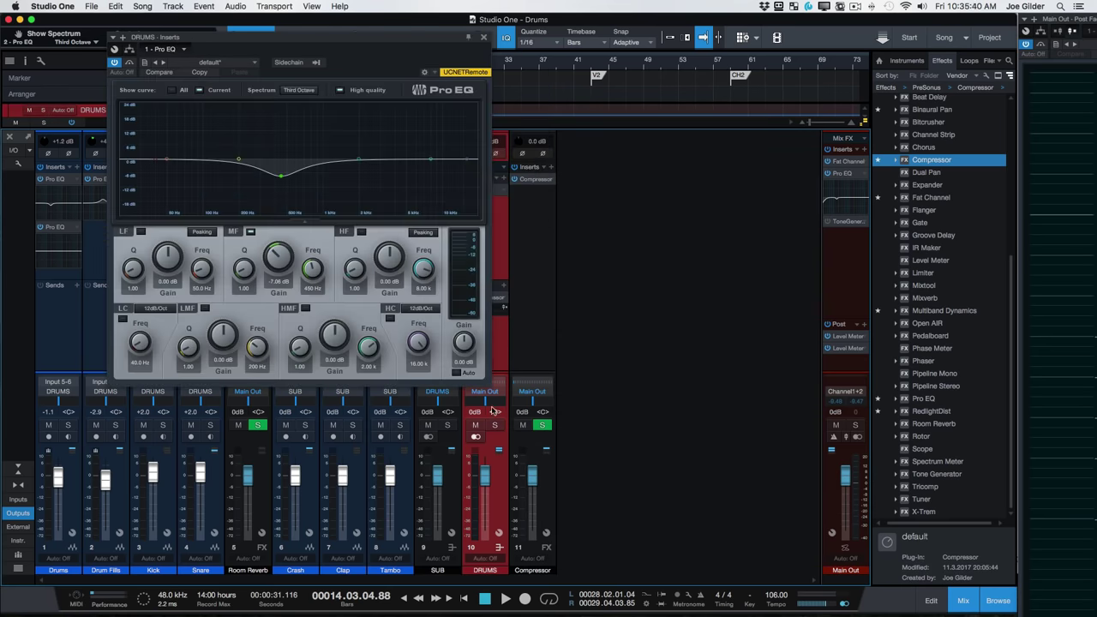
pyautogui.click(484, 38)
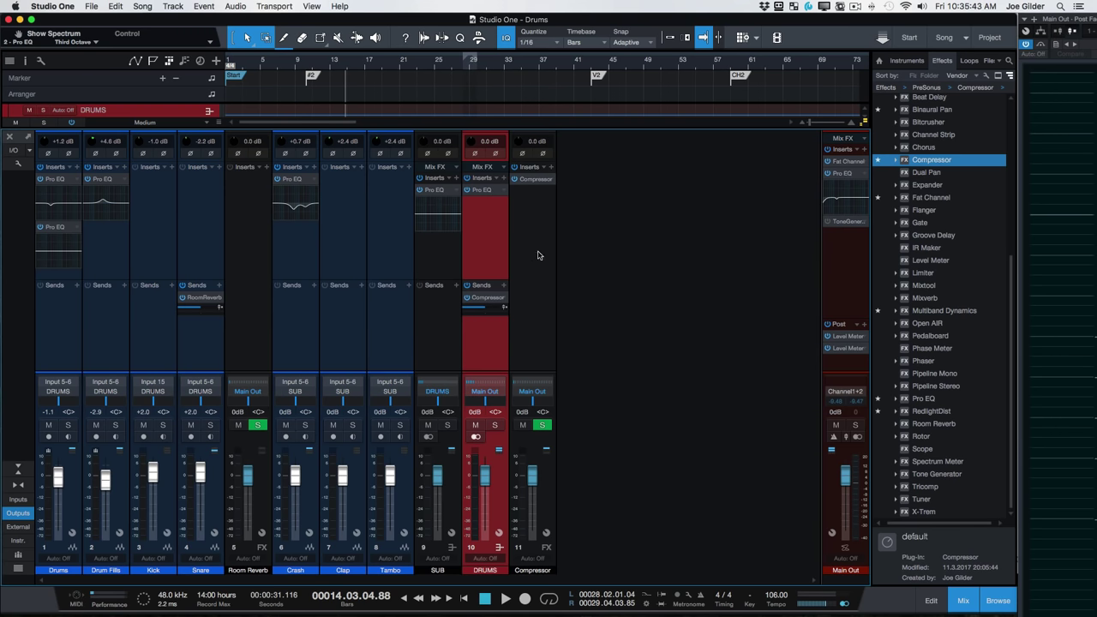
pyautogui.moveTo(532, 474)
pyautogui.mouseDown()
pyautogui.moveTo(542, 512)
pyautogui.moveTo(531, 499)
pyautogui.mouseUp()
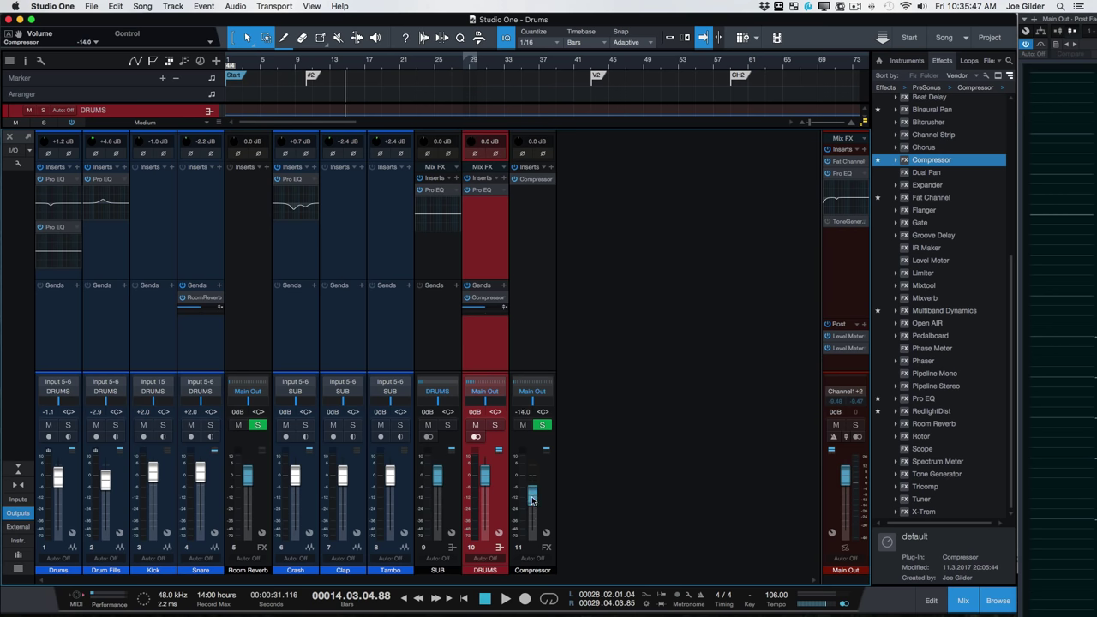
pyautogui.keyDown('alt'); pyautogui.click(531, 499); pyautogui.keyUp('alt')
pyautogui.click(528, 333)
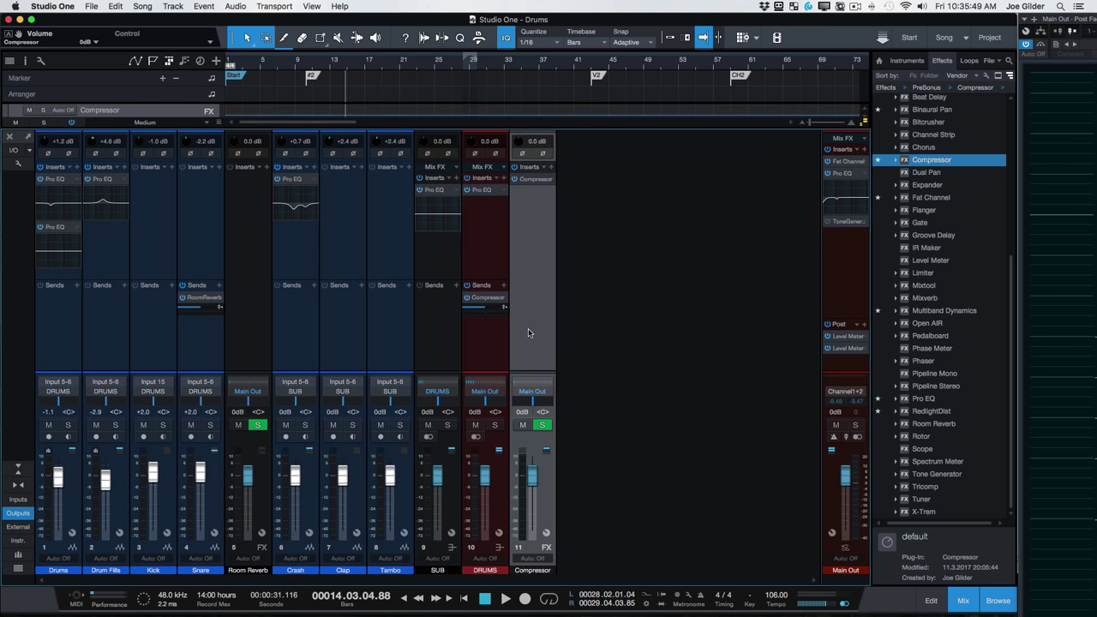
pyautogui.press('Delete')
pyautogui.click(506, 300)
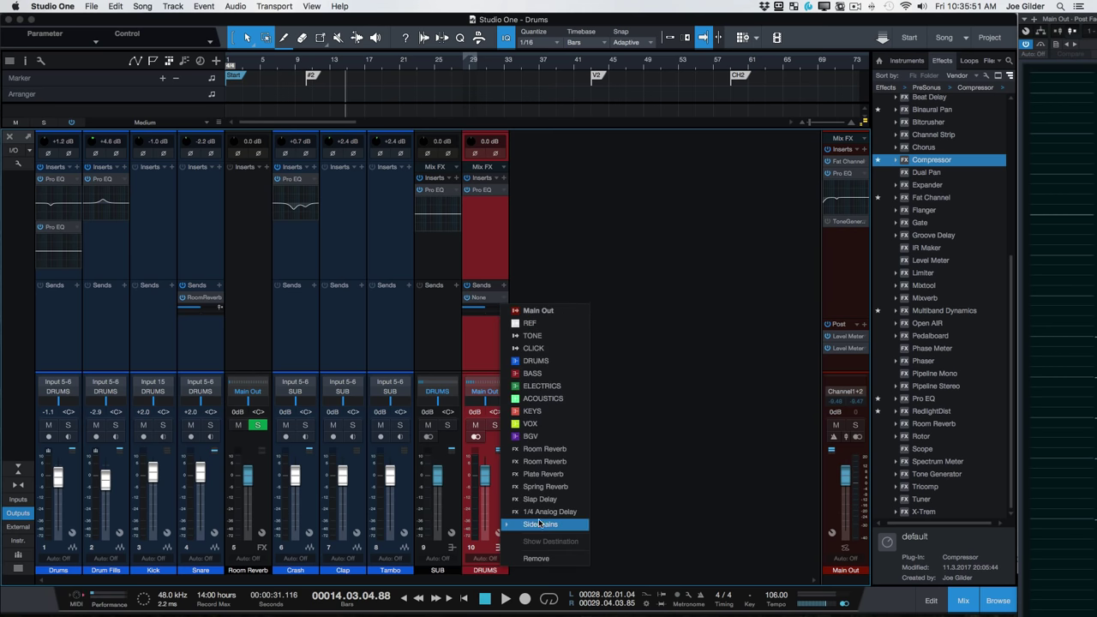
pyautogui.click(536, 558)
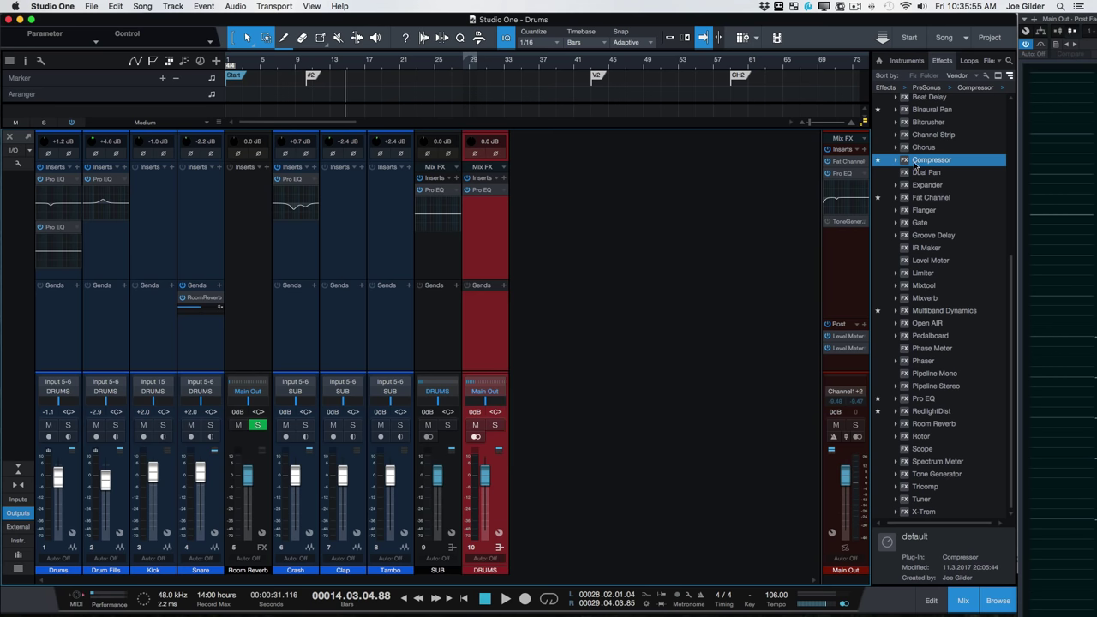
# Add a Compressor to the DRUMS bus inserts and show the routing view.
pyautogui.moveTo(864, 166); pyautogui.dragTo(501, 240)
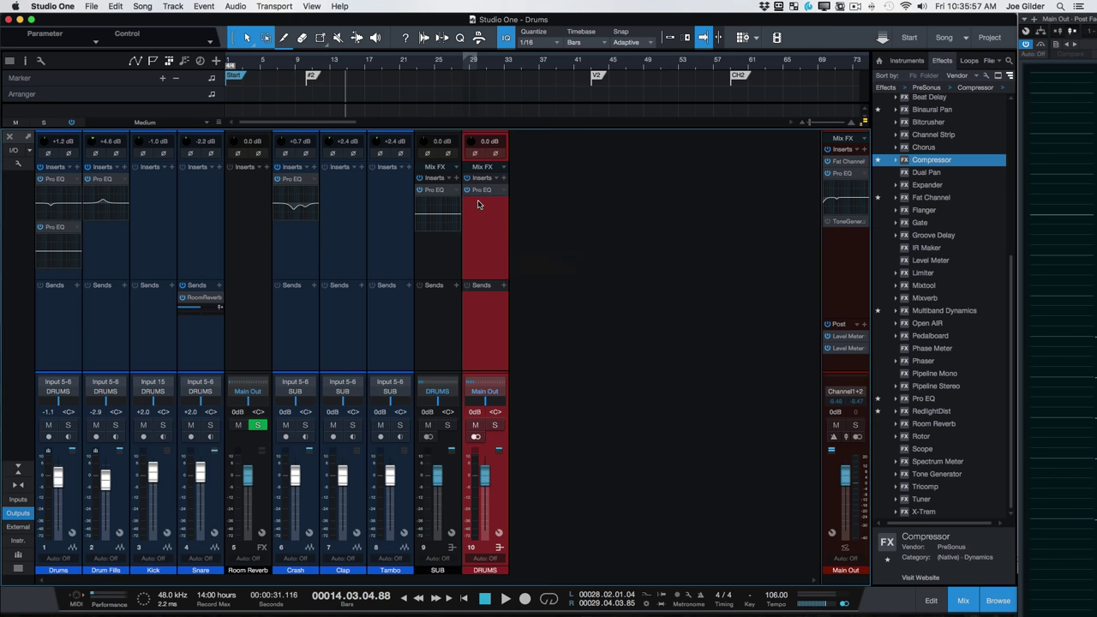
pyautogui.moveTo(924, 161); pyautogui.dragTo(497, 291)
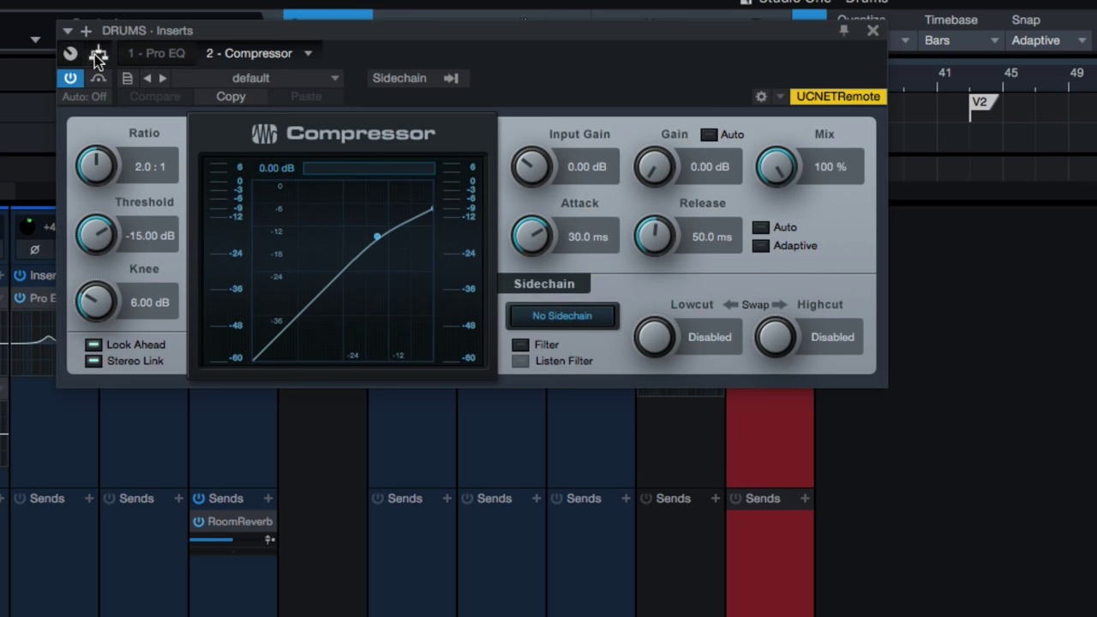
pyautogui.click(98, 54)
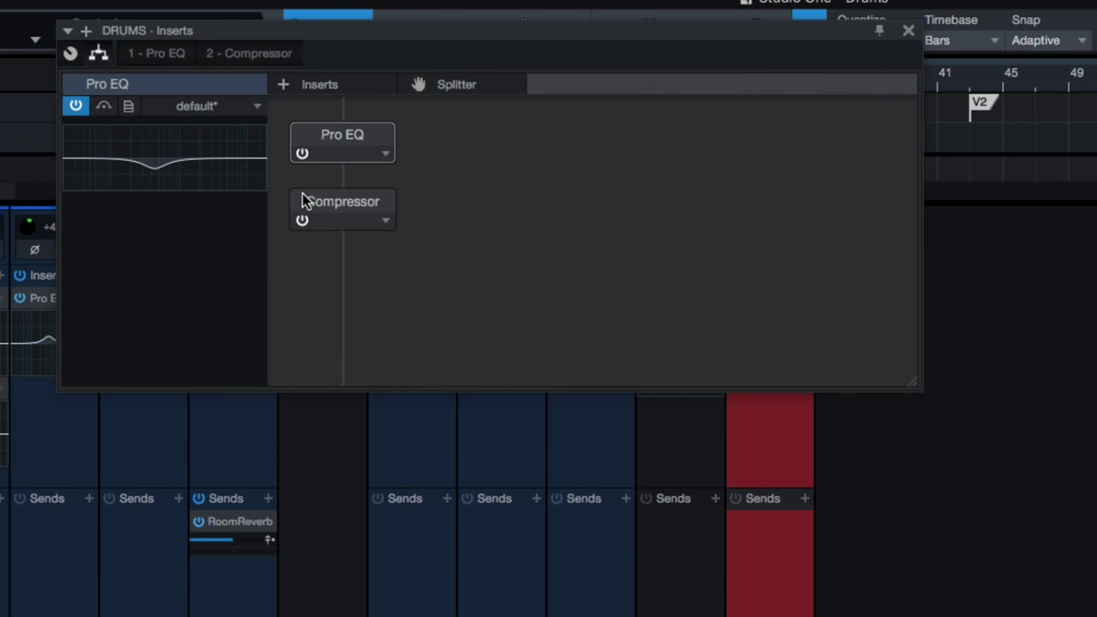
# Split after Pro EQ with Compressor on one branch; dry -3.7 dB, compressed -4.2 dB.
pyautogui.moveTo(457, 85)
pyautogui.mouseDown()
pyautogui.moveTo(320, 184)
pyautogui.moveTo(334, 176)
pyautogui.mouseUp()
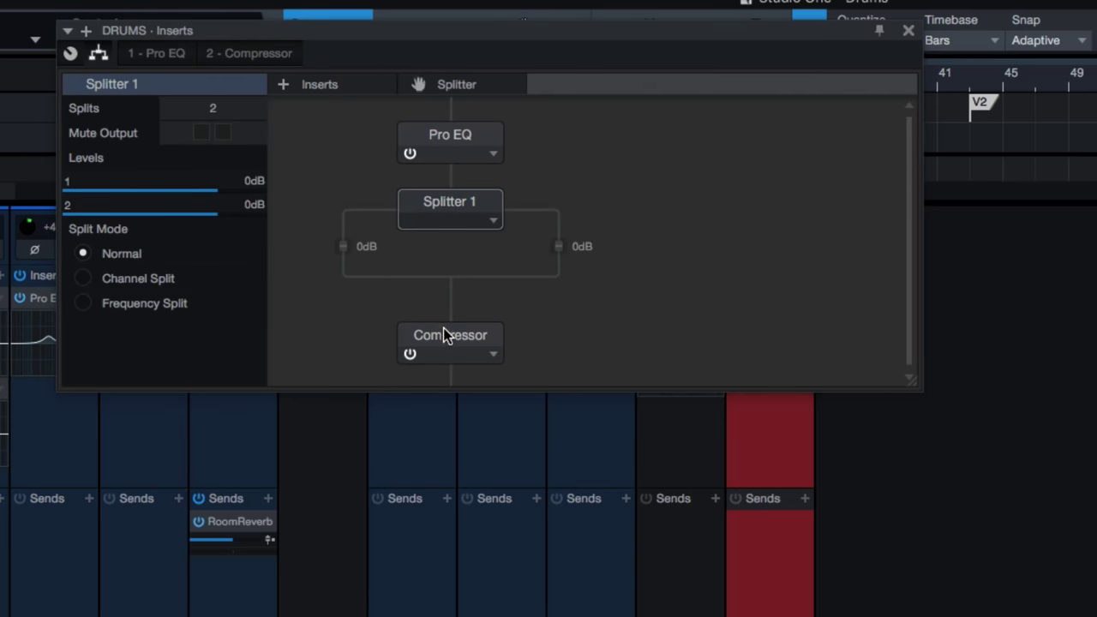
pyautogui.moveTo(443, 331); pyautogui.dragTo(585, 246)
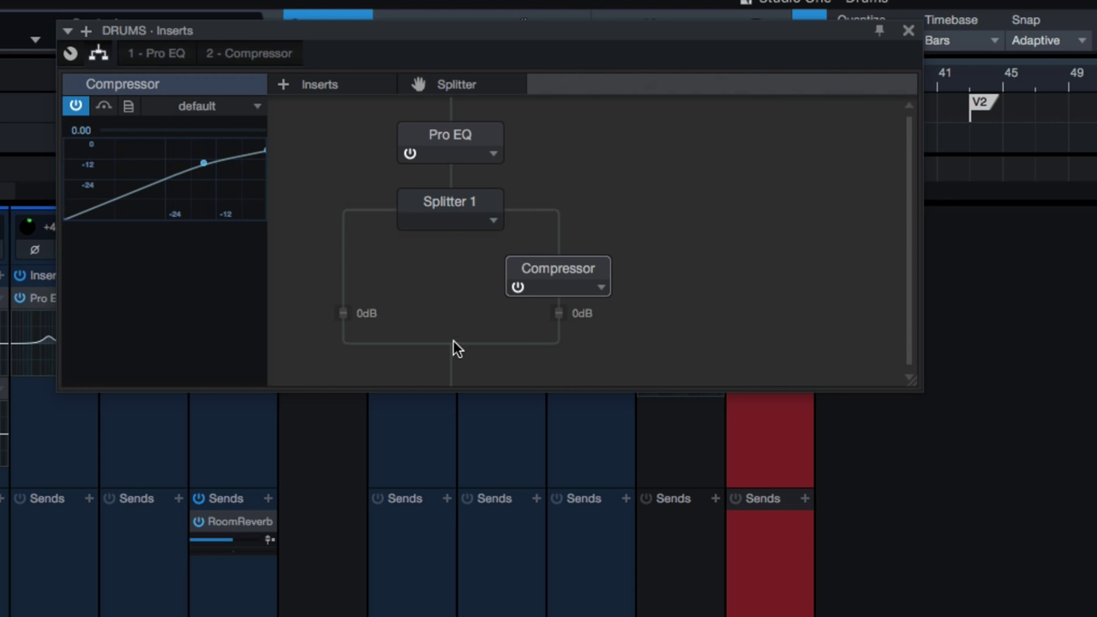
pyautogui.moveTo(343, 313)
pyautogui.mouseDown()
pyautogui.moveTo(332, 413)
pyautogui.moveTo(340, 379)
pyautogui.mouseUp()
pyautogui.moveTo(563, 314)
pyautogui.mouseDown()
pyautogui.moveTo(563, 410)
pyautogui.moveTo(563, 314)
pyautogui.mouseUp()
pyautogui.click(910, 30)
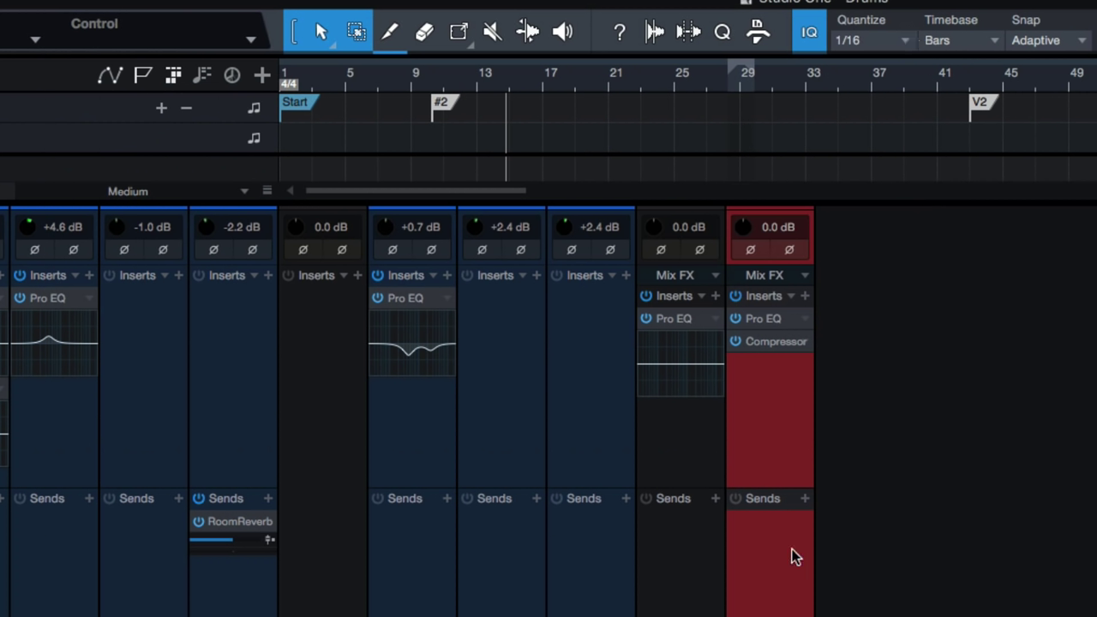
# Try Channel and Frequency Split on Splitter 1, then return it to Normal mode.
pyautogui.doubleClick(763, 341)
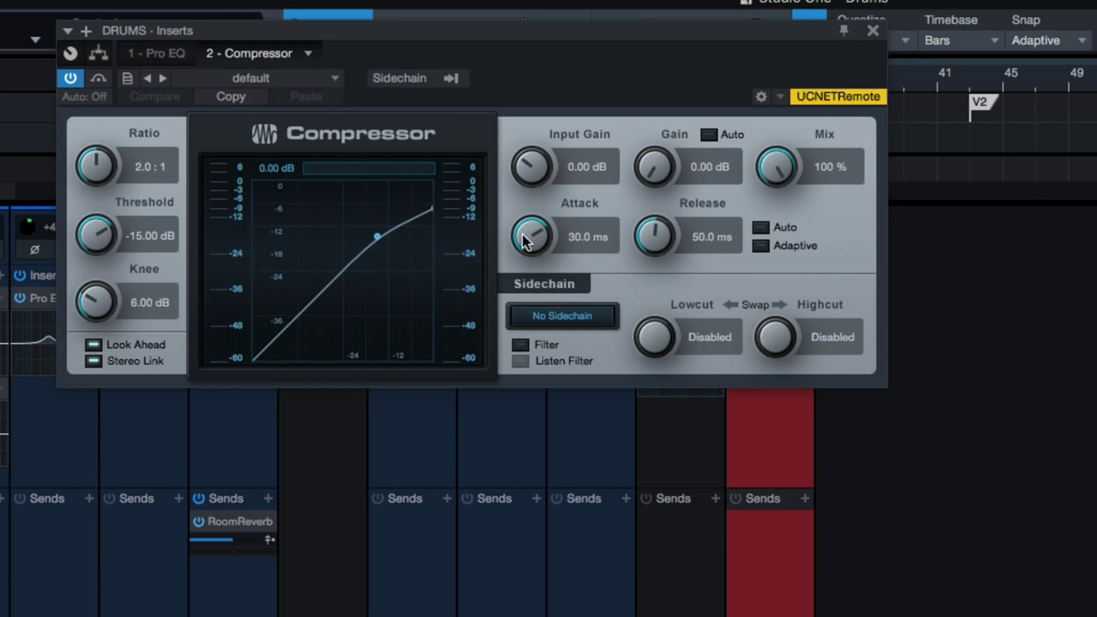
pyautogui.click(104, 62)
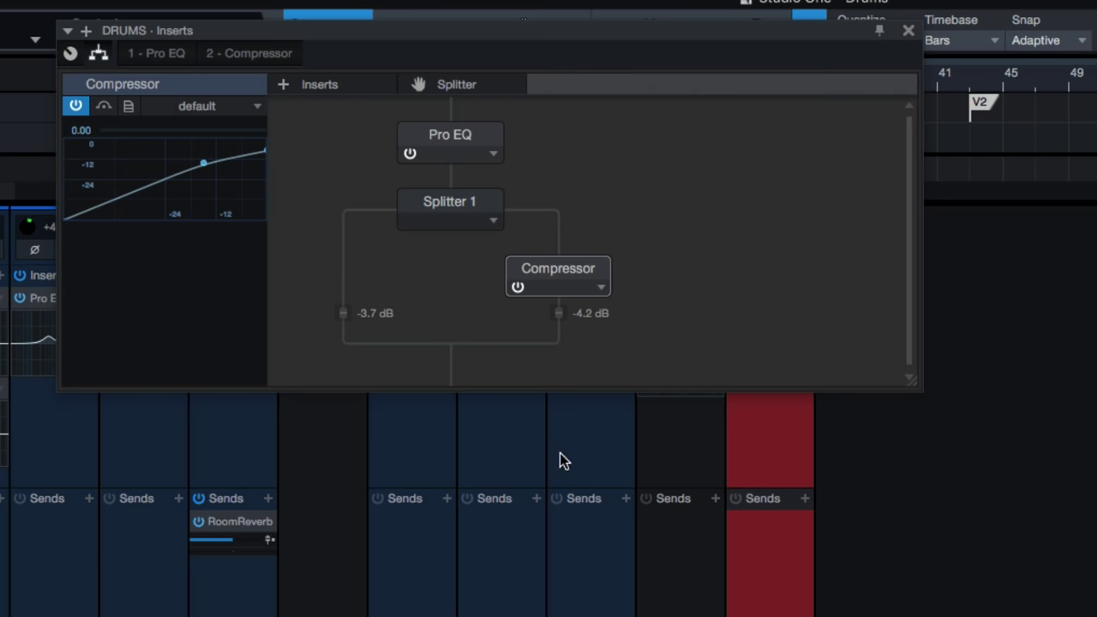
pyautogui.click(460, 221)
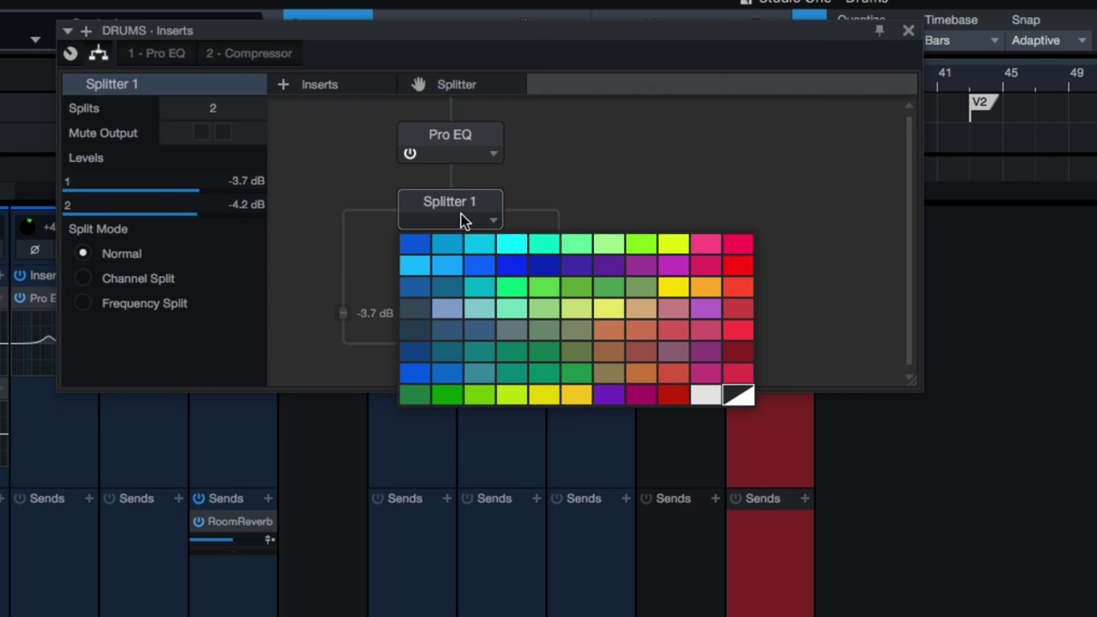
pyautogui.click(132, 277)
pyautogui.click(94, 278)
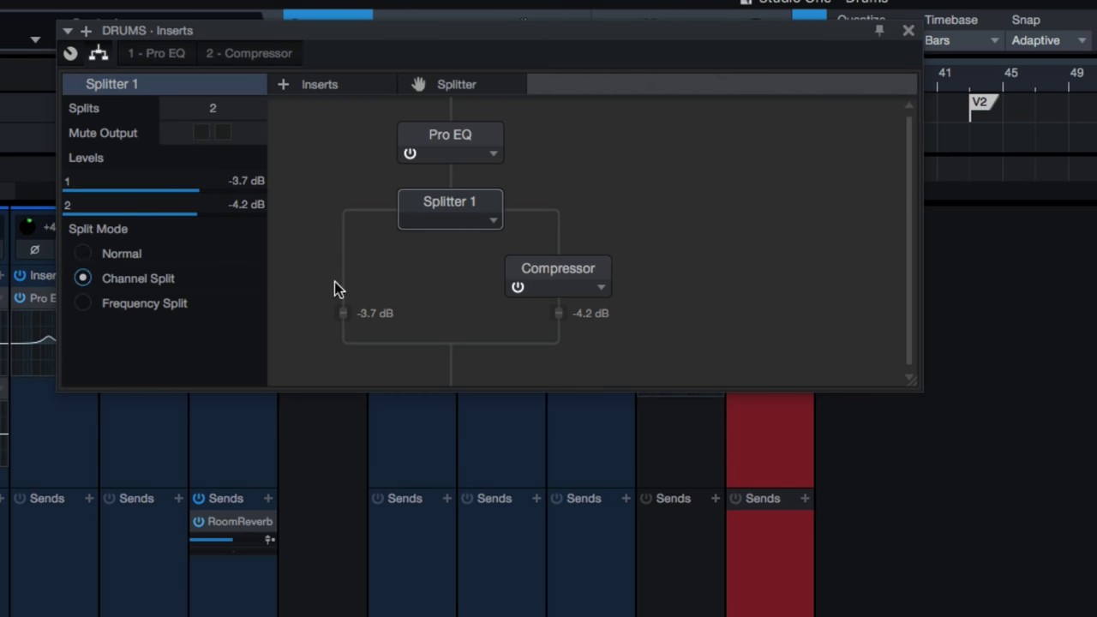
pyautogui.click(149, 304)
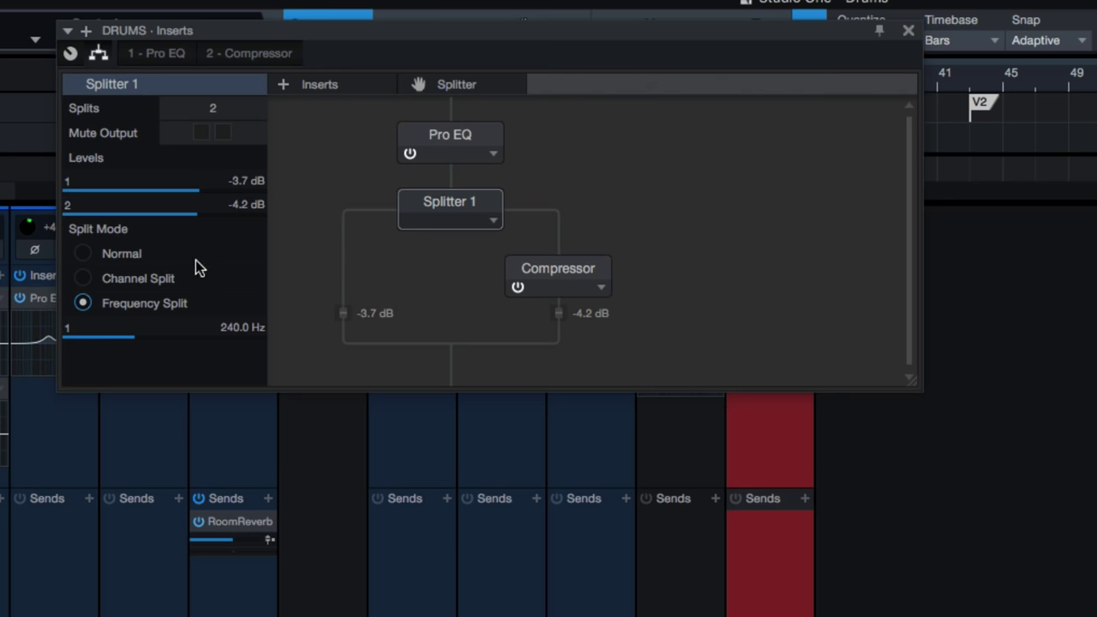
pyautogui.click(116, 283)
pyautogui.click(110, 257)
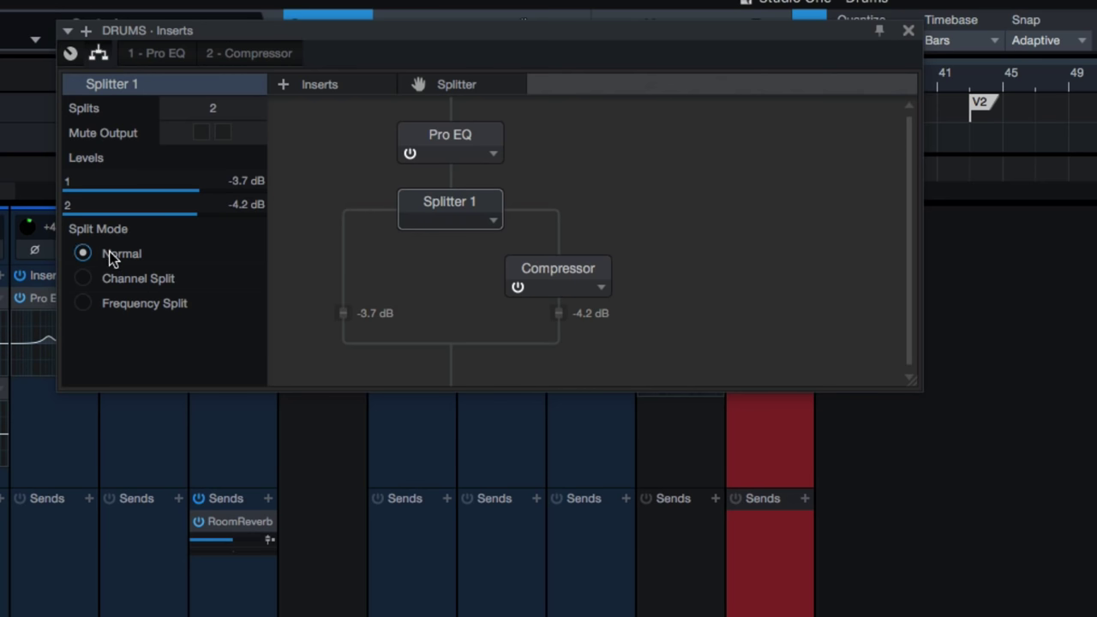
# Toggle the splitter's output mutes, leaving both outputs unmuted.
pyautogui.click(201, 133)
pyautogui.click(203, 133)
pyautogui.click(202, 133)
pyautogui.click(201, 133)
pyautogui.click(345, 242)
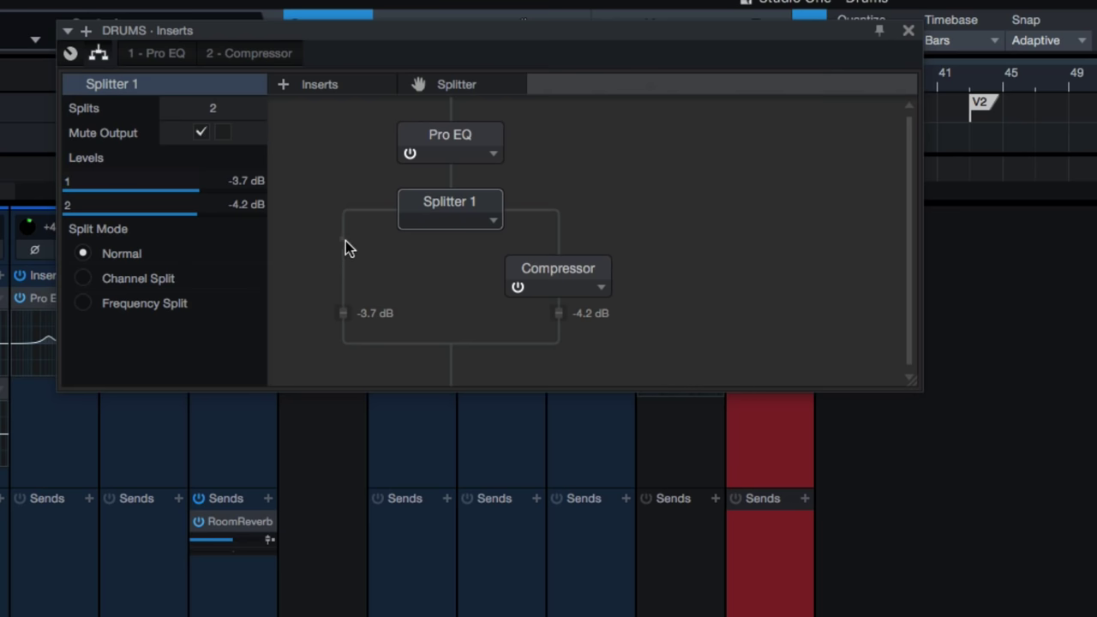
pyautogui.click(561, 238)
pyautogui.click(561, 240)
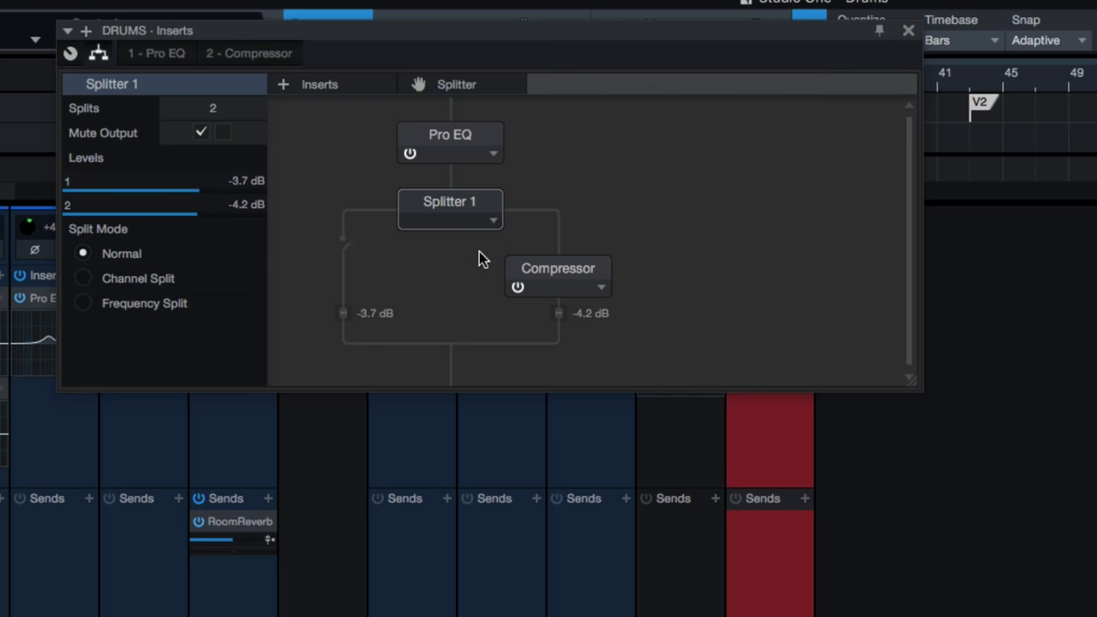
pyautogui.click(343, 239)
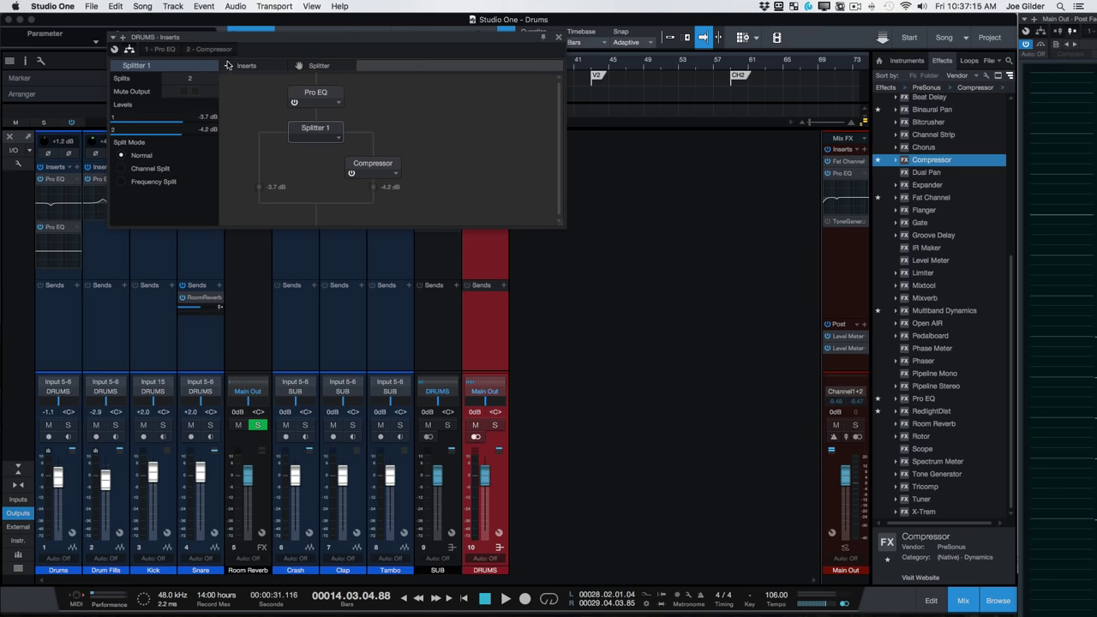
# Close the DRUMS Inserts window and select the Main Out channel strip.
pyautogui.click(559, 39)
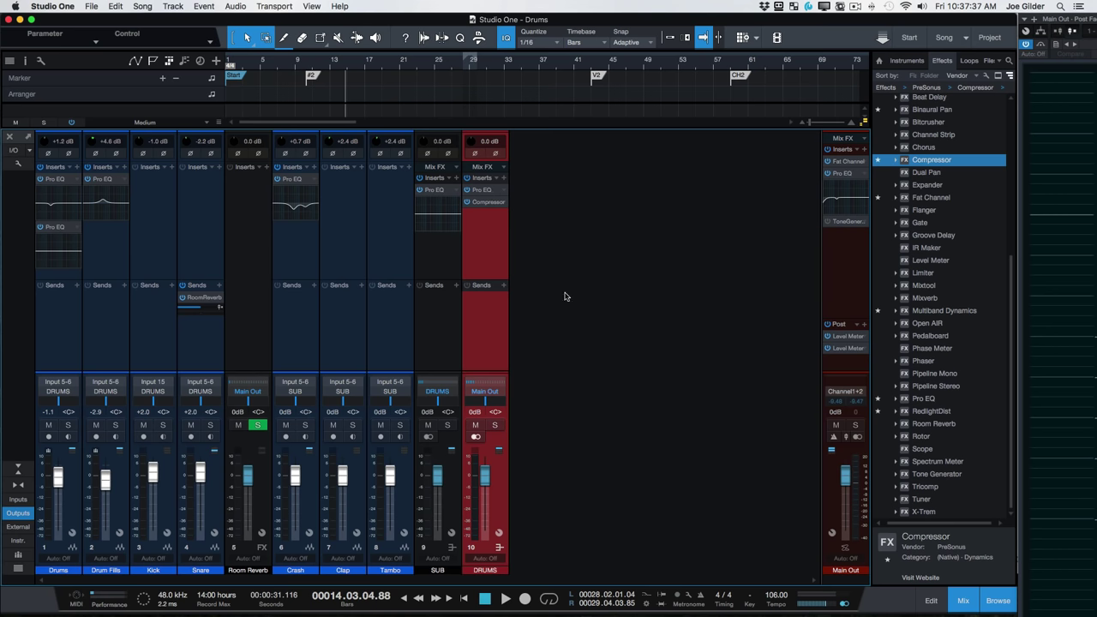
pyautogui.click(849, 276)
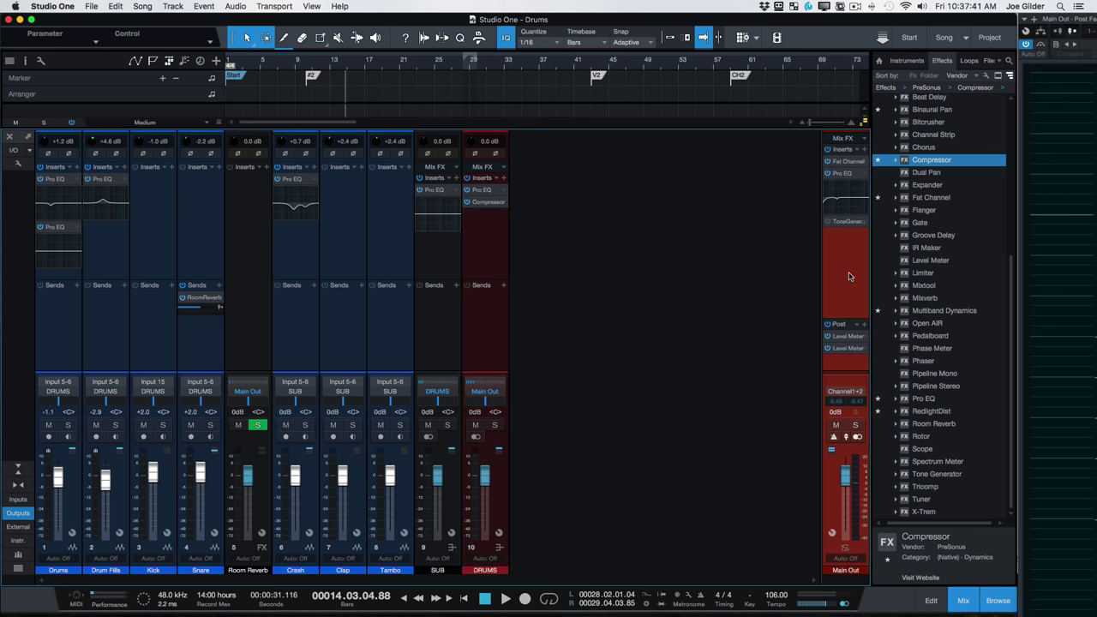
# In Export Mixdown, try Loop and Selected Markers ranges, revert to Song Start/End, then cancel.
pyautogui.click(143, 6)
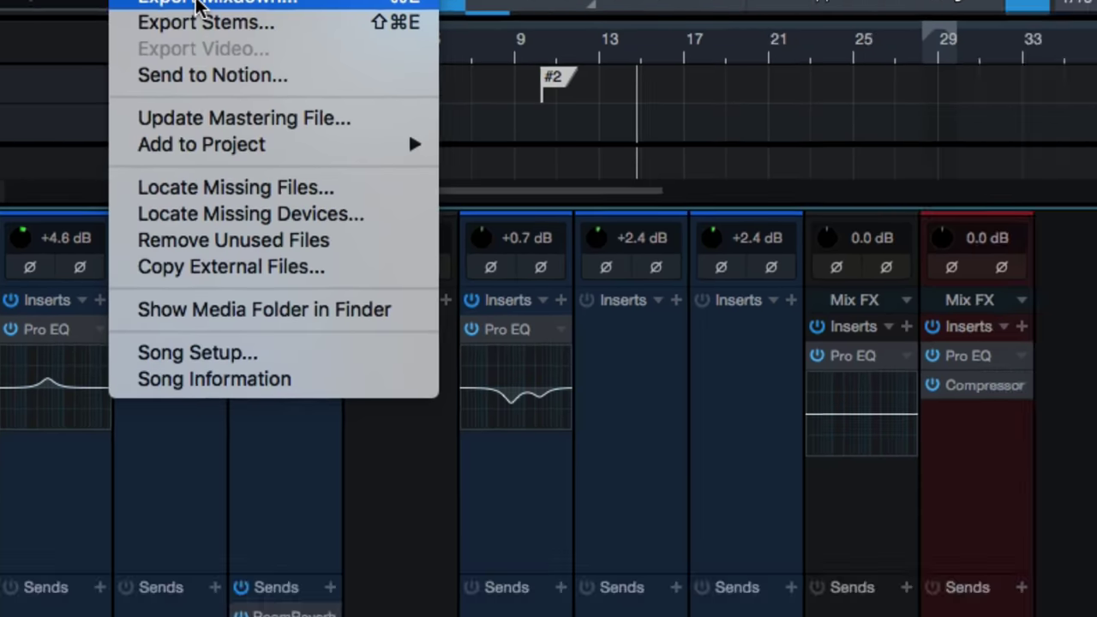
pyautogui.click(276, 109)
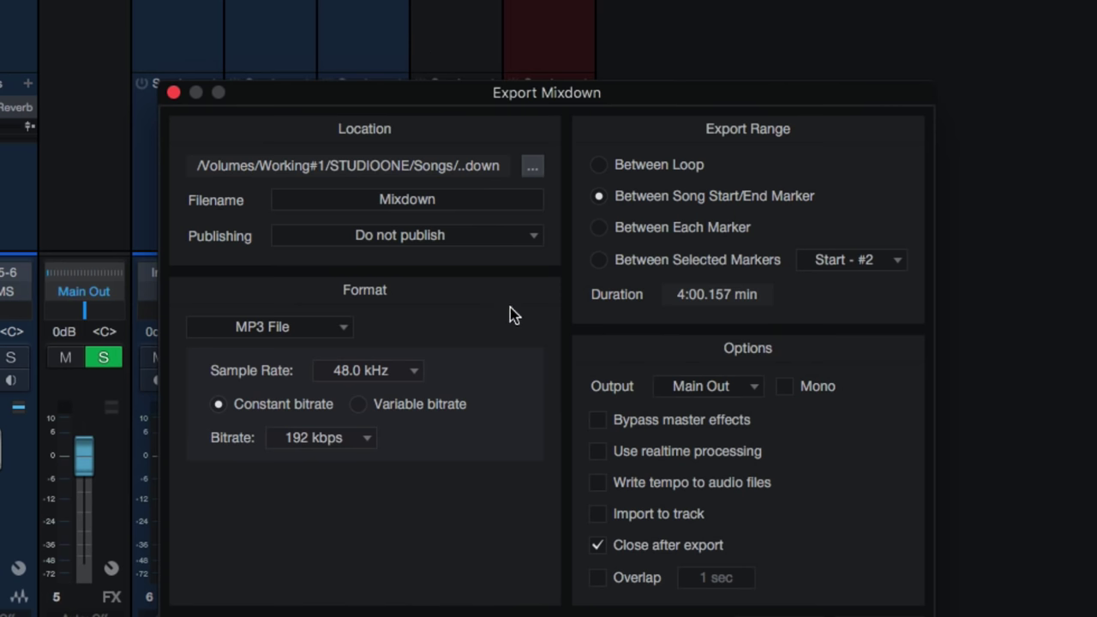
pyautogui.moveTo(550, 101); pyautogui.dragTo(556, 36)
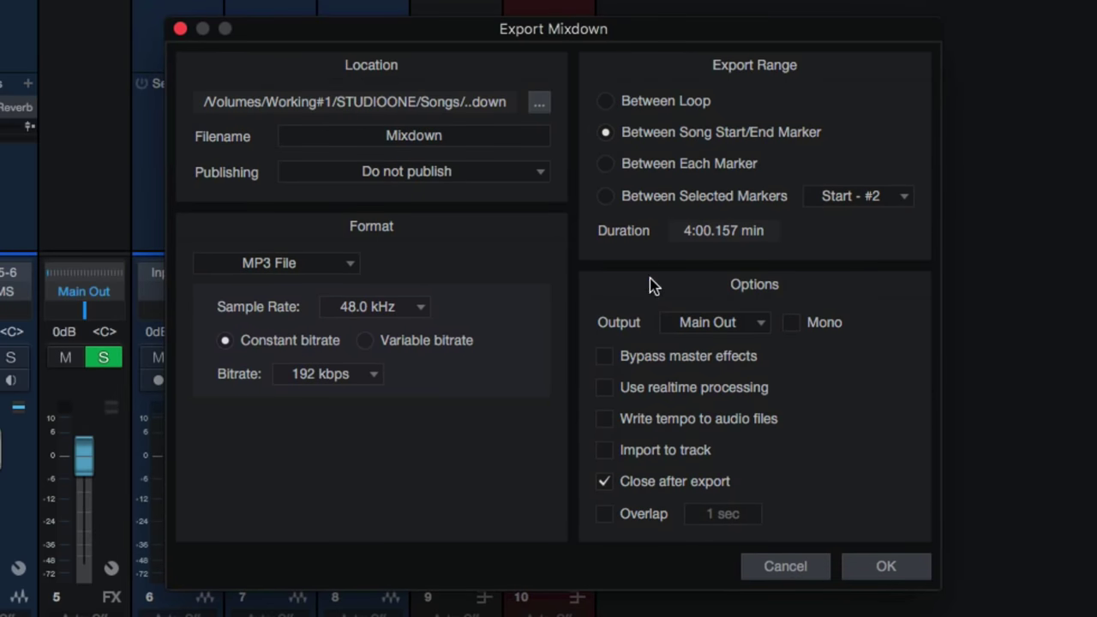
pyautogui.click(655, 106)
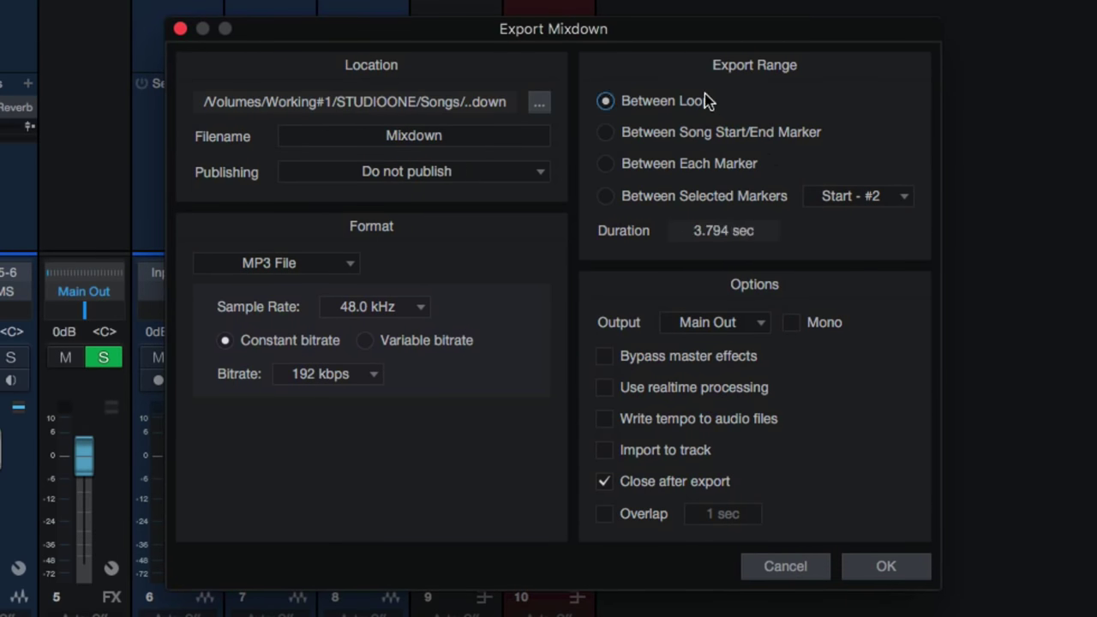
pyautogui.click(631, 130)
pyautogui.click(618, 195)
pyautogui.click(614, 133)
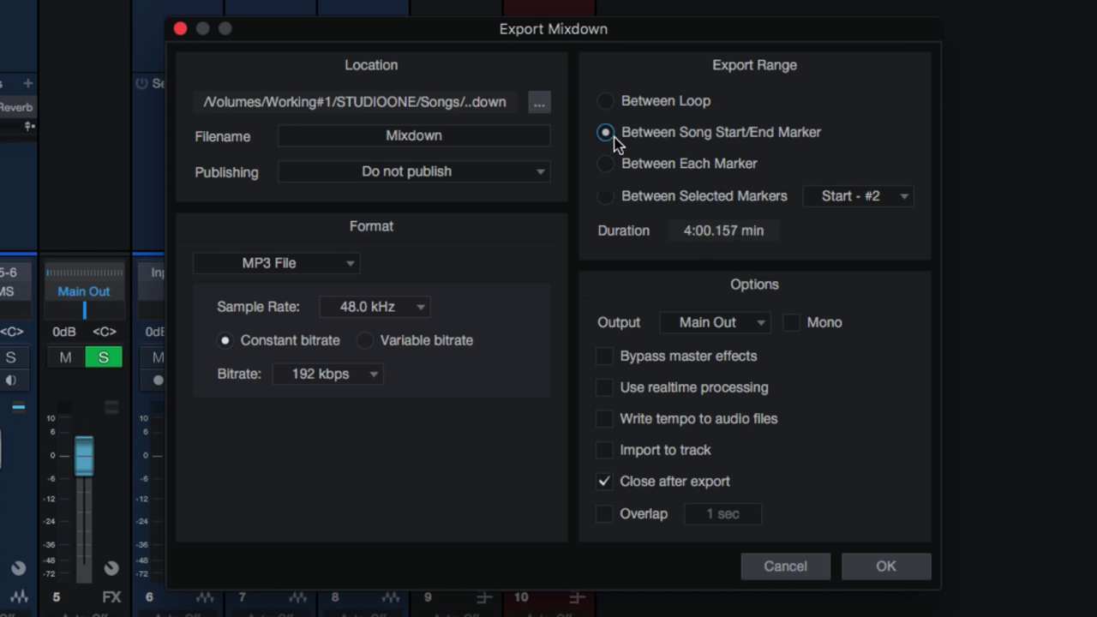
pyautogui.click(796, 576)
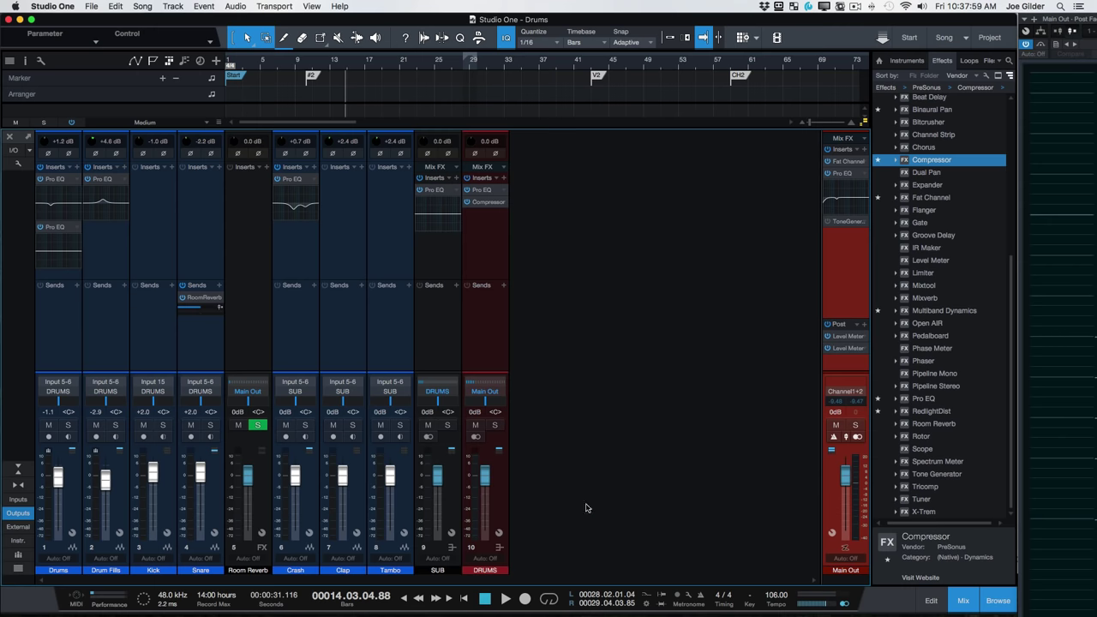
# Return to the arrangement with the marker track shown and auto-follow turned off.
pyautogui.press('F3')
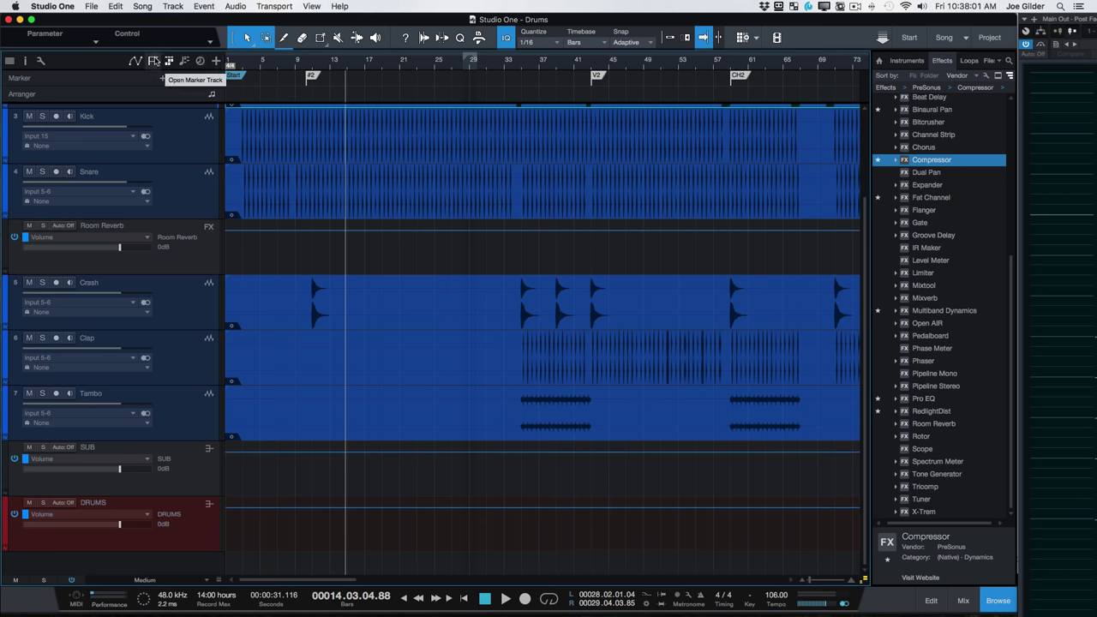
pyautogui.click(154, 60)
pyautogui.click(155, 61)
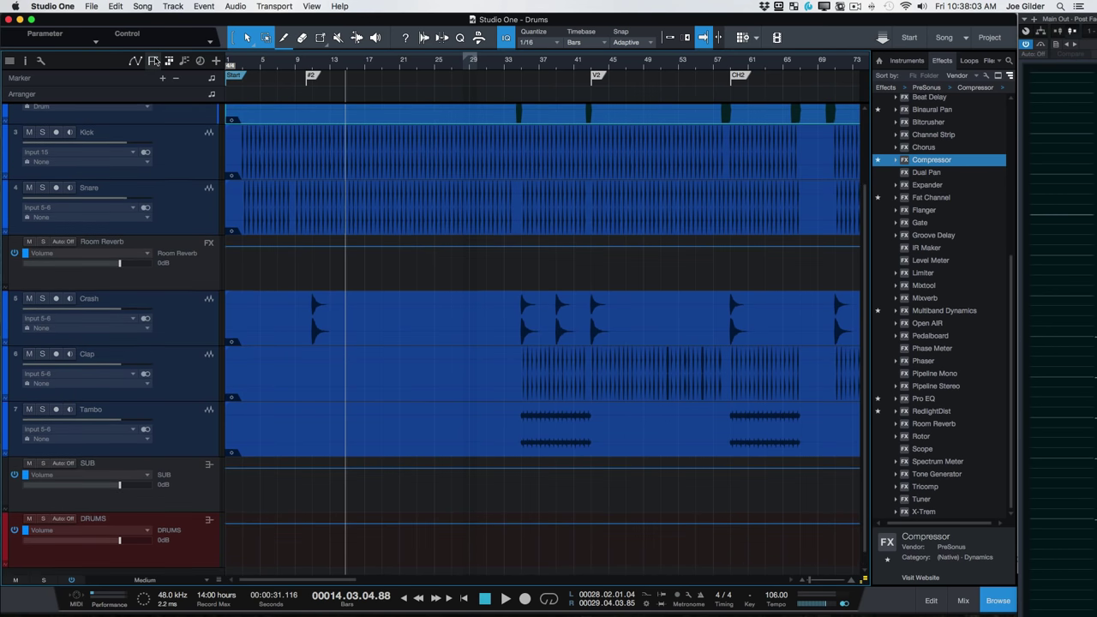
pyautogui.click(234, 80)
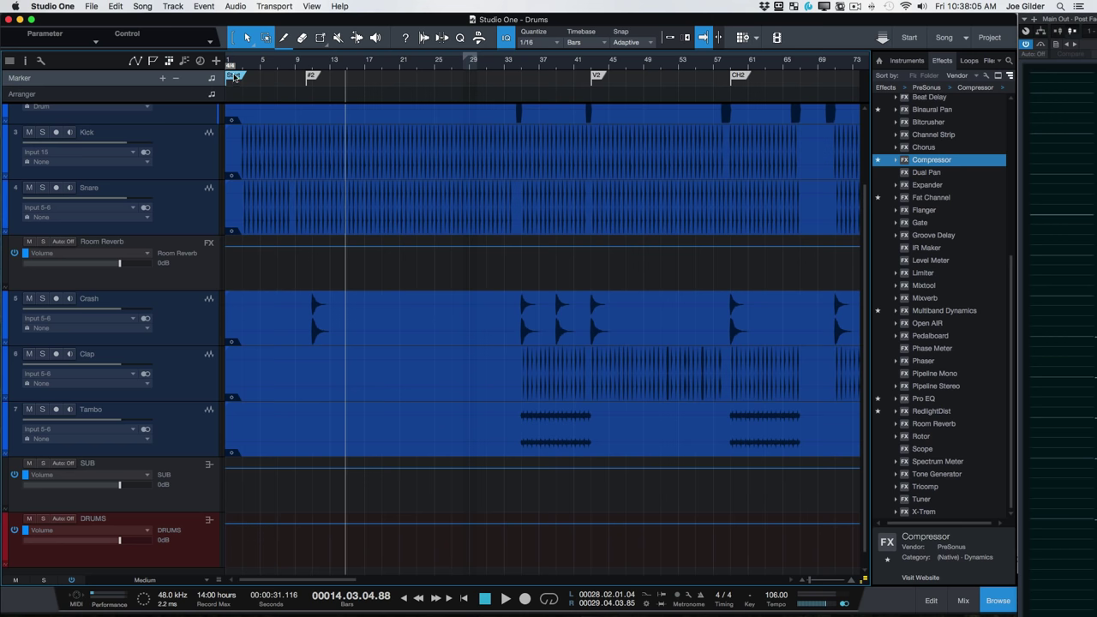
pyautogui.press('f')
# Drag the song End marker to just after the drum clips end, near bar 104.
pyautogui.hscroll(1, 337, 97)
pyautogui.hscroll(5, 369, 85)
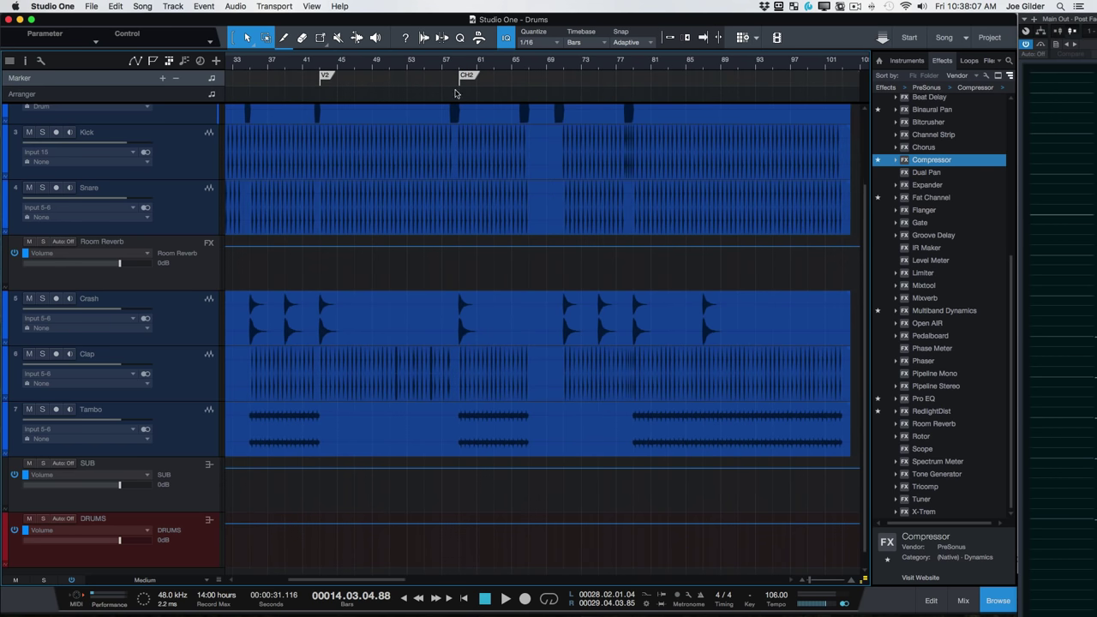
pyautogui.hscroll(5, 403, 77)
pyautogui.hscroll(5, 424, 77)
pyautogui.moveTo(413, 77); pyautogui.dragTo(392, 79)
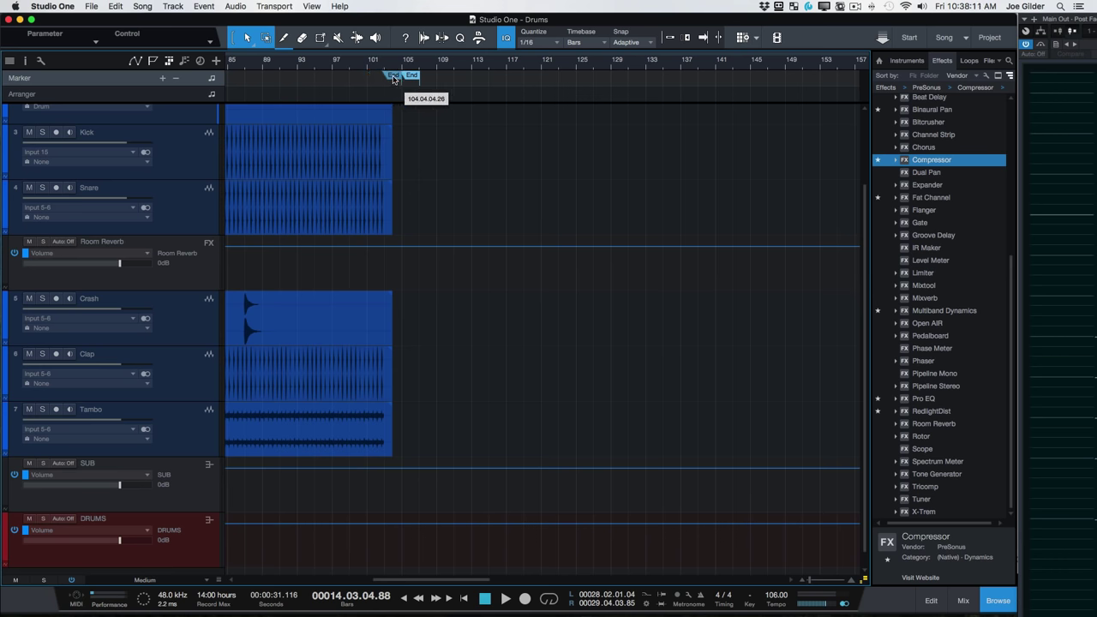
pyautogui.moveTo(391, 79); pyautogui.dragTo(418, 78)
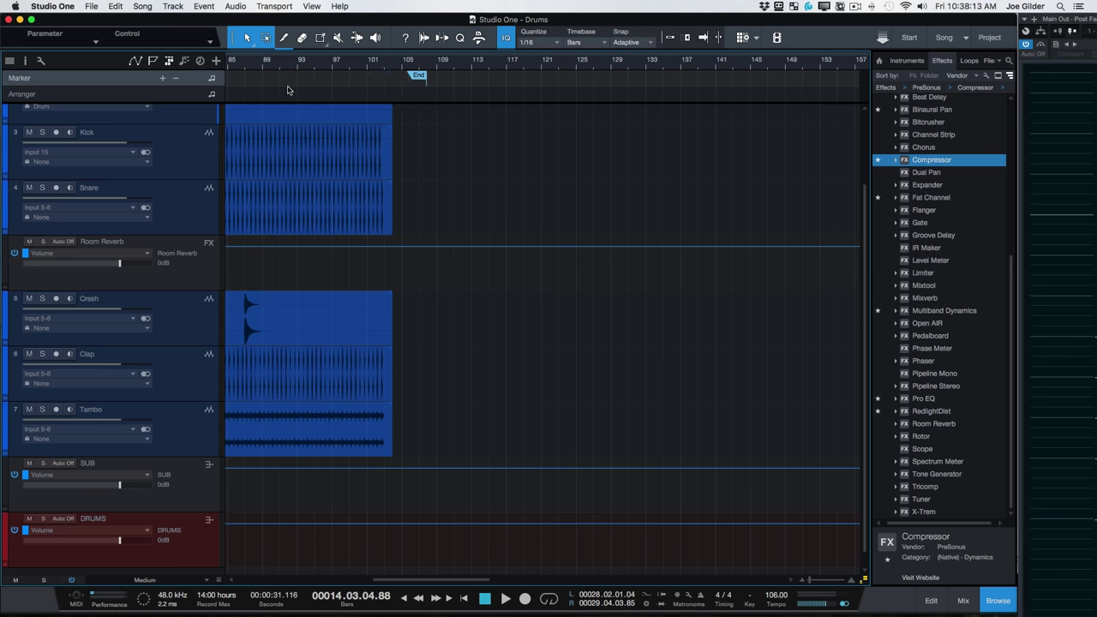
# Name the mixdown export file 'SONG' and confirm its save location.
pyautogui.press('super')
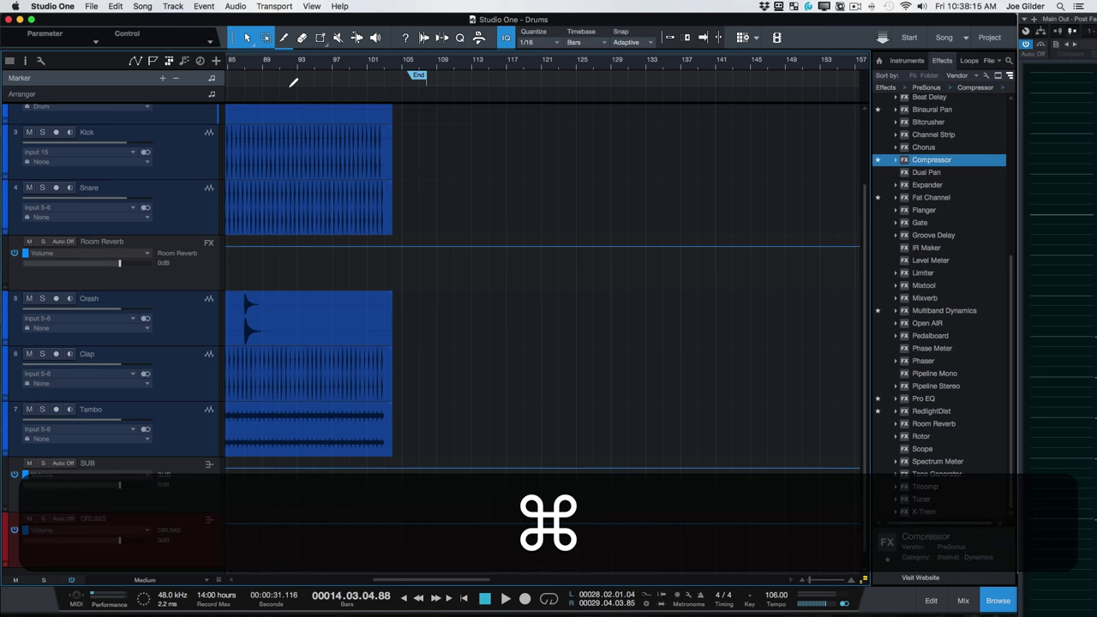
pyautogui.press('super+e')
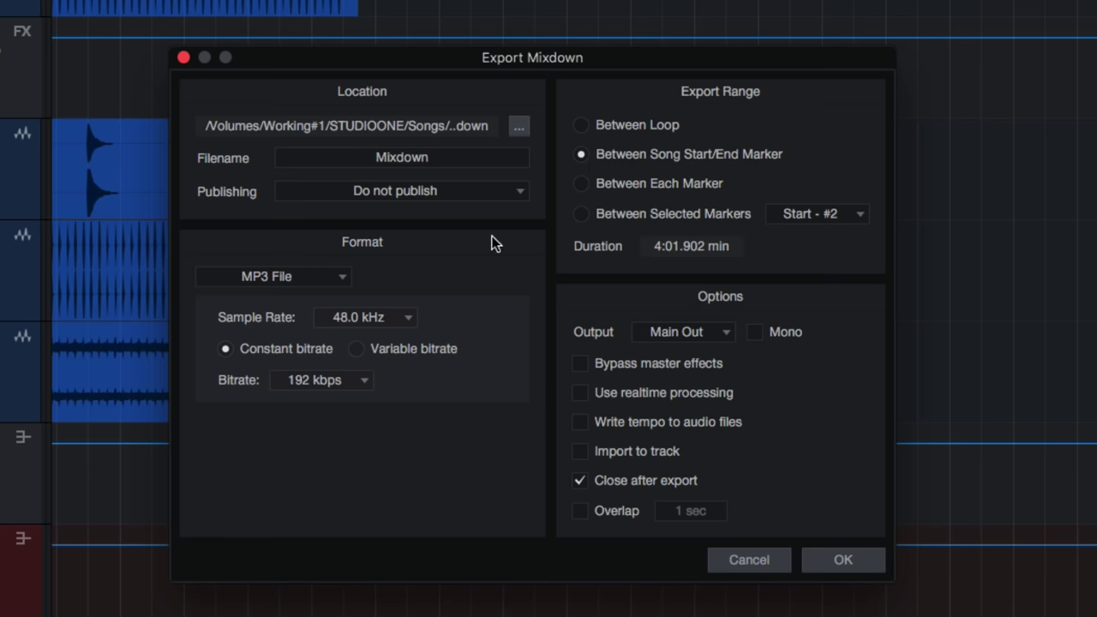
pyautogui.click(360, 158)
pyautogui.write('SON')
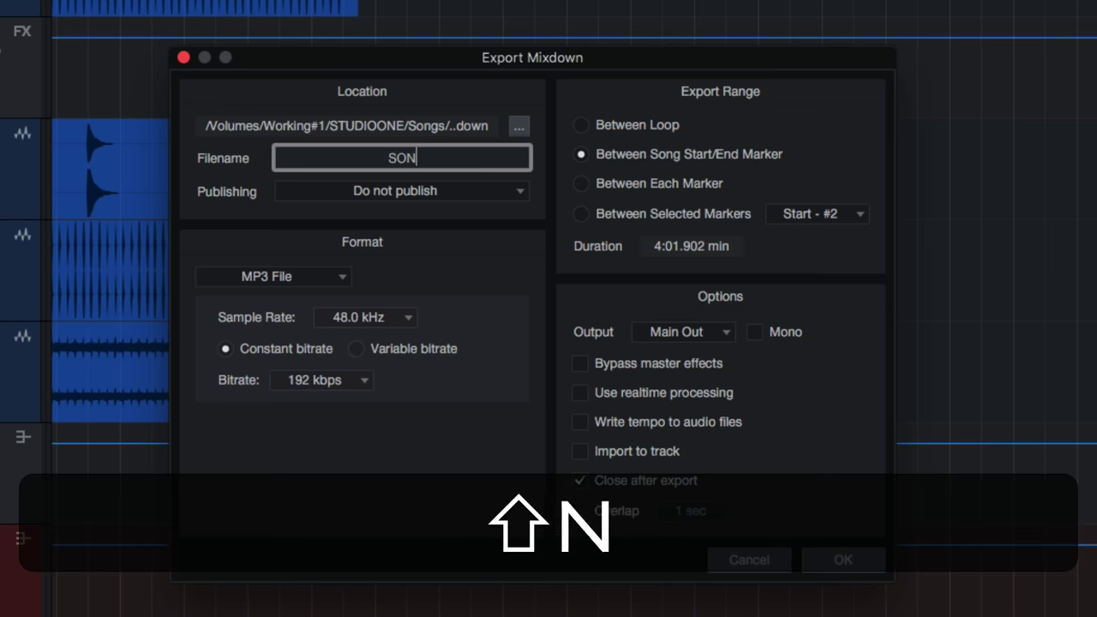
pyautogui.write('G')
pyautogui.click(517, 129)
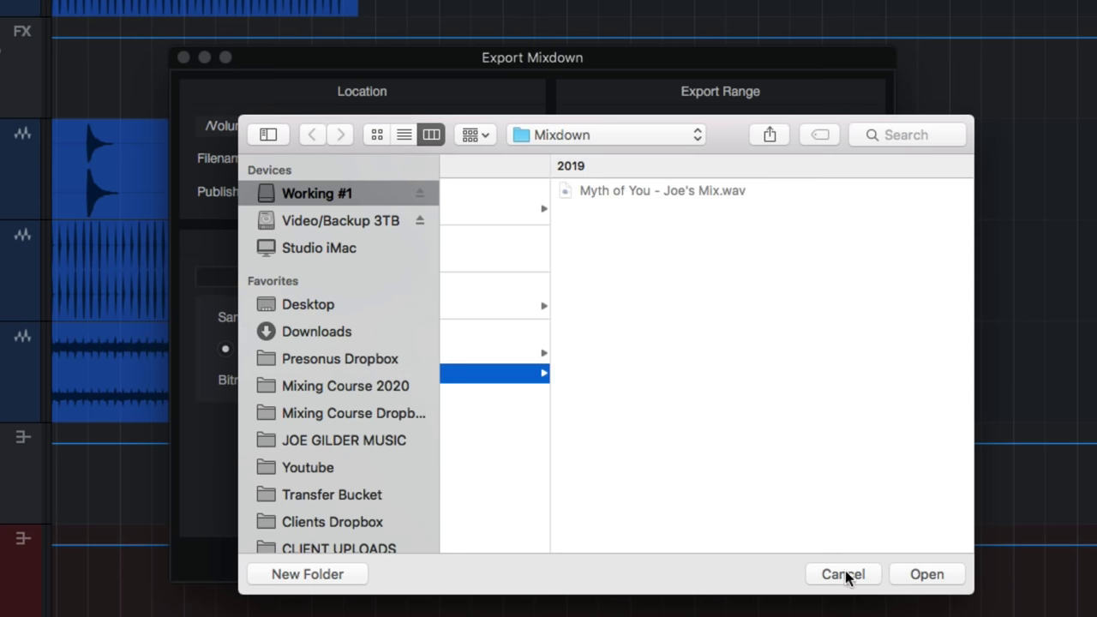
pyautogui.click(843, 574)
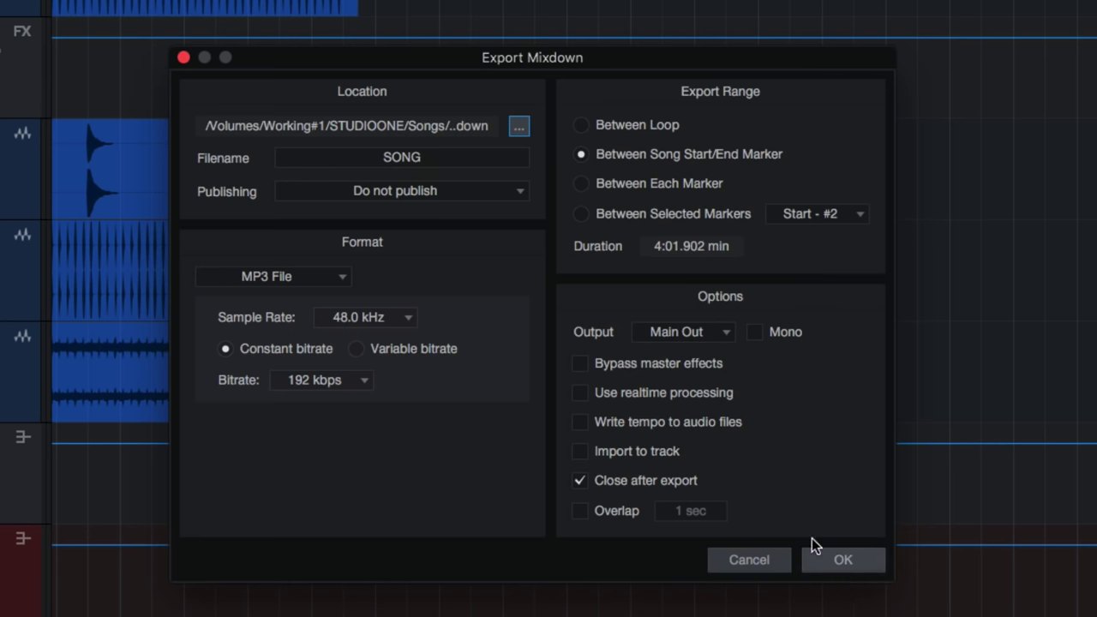
# Set the export to a 24 Bit Wave File with realtime processing off, then export.
pyautogui.click(304, 273)
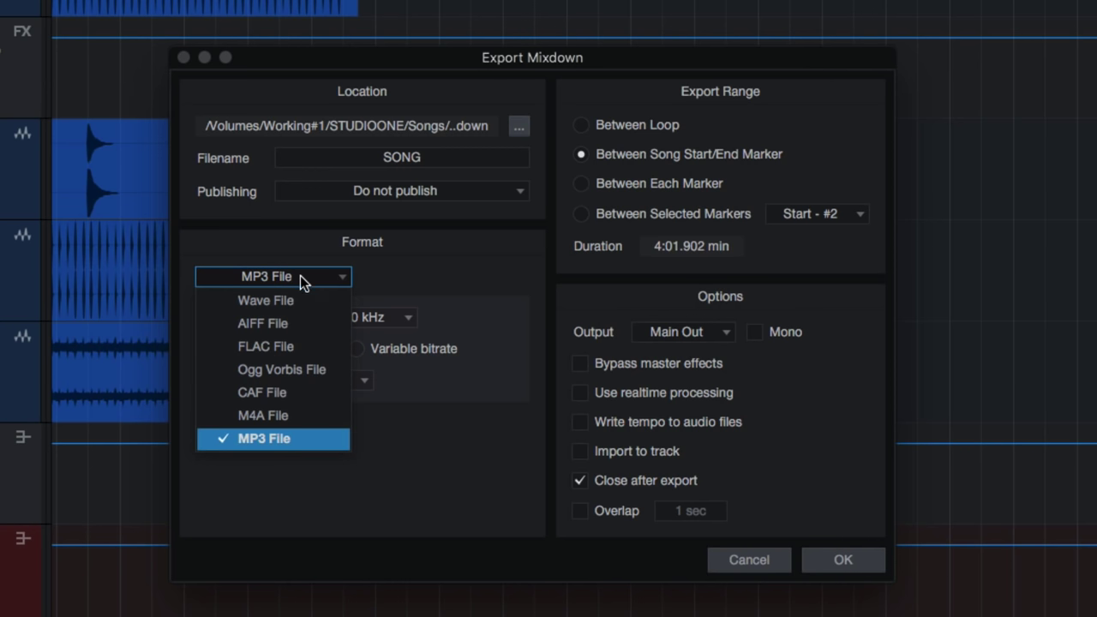
pyautogui.click(295, 299)
pyautogui.click(348, 314)
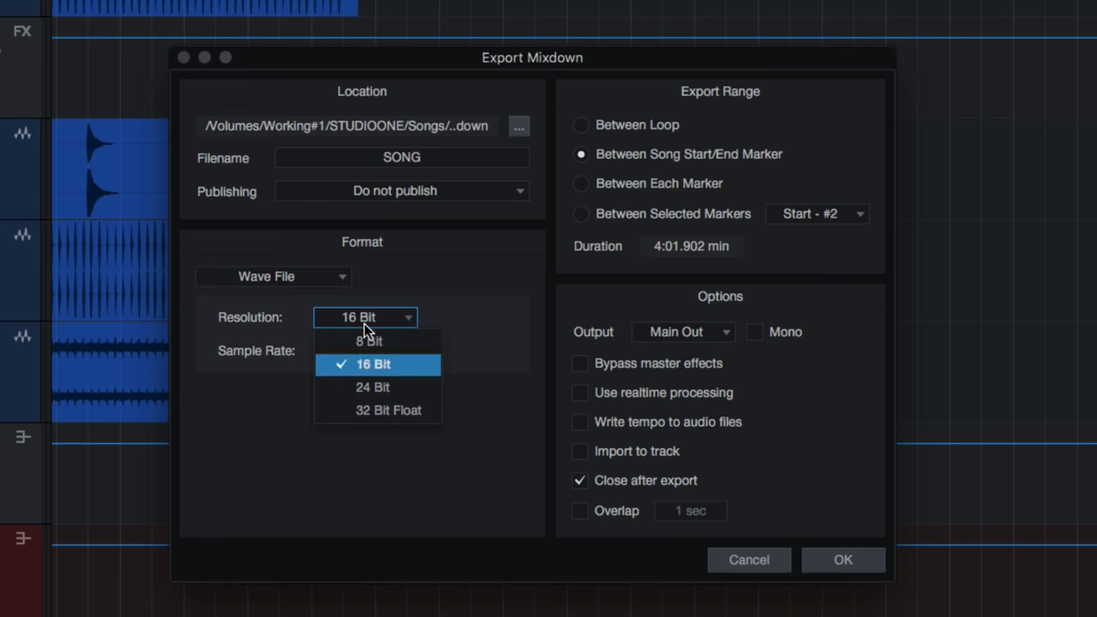
pyautogui.click(366, 380)
pyautogui.click(320, 280)
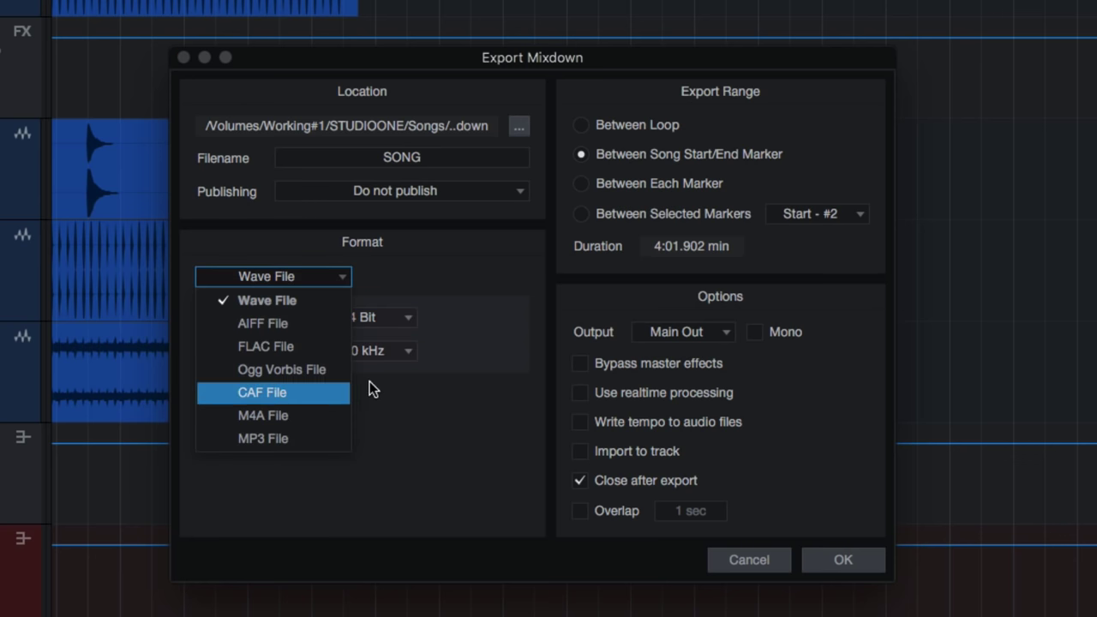
pyautogui.click(424, 396)
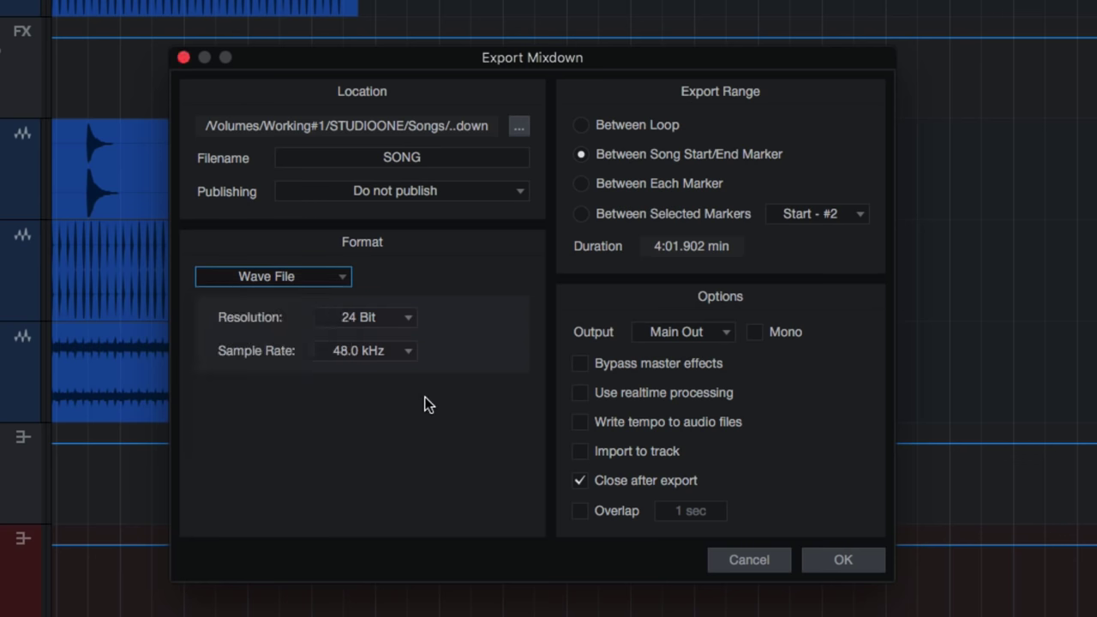
pyautogui.click(587, 396)
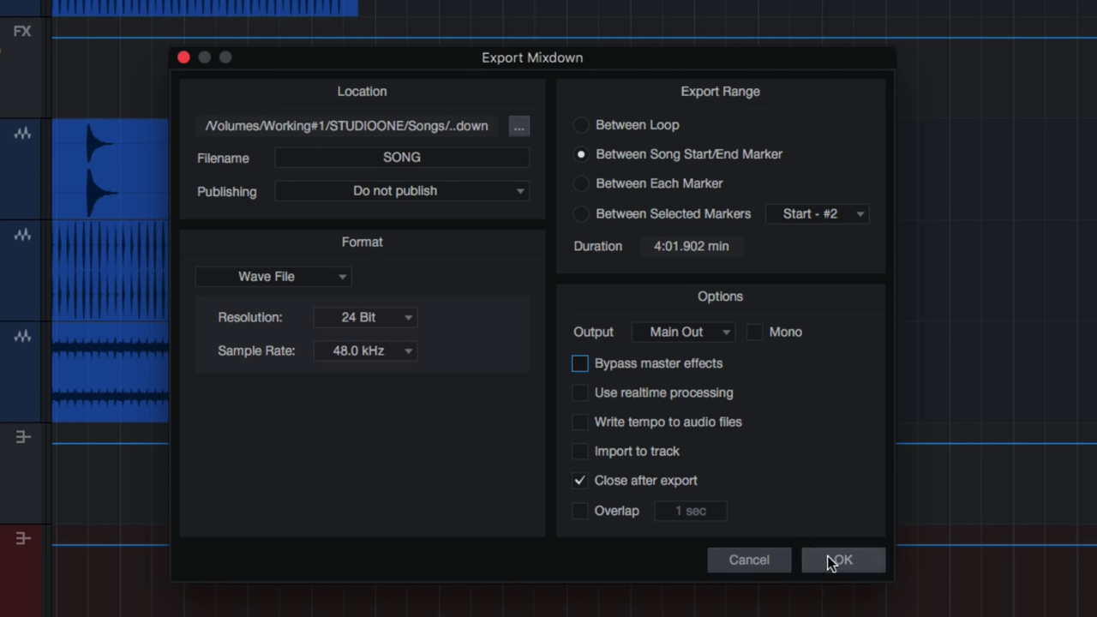
pyautogui.click(768, 558)
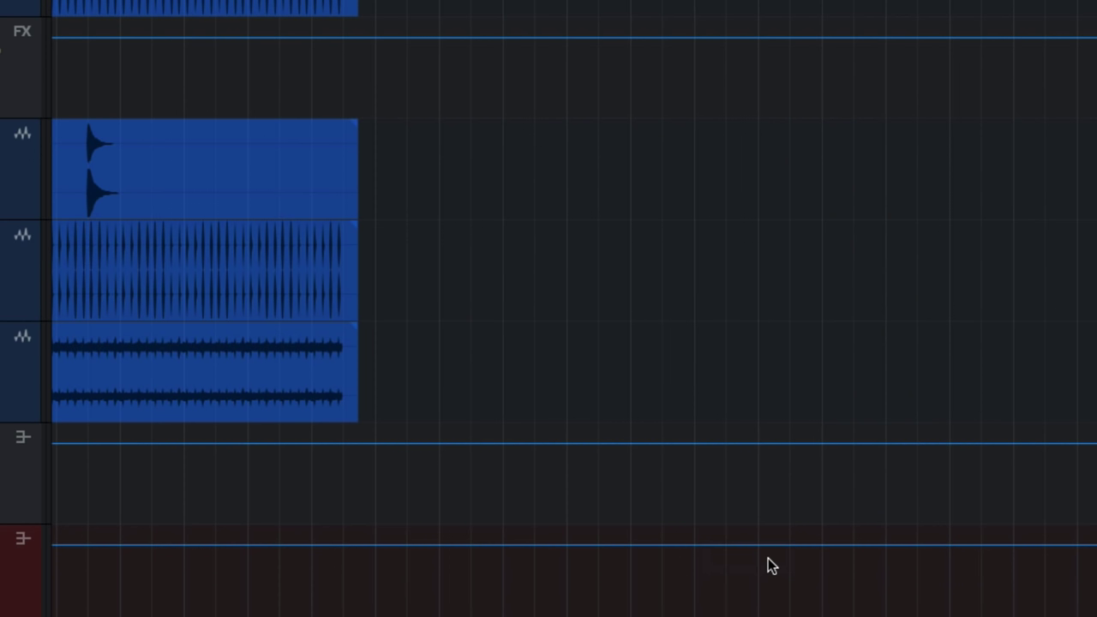
pyautogui.press('super+s')
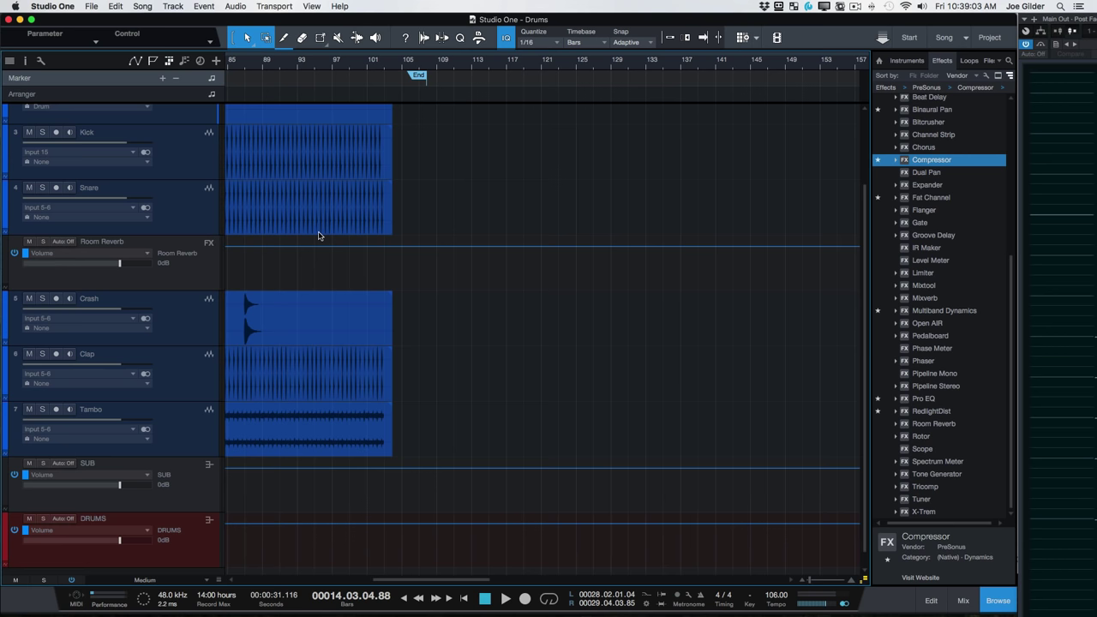
pyautogui.click(142, 5)
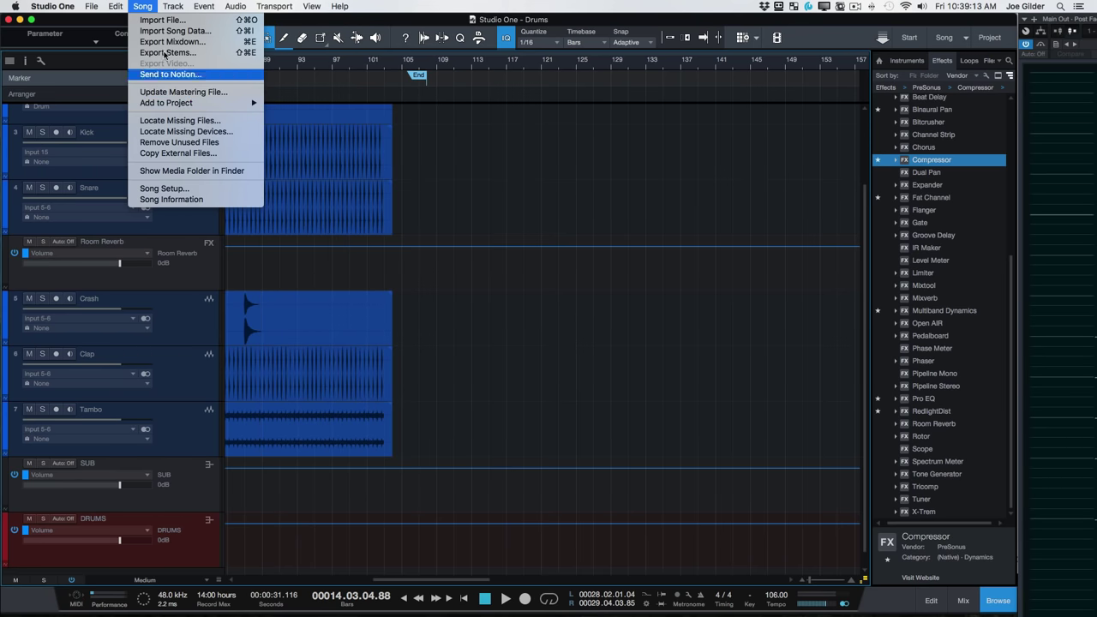
pyautogui.click(144, 6)
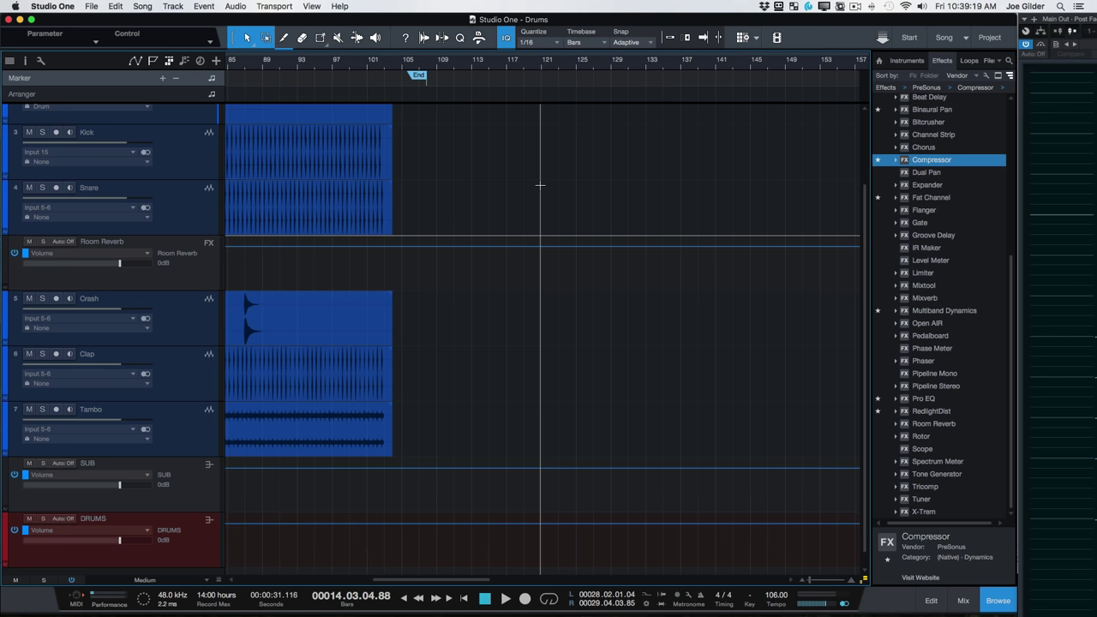
# Reopen the mixer with F3, showing all drum channels plus the SUB and DRUMS buses.
pyautogui.hscroll(-10, 494, 339)
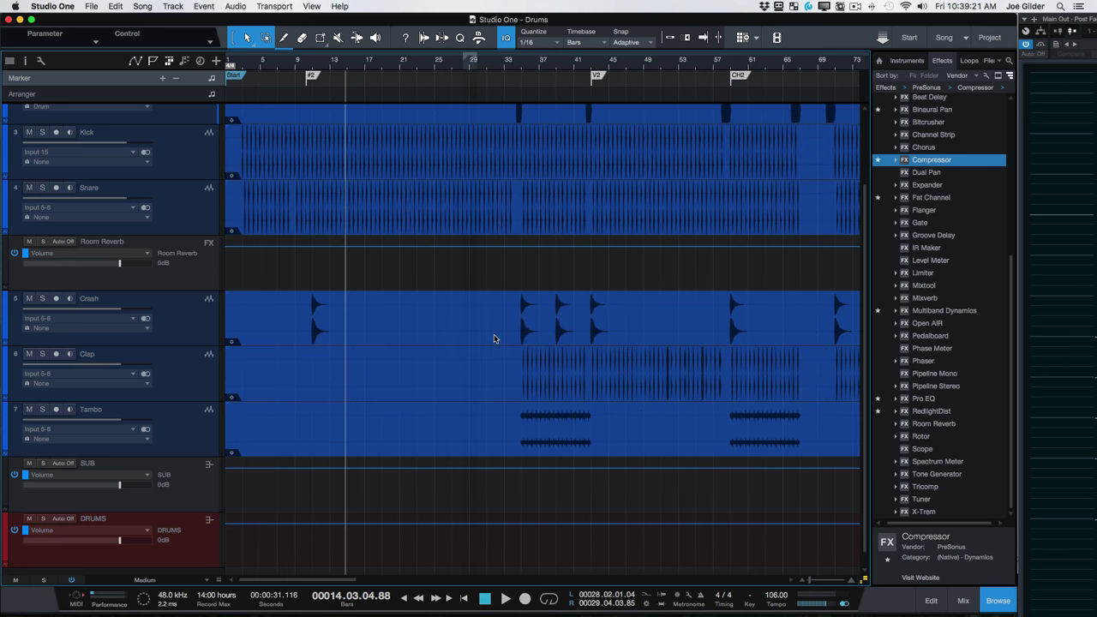
pyautogui.hscroll(2, 494, 338)
pyautogui.scroll(-3, 493, 338)
pyautogui.hscroll(3, 494, 339)
pyautogui.hscroll(-1, 493, 338)
pyautogui.press('F3')
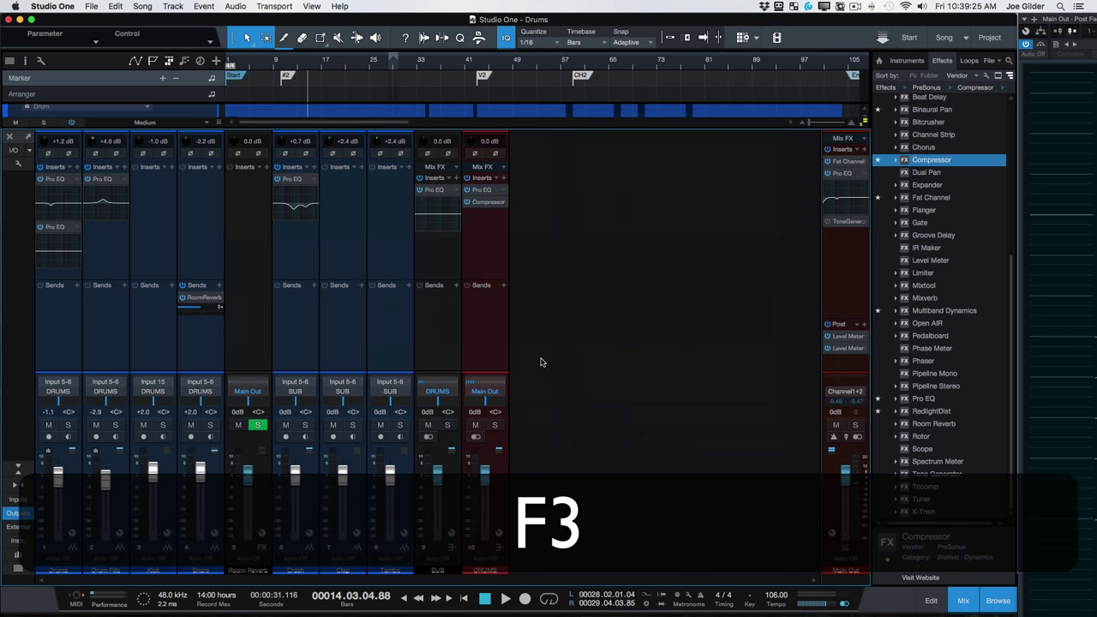